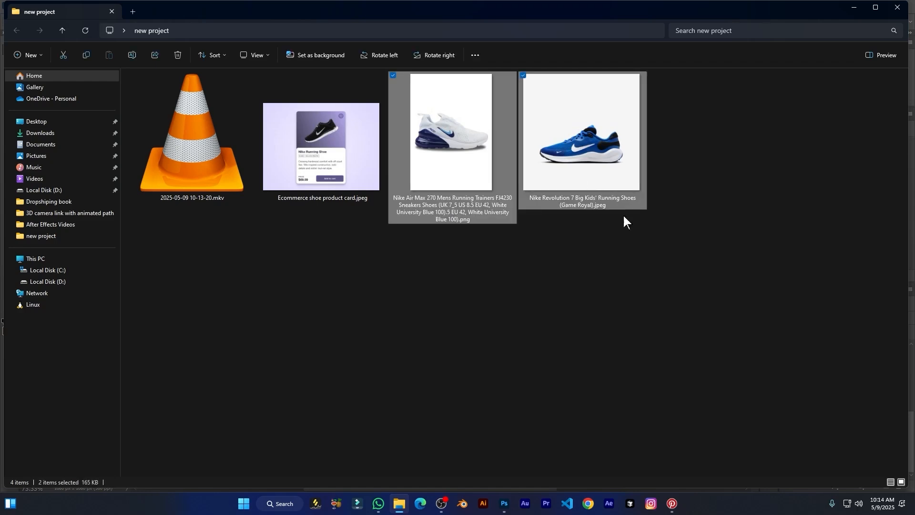
Switch to Pinterest, search for "nike shoes" and browse the results for a shoe image.
drag(757, 236, 208, 107)
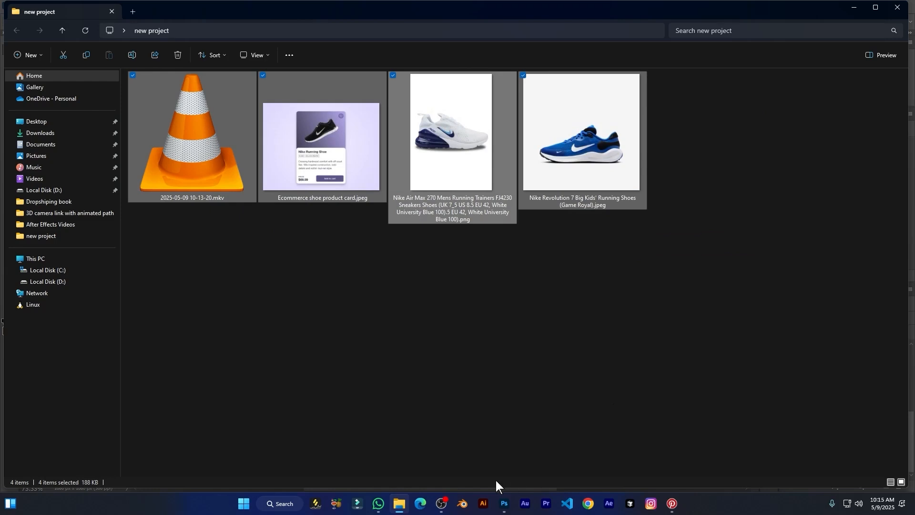
click(672, 503)
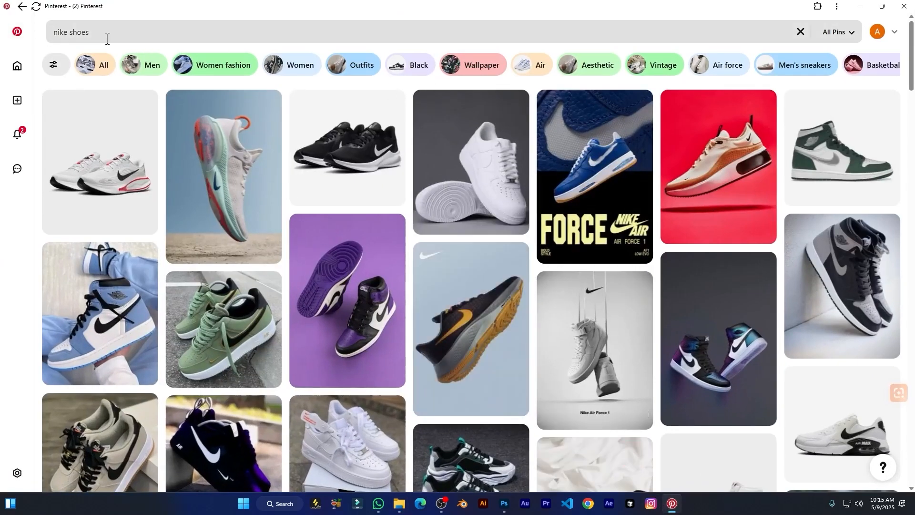
click(125, 32)
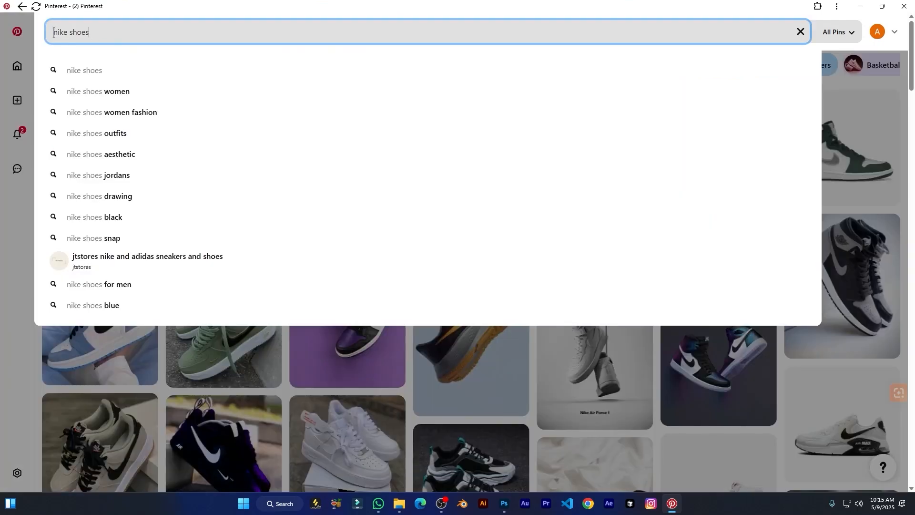
click(116, 72)
scroll(588, 259, down, 1)
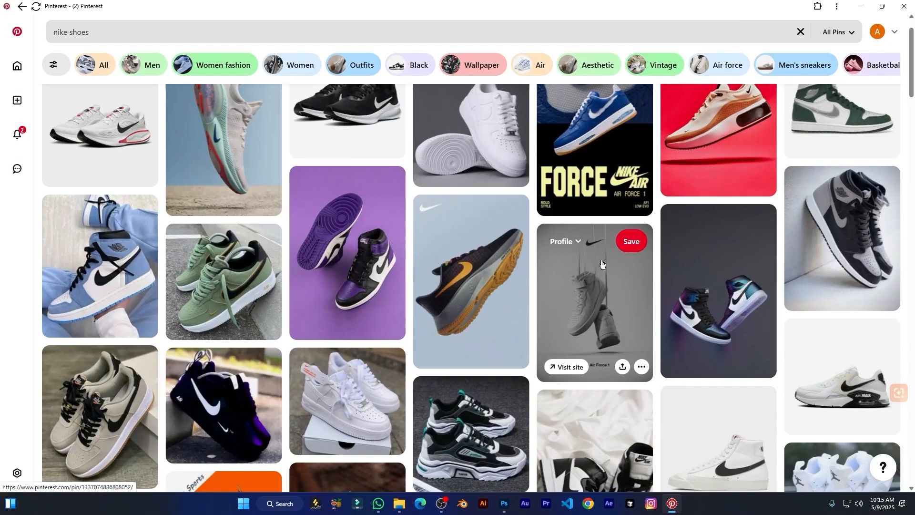
scroll(653, 300, down, 3)
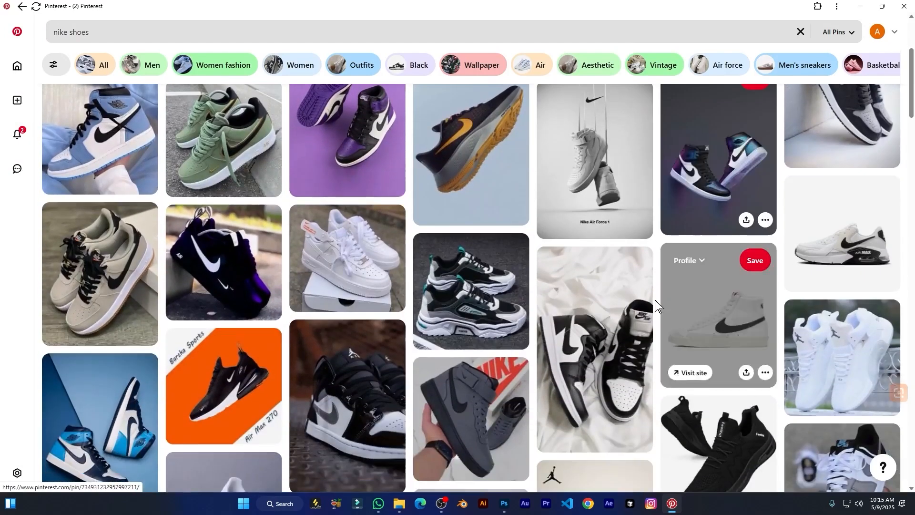
scroll(619, 277, up, 4)
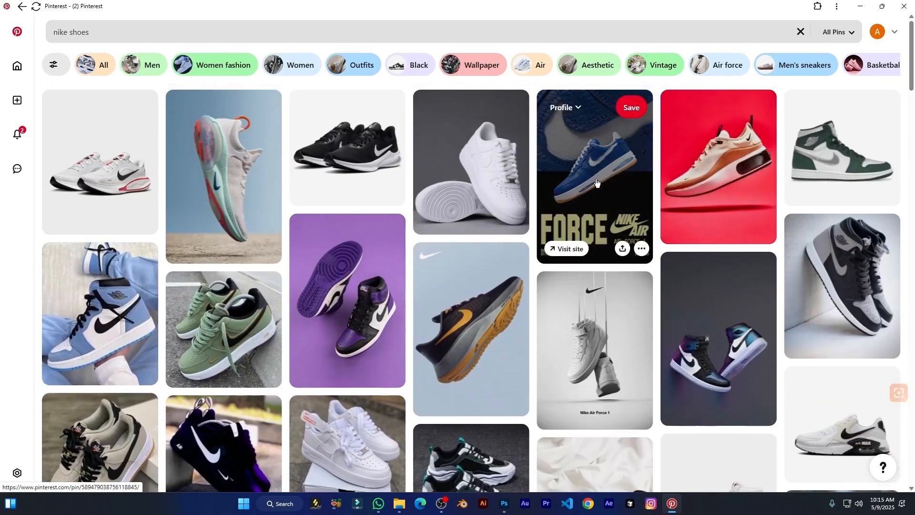
Download the Nike Air Force 1 Low EVO Men's Shoes pin image to the Desktop and view the downloaded file.
click(599, 174)
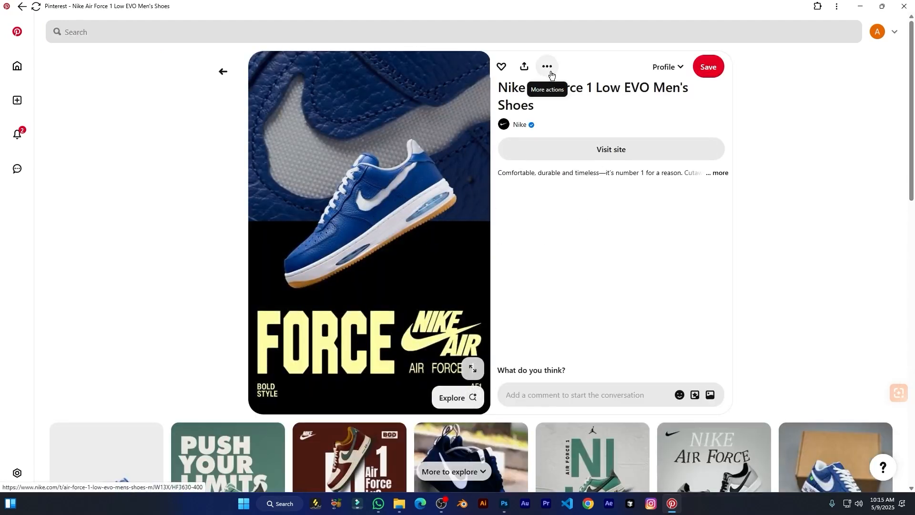
click(547, 66)
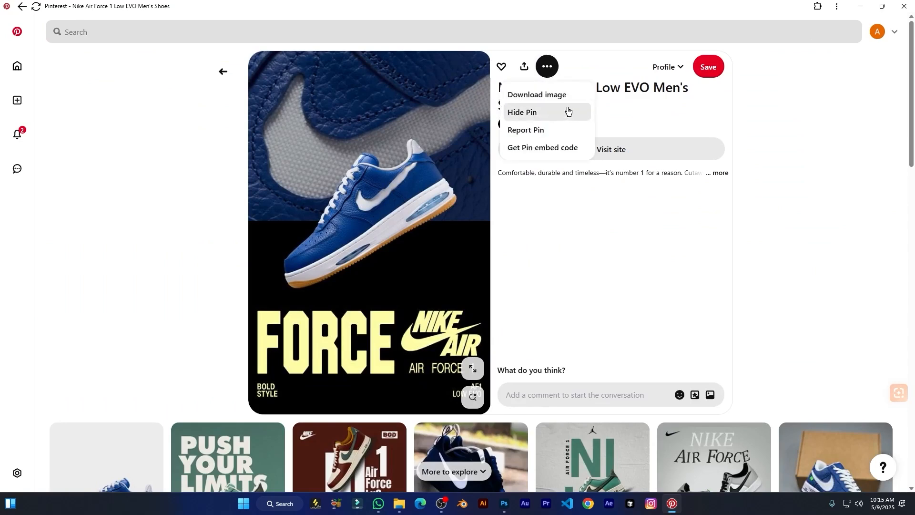
click(559, 98)
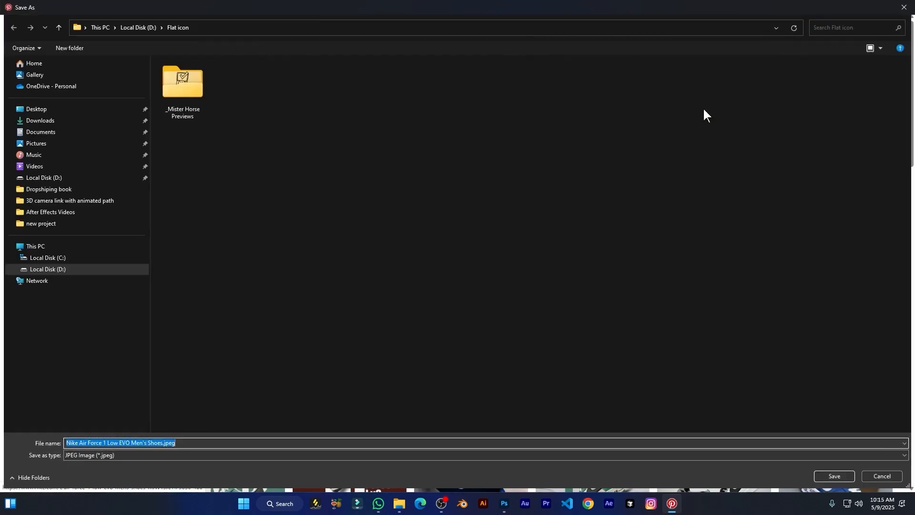
click(29, 109)
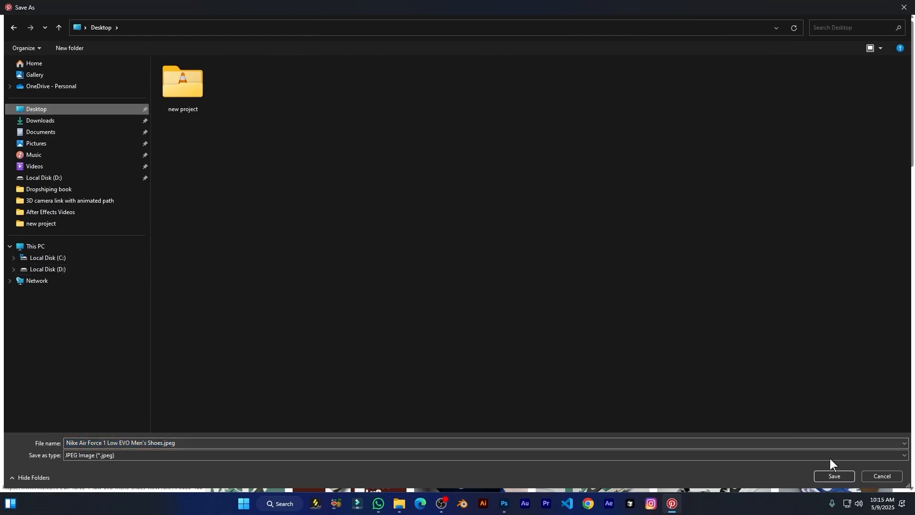
click(842, 476)
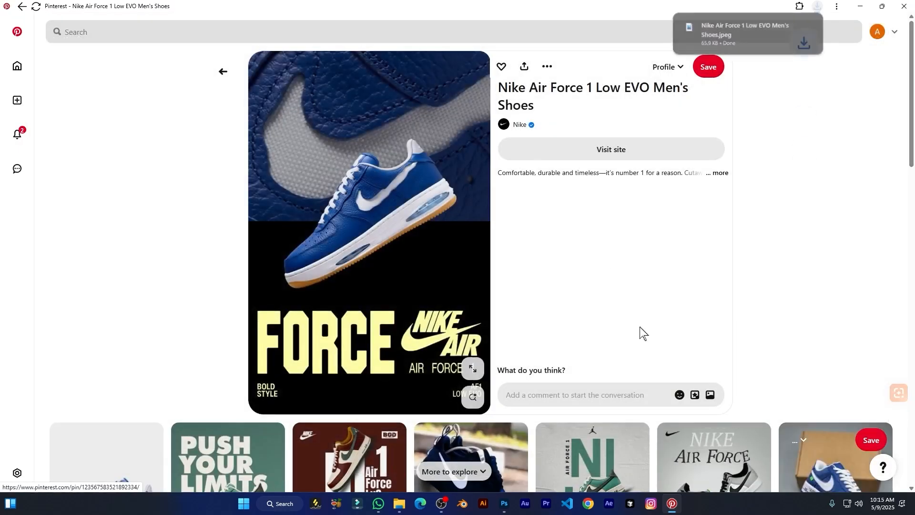
click(708, 31)
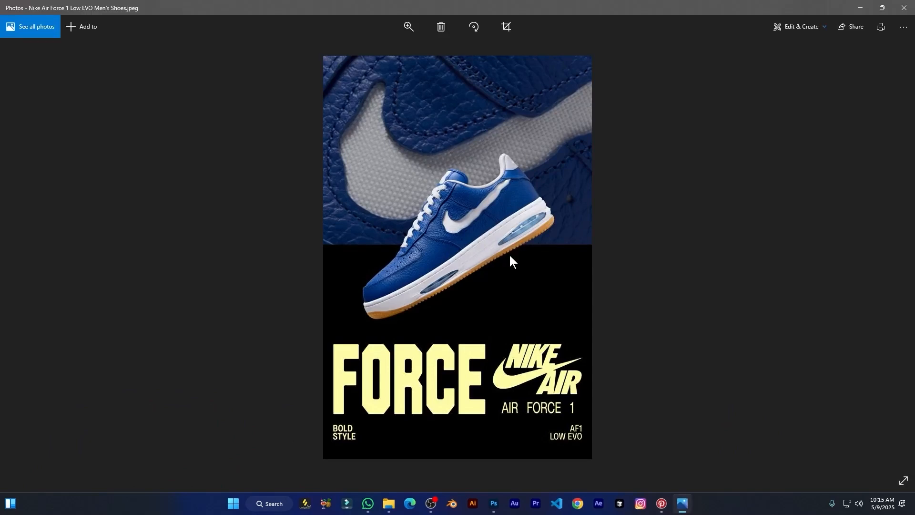
click(908, 11)
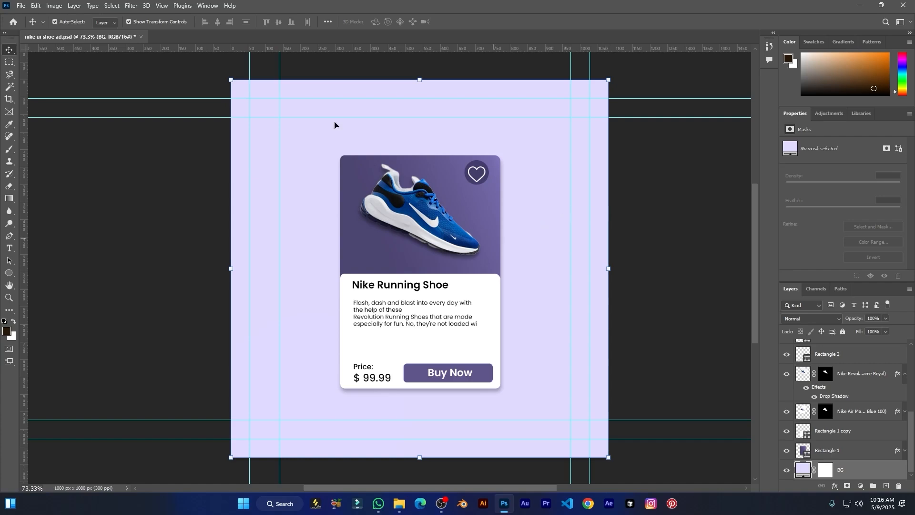
Create a new 1080 x 1080 px document at 300 ppi in 16-bit RGB with a transparent background.
click(21, 6)
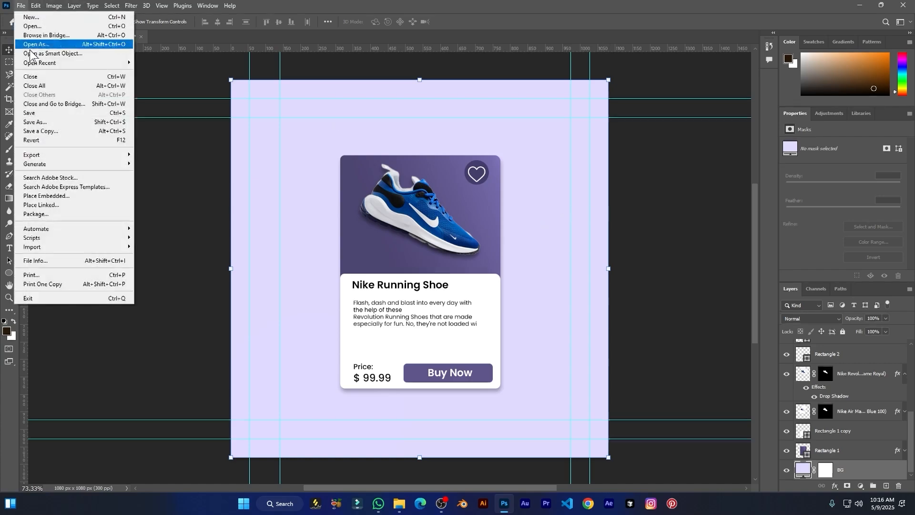
click(32, 17)
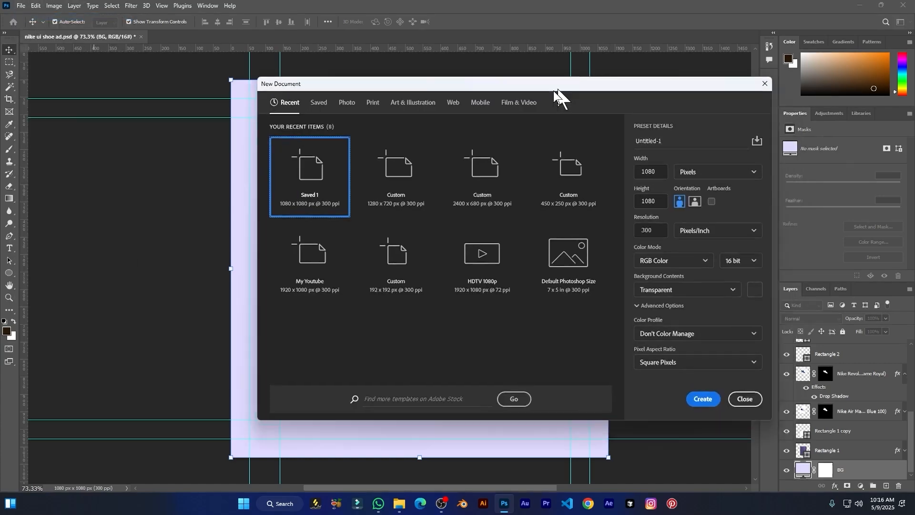
click(630, 197)
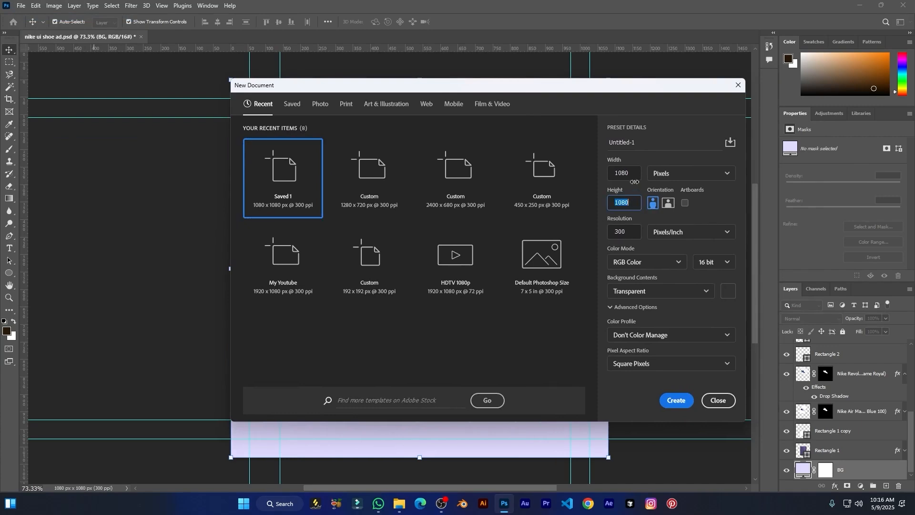
click(633, 176)
click(633, 206)
click(681, 409)
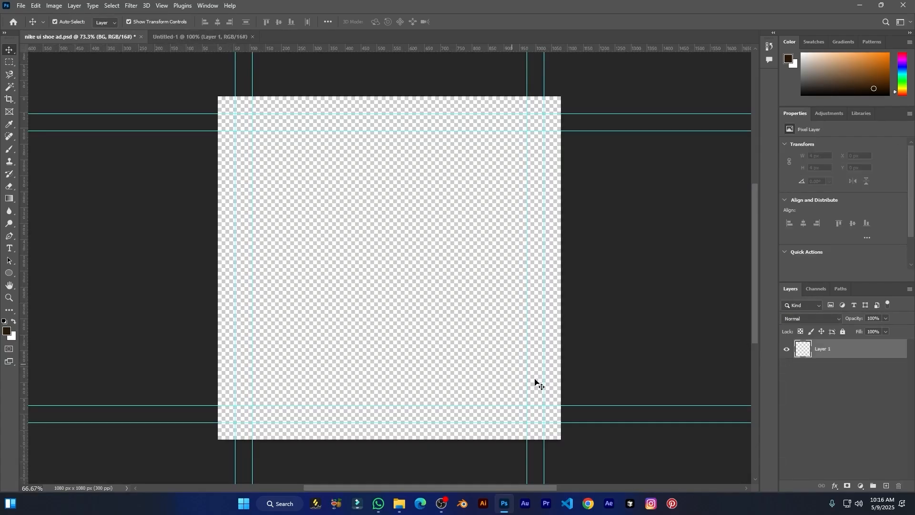
Place Ecommerce shoe product card.jpeg from the new project folder into the new document and lock its layer.
key(alt+Tab)
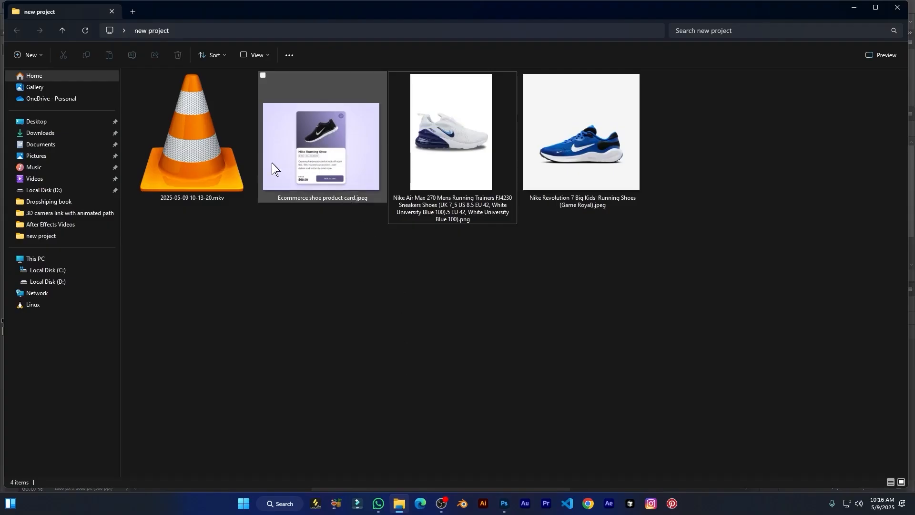
drag(294, 139, 437, 295)
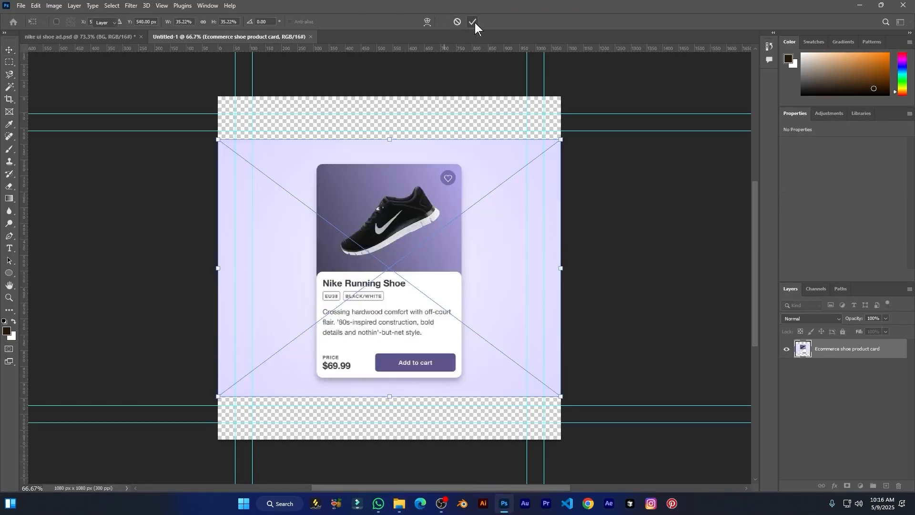
click(475, 22)
click(814, 367)
click(900, 351)
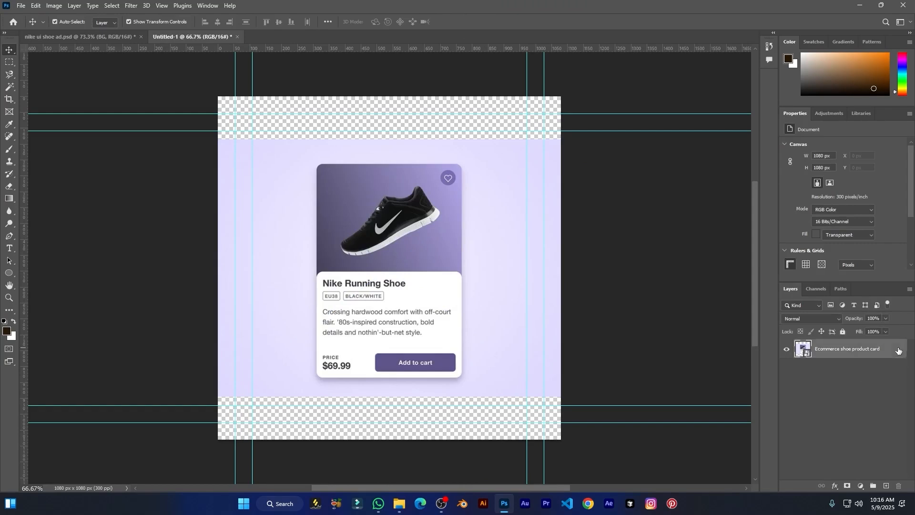
click(843, 332)
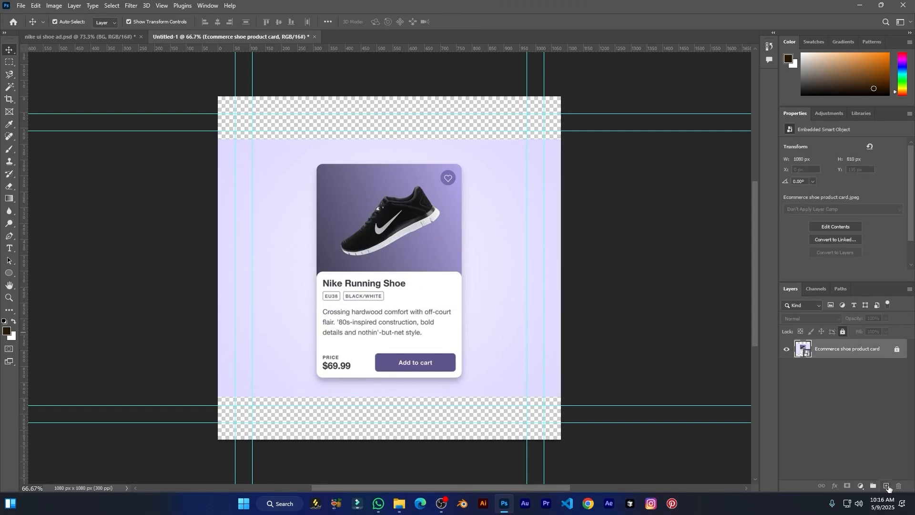
Add a Solid Color fill layer with colour 2a1908 and move the product card layer above it.
click(886, 486)
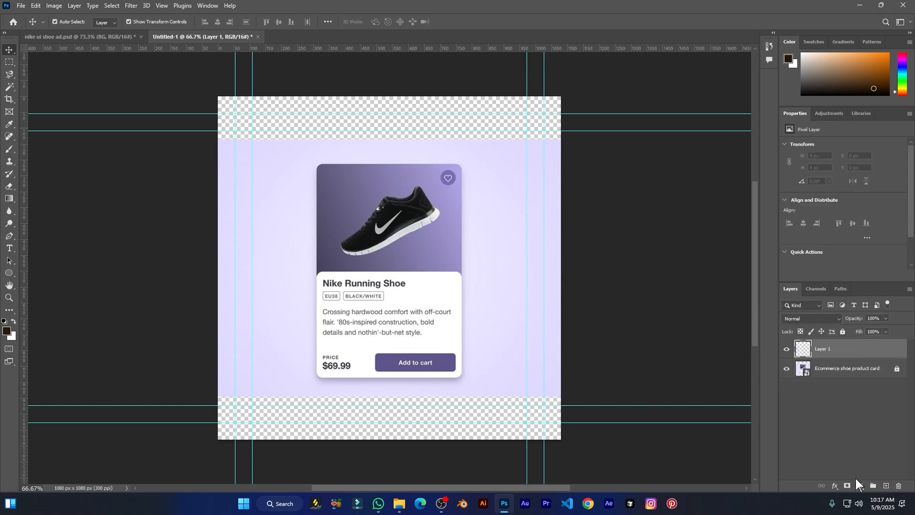
click(861, 486)
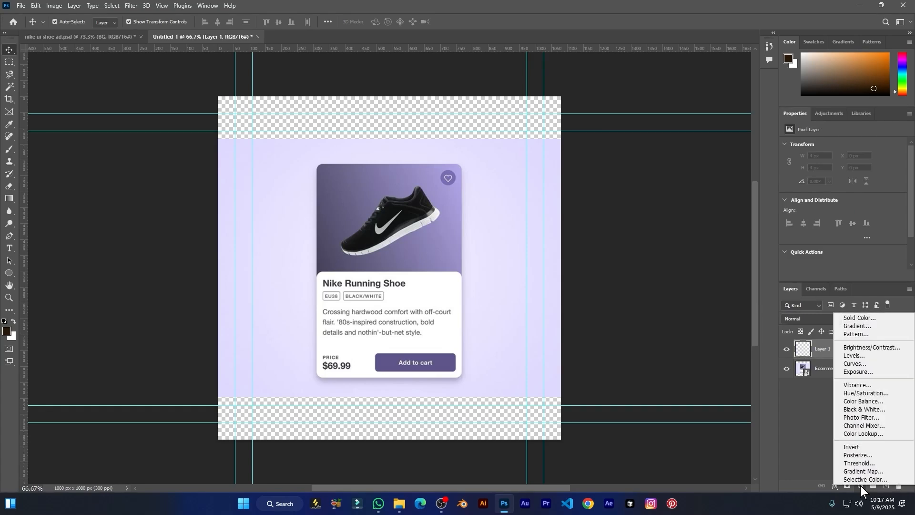
click(869, 319)
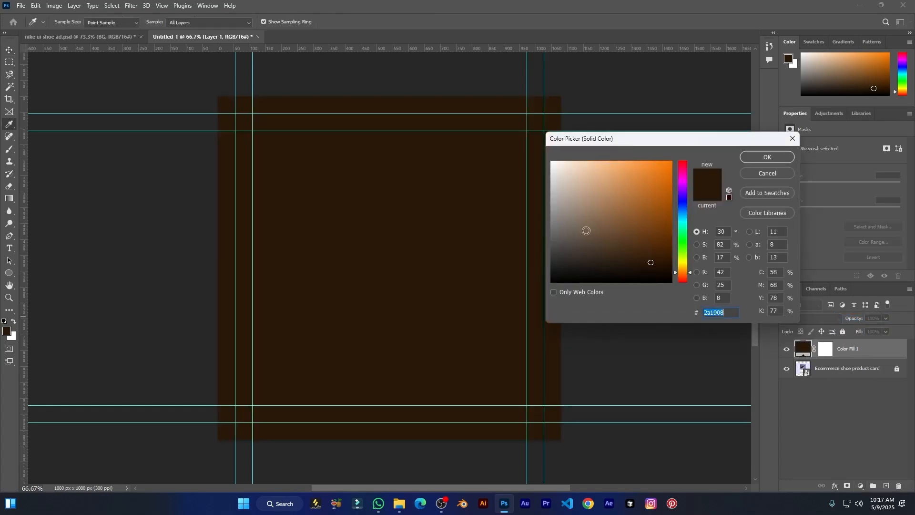
drag(711, 142, 683, 135)
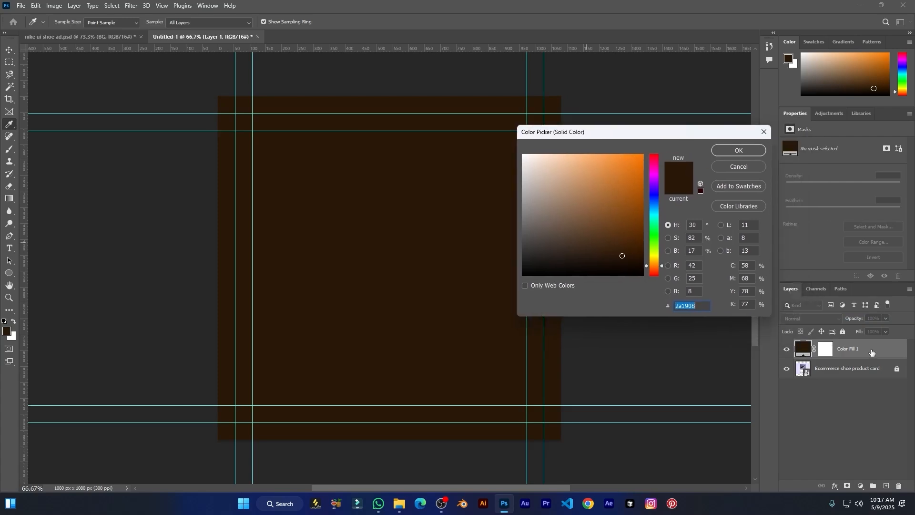
click(867, 369)
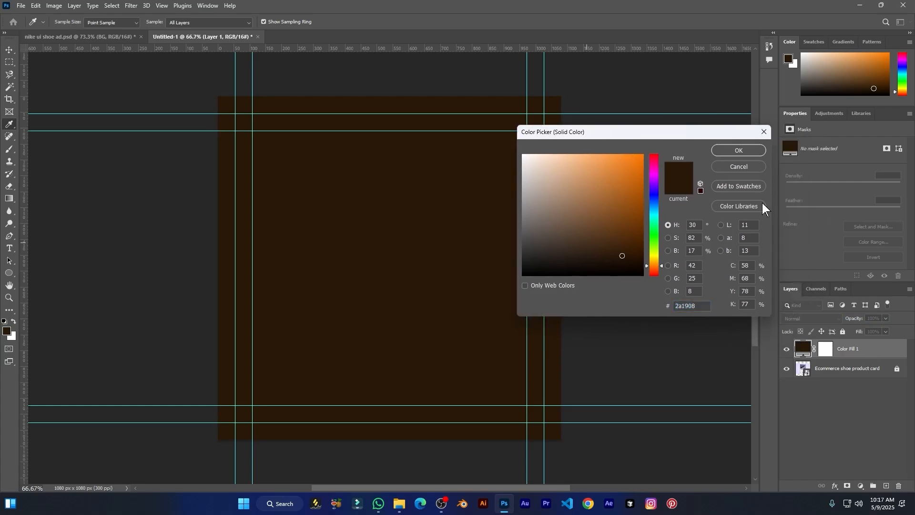
click(736, 150)
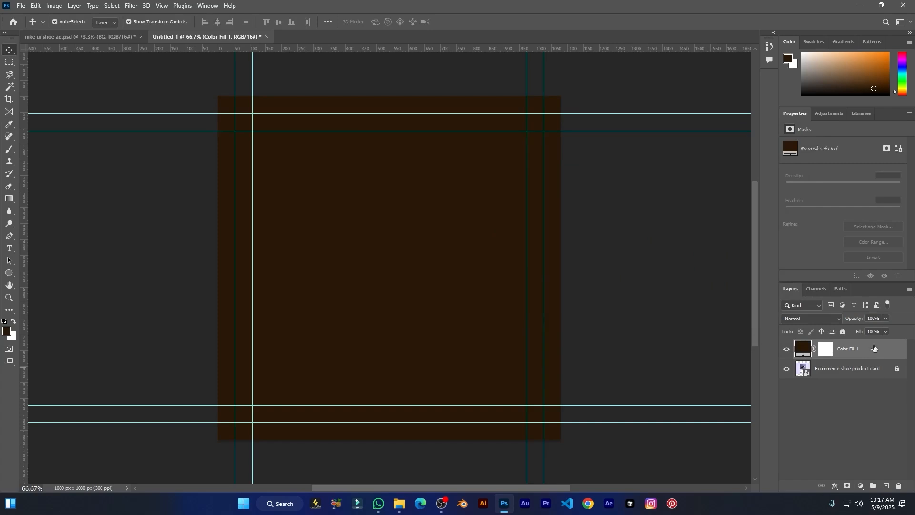
drag(881, 369, 880, 344)
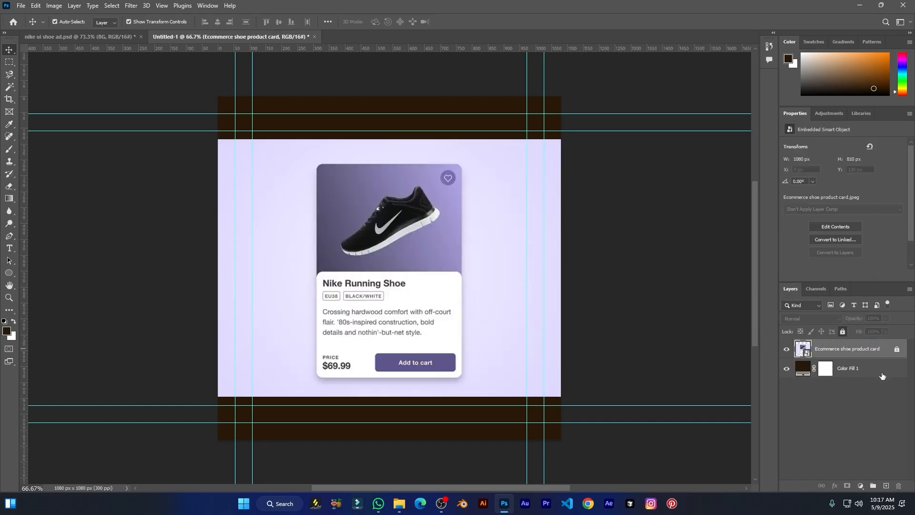
Recolour the solid fill layer by sampling the product card's lavender background and adjusting the shade to d9d4fa.
click(863, 373)
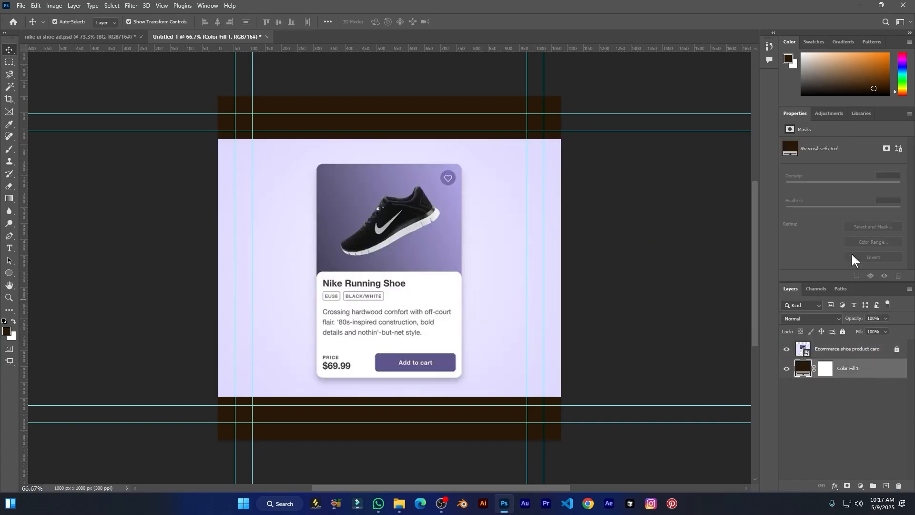
double_click(804, 371)
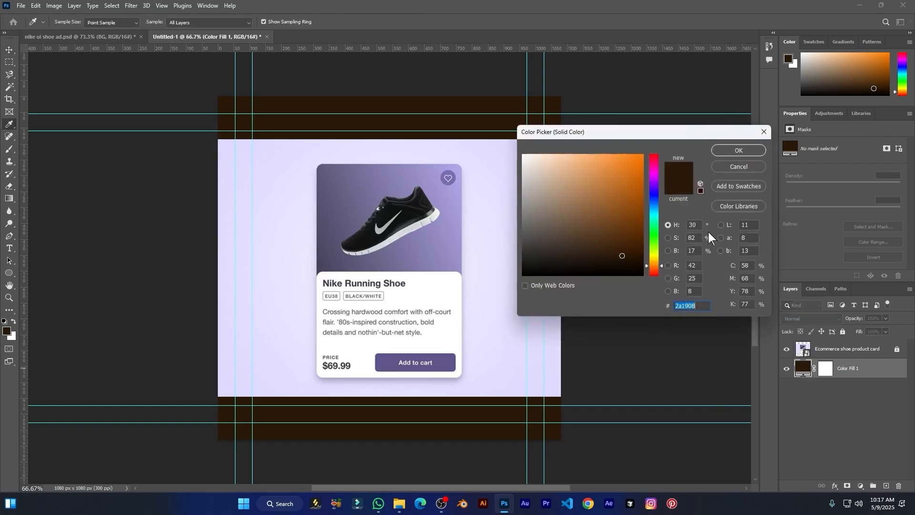
drag(664, 131, 727, 146)
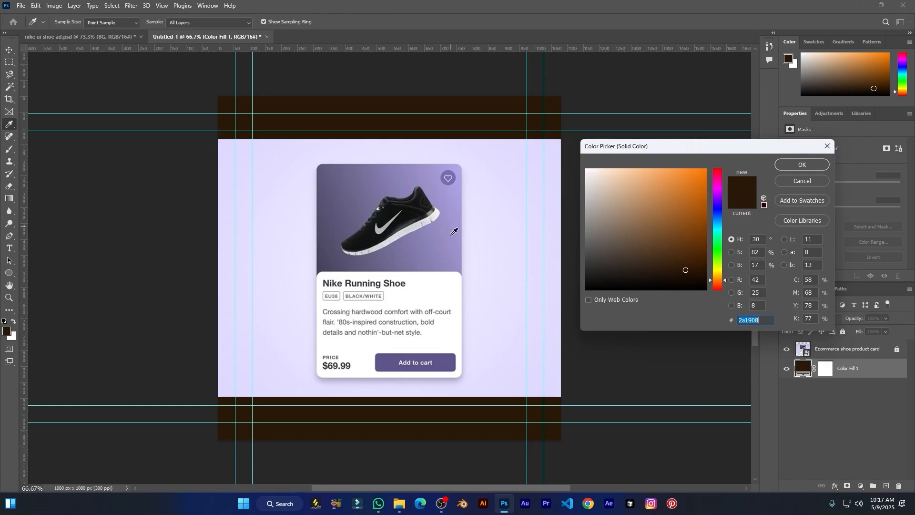
click(502, 283)
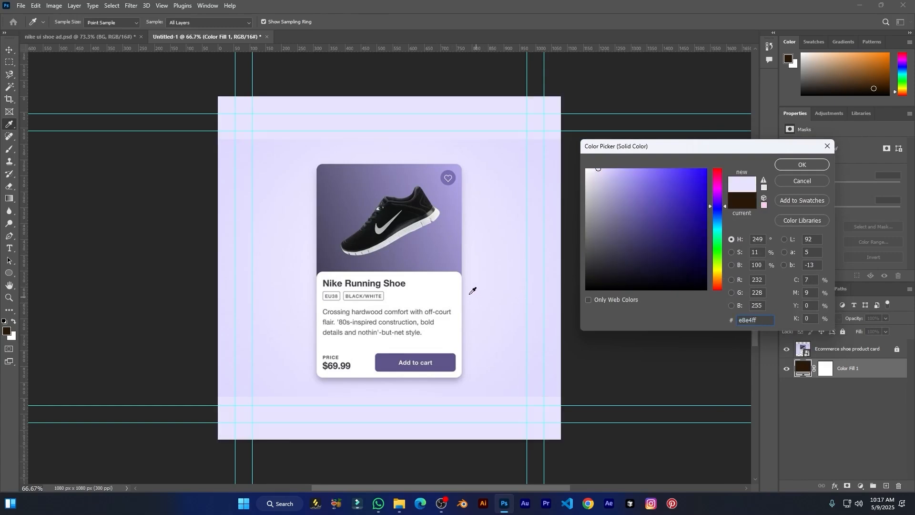
drag(597, 169, 605, 171)
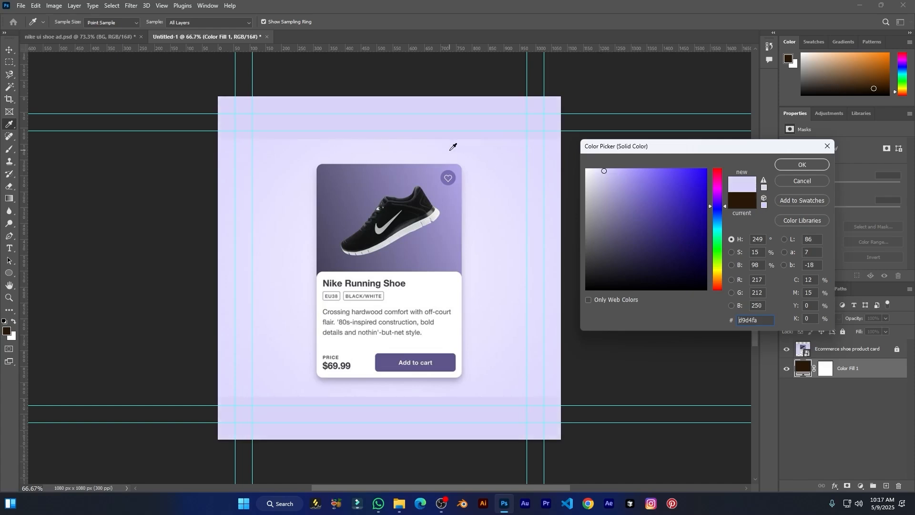
click(805, 165)
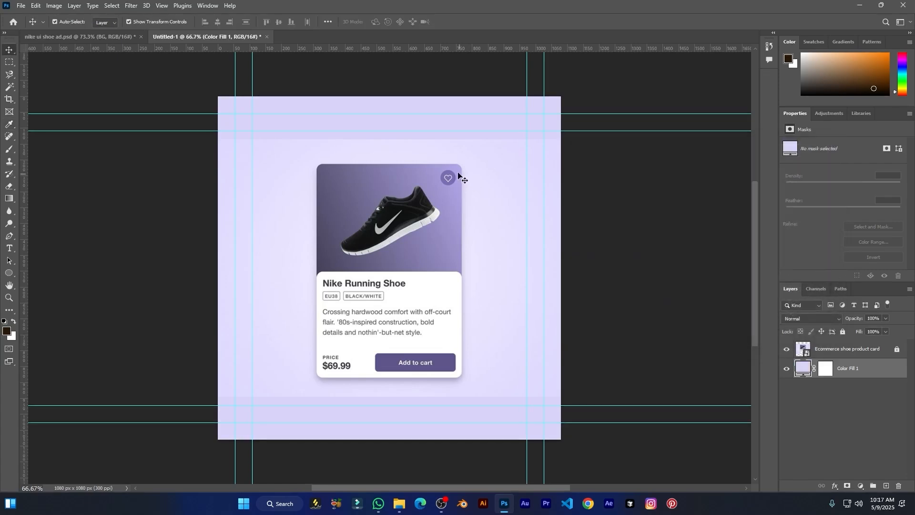
click(686, 385)
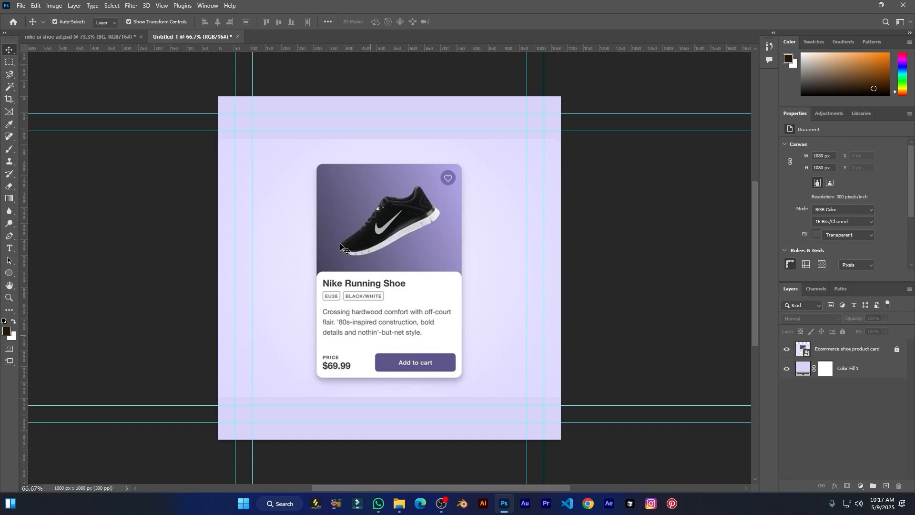
Draw a rectangle about 451 x 672 px over the product card and round its corners to 25 px.
click(10, 275)
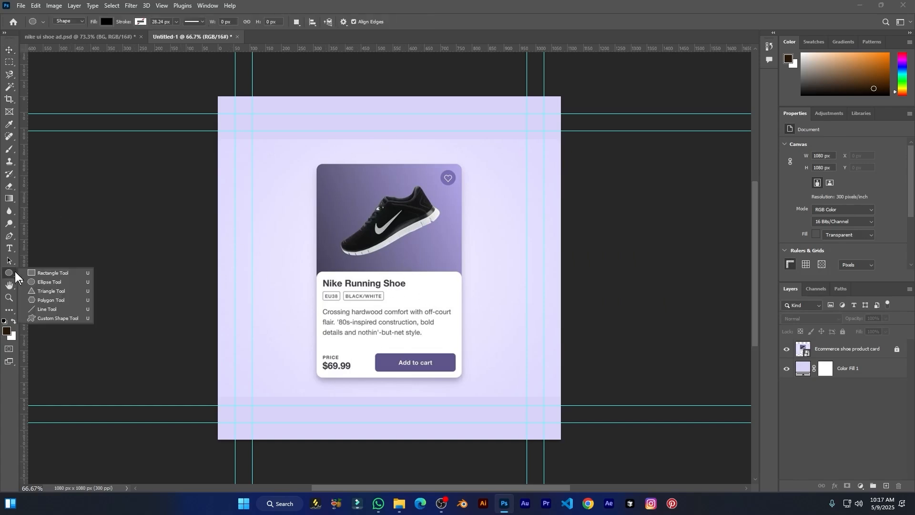
click(41, 274)
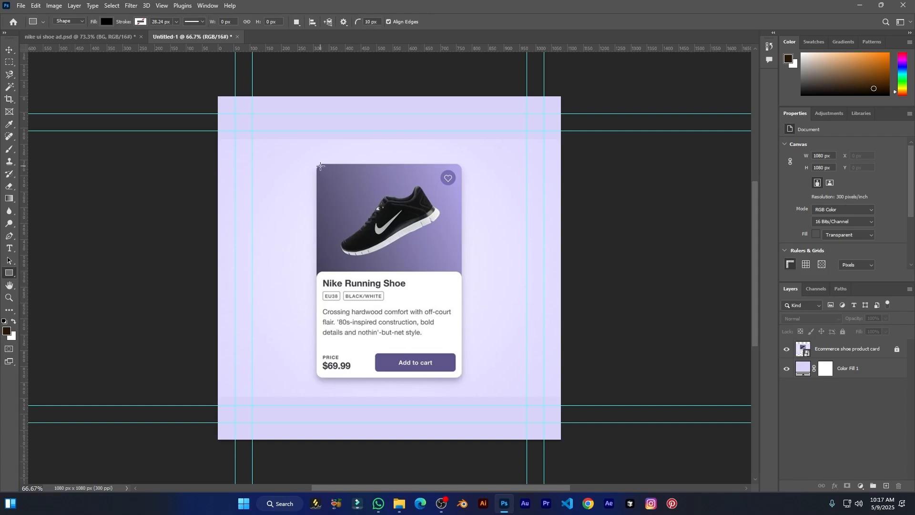
drag(320, 166, 460, 377)
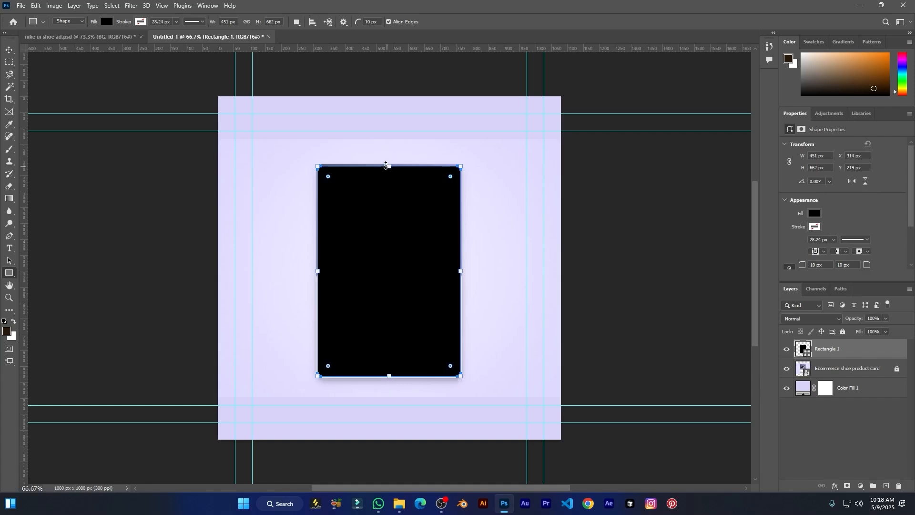
drag(386, 165, 386, 161)
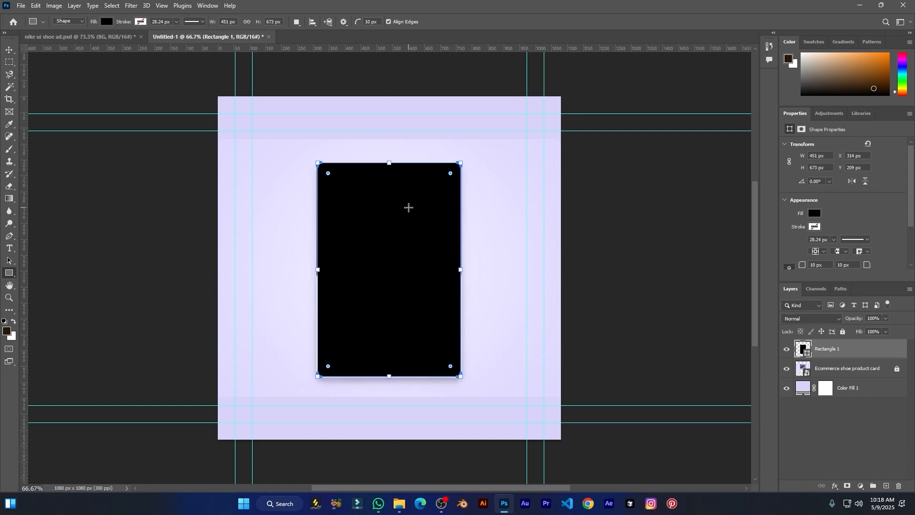
scroll(400, 200, up, 2)
drag(465, 169, 468, 165)
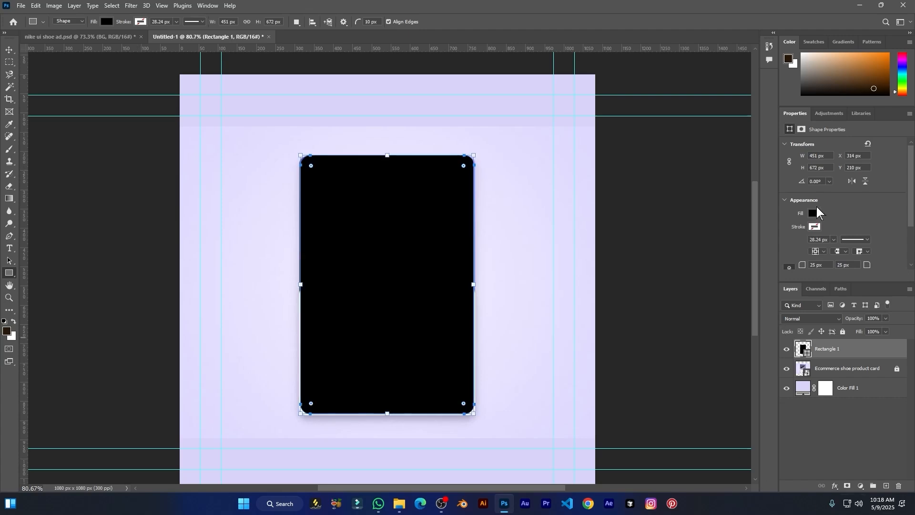
Switch the rectangle's fill to a linear gradient and move the product card layer above the rectangle.
click(818, 213)
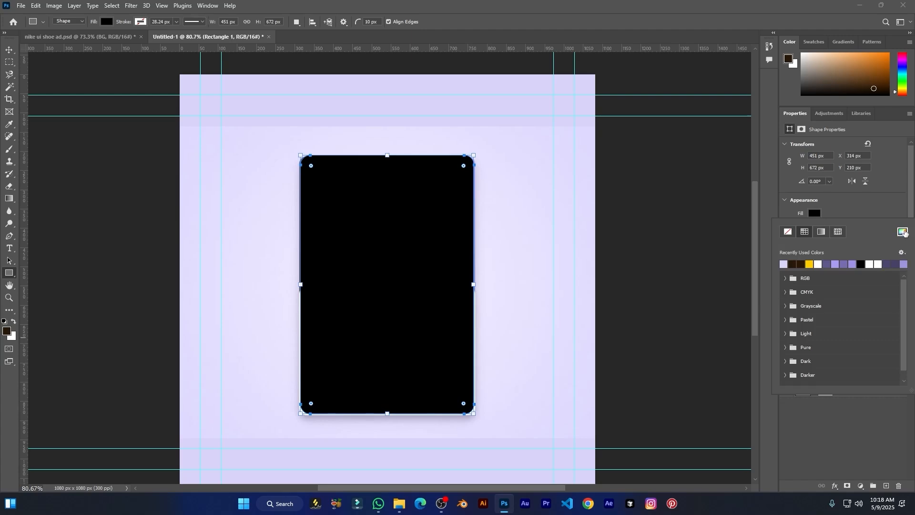
click(821, 233)
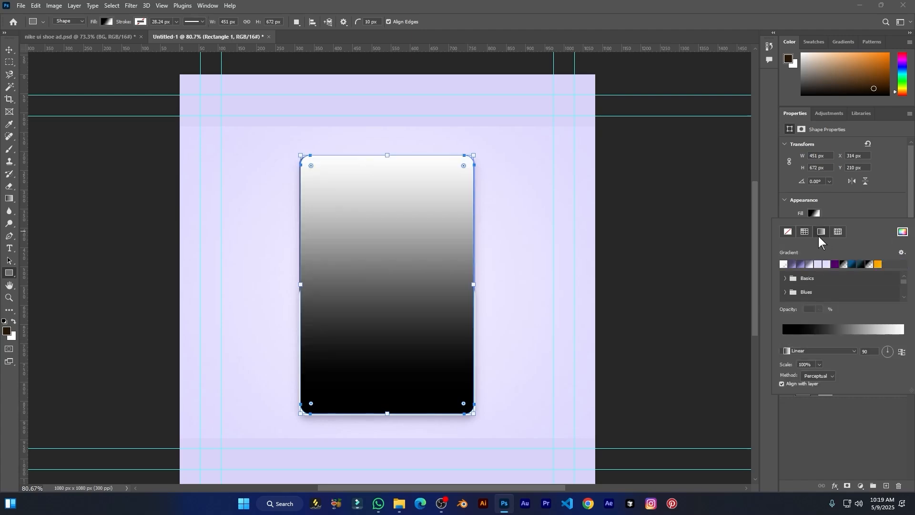
click(836, 404)
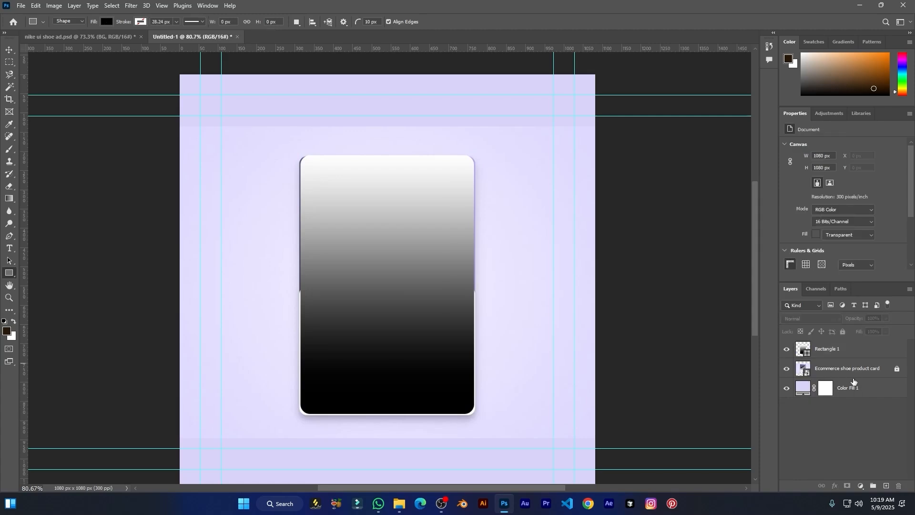
drag(864, 372, 857, 339)
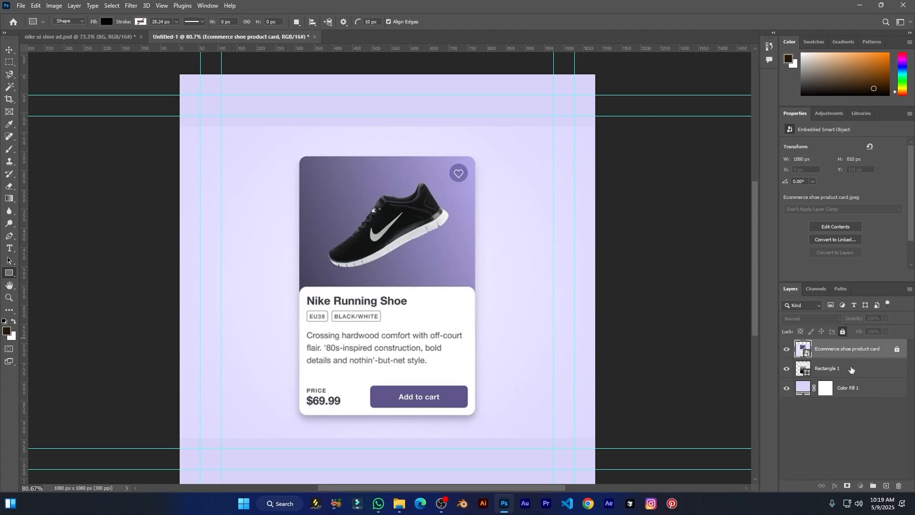
Recolour the black stop of the rectangle's gradient with the dark purple sampled from the card's image background, fine-tuning the shade.
click(848, 369)
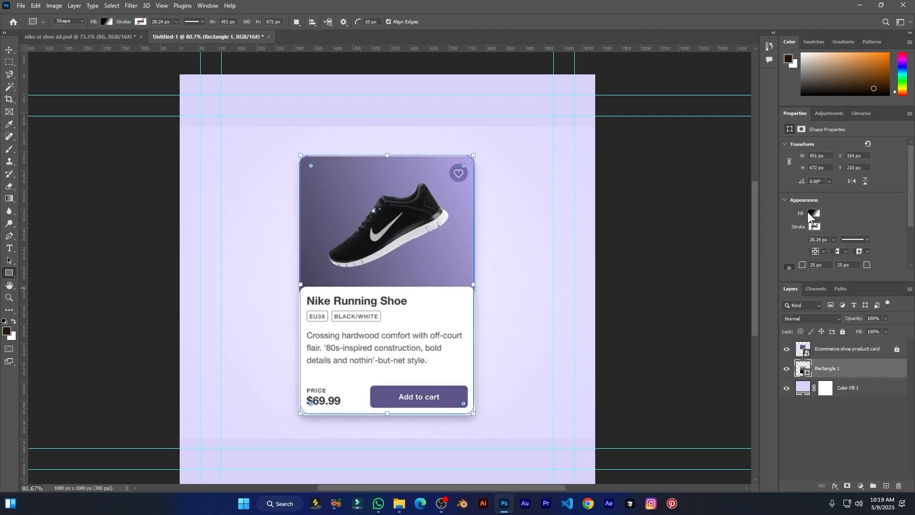
click(813, 214)
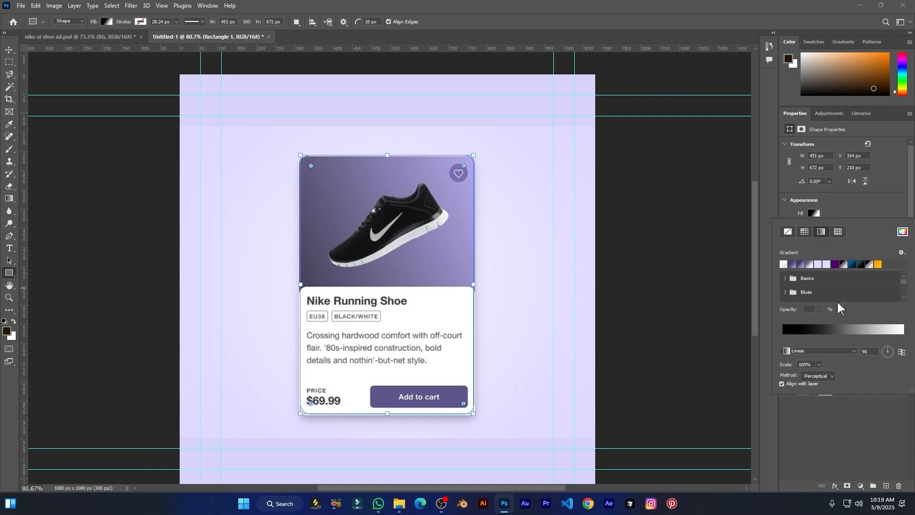
click(839, 329)
drag(672, 93, 709, 65)
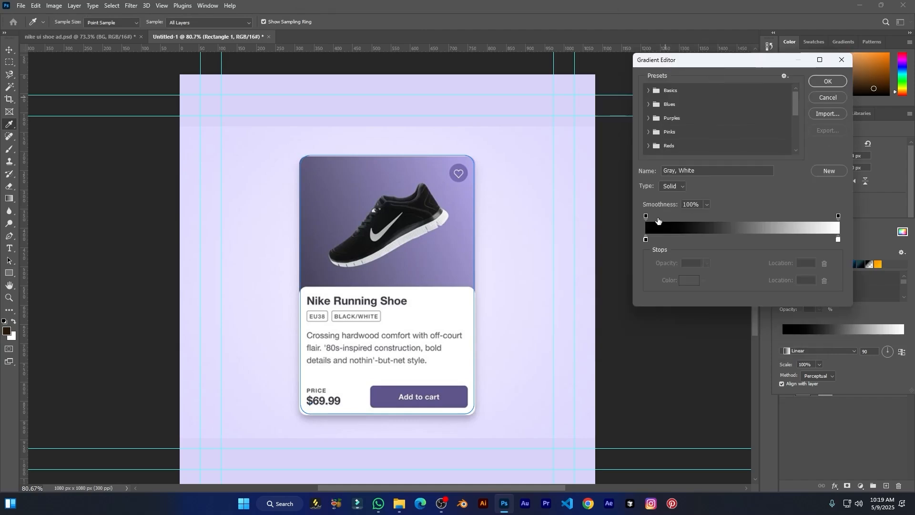
click(646, 239)
click(692, 282)
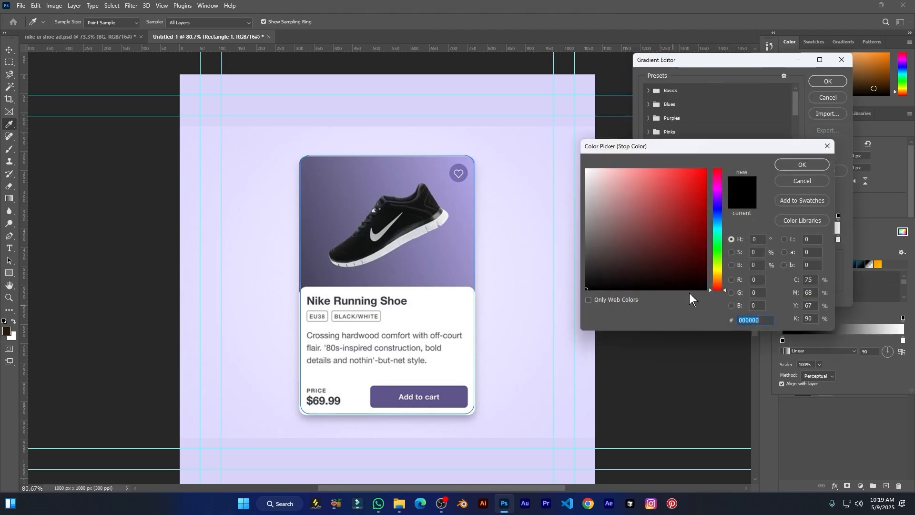
click(309, 273)
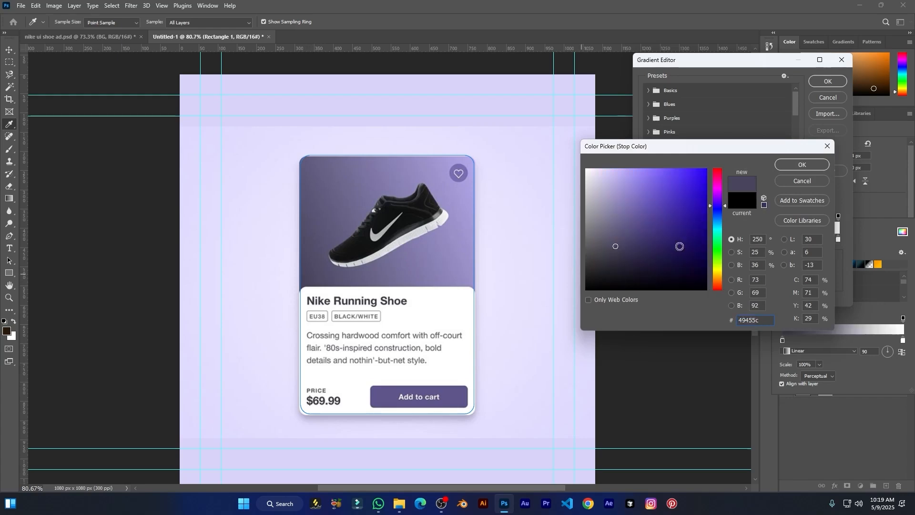
click(620, 248)
click(801, 164)
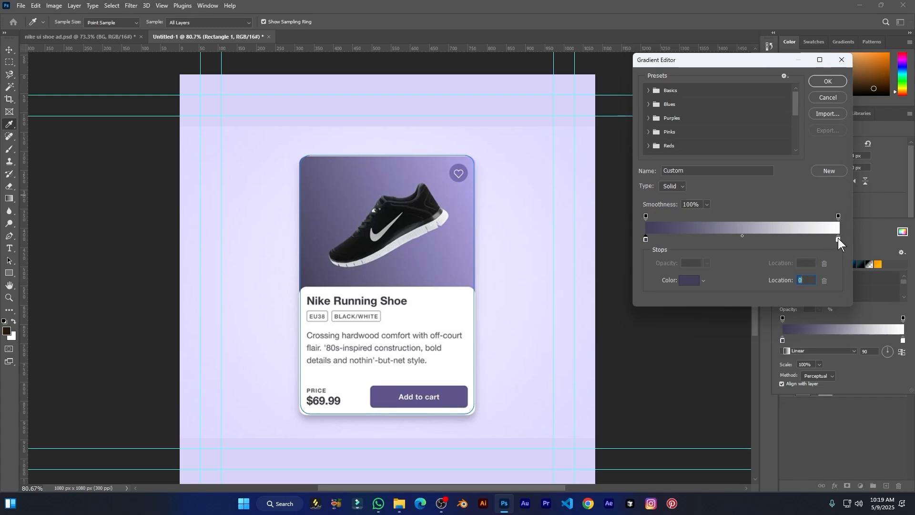
Recolour the gradient's white stop with the light purple sampled below the card's heart icon and accept the gradient.
click(839, 240)
click(457, 191)
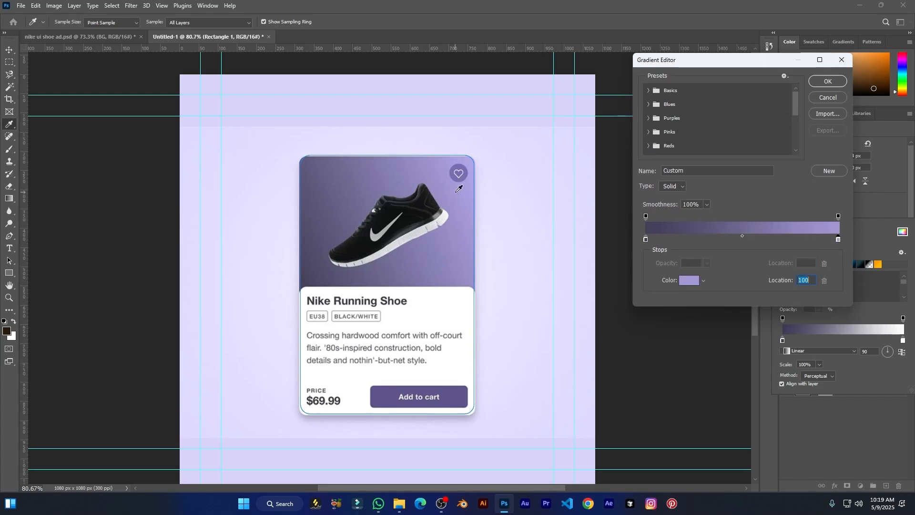
click(839, 217)
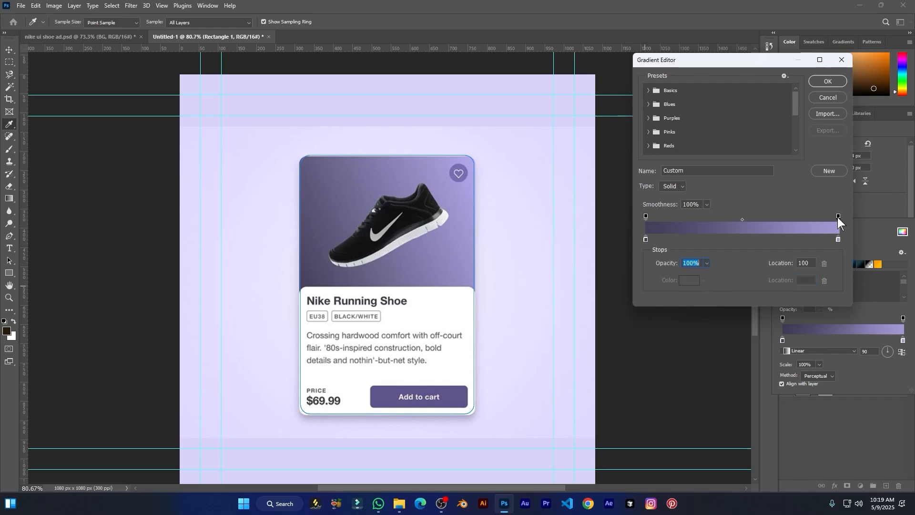
drag(669, 267, 806, 181)
click(831, 85)
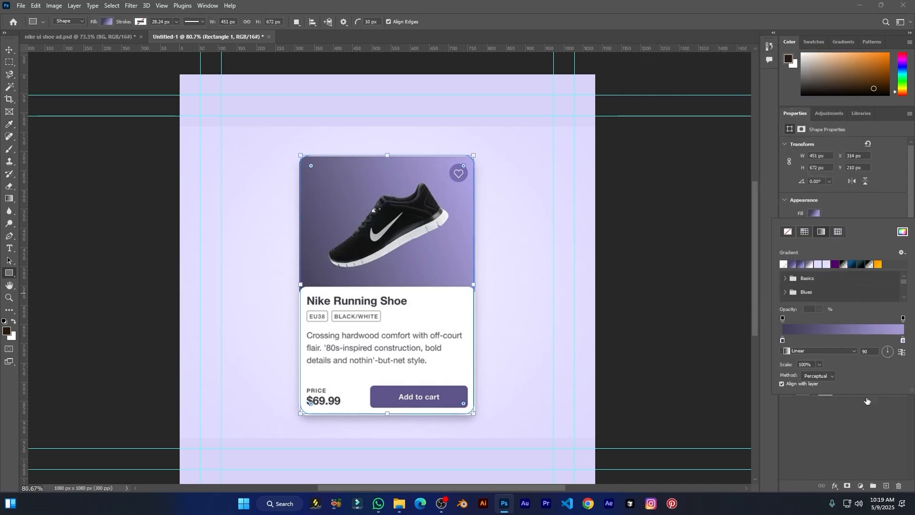
click(786, 201)
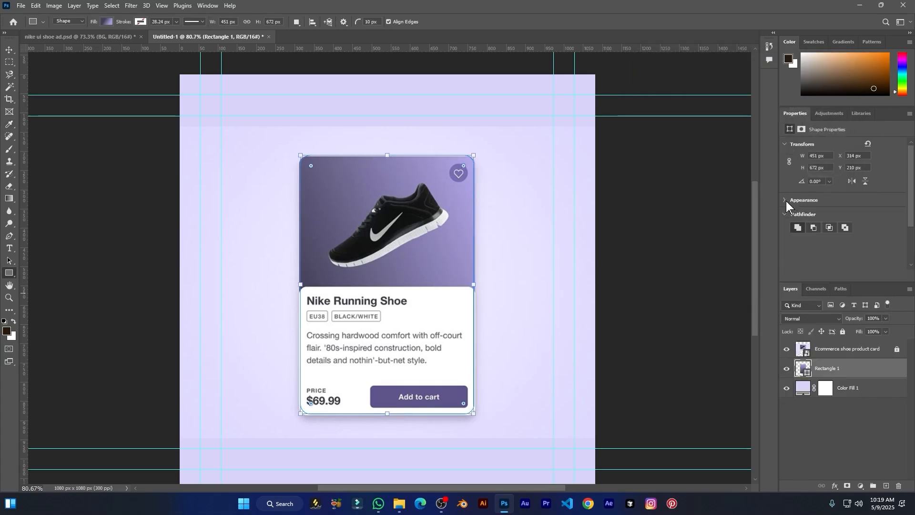
Hide the product card layer, reposition the rectangle's gradient and set its angle to about 40.18°.
click(787, 349)
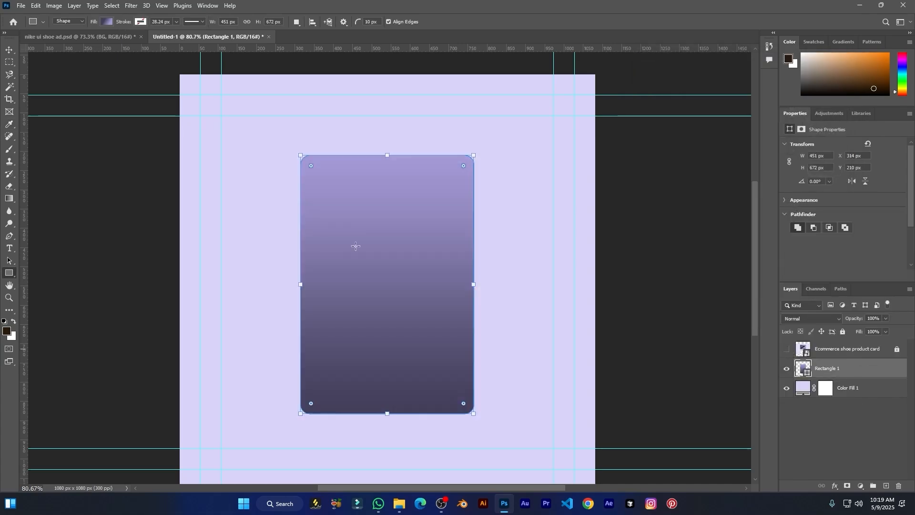
double_click(806, 373)
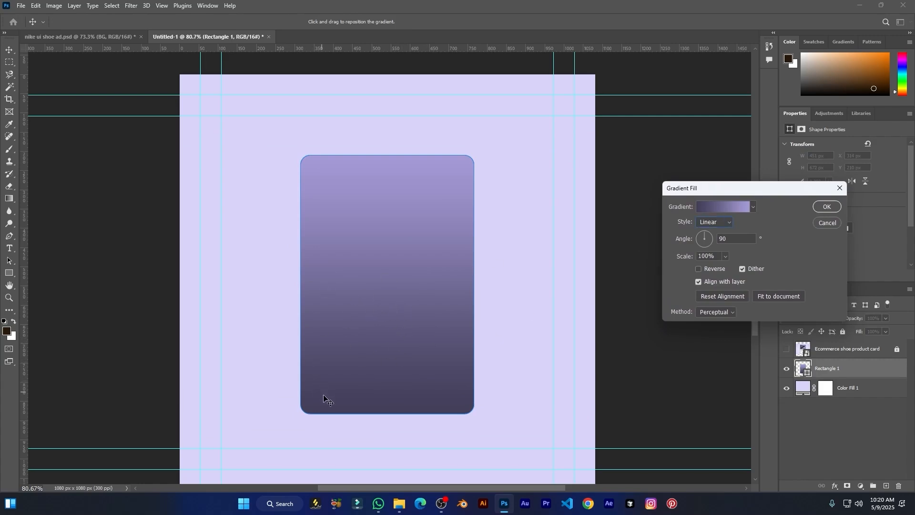
drag(321, 401, 323, 300)
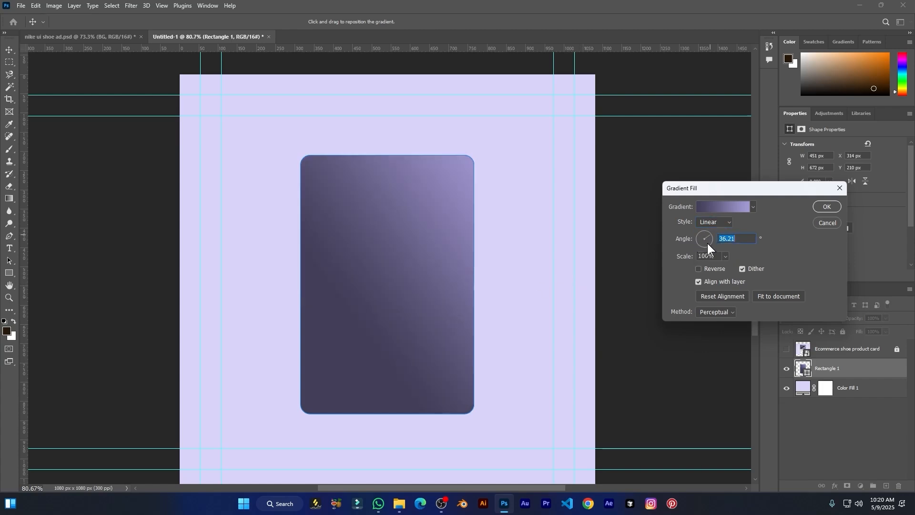
drag(708, 243, 707, 233)
click(825, 207)
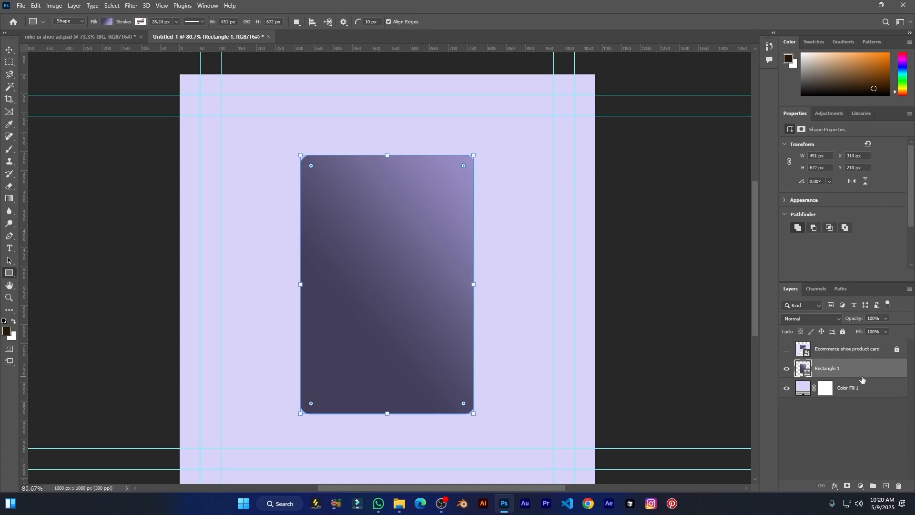
Duplicate the gradient rectangle and shorten the copy from its upper edge to about 342 px tall.
key(ctrl+j)
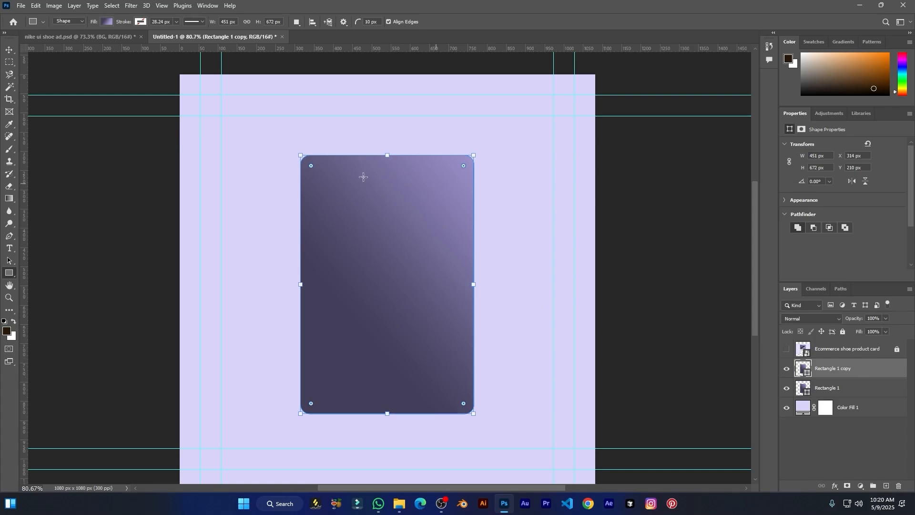
key(v)
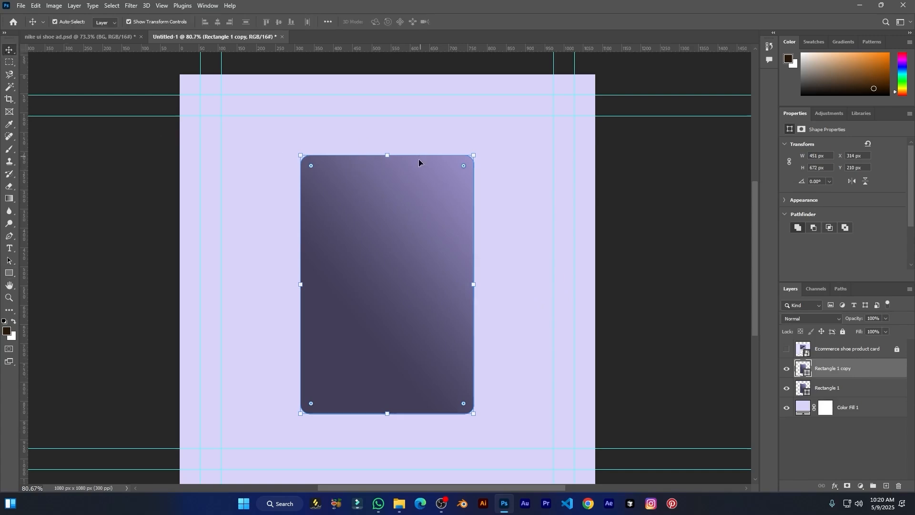
drag(387, 155, 393, 281)
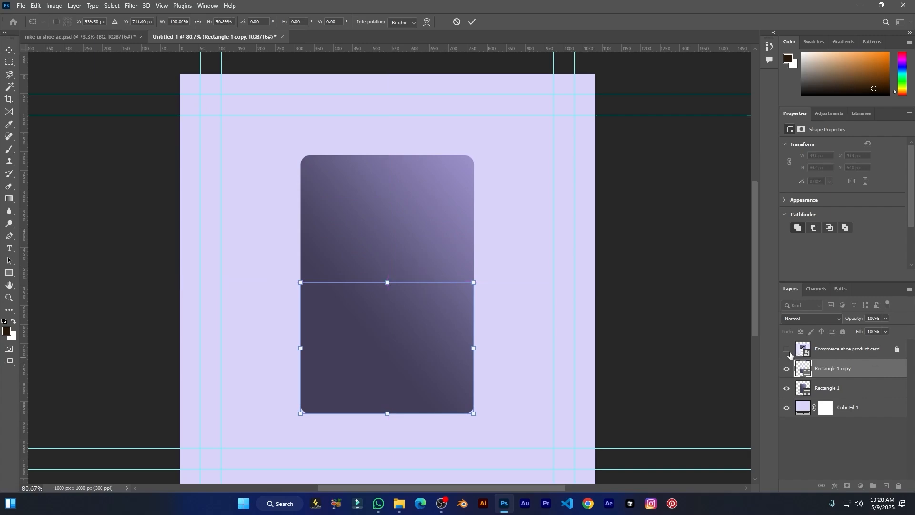
key(Return)
Show the product card layer and shorten the rectangle copy to 336 px tall to match the reference's white panel.
click(787, 349)
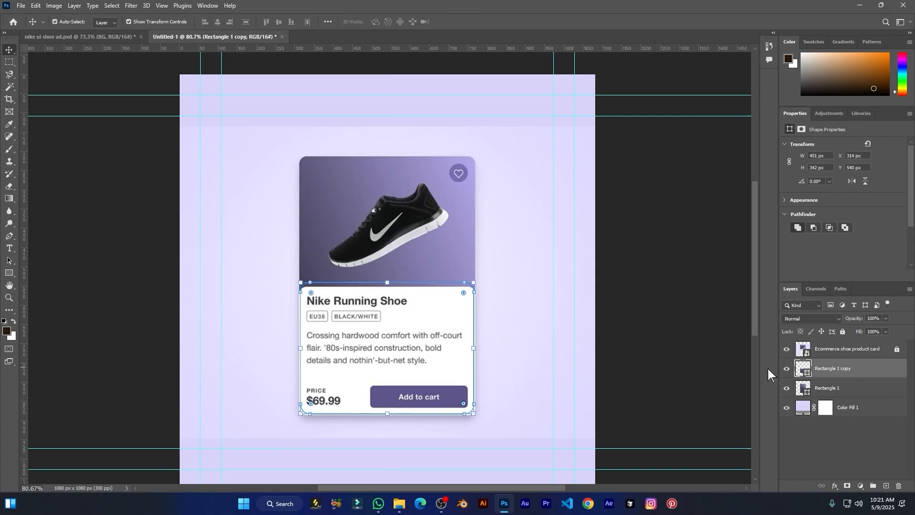
drag(389, 283, 388, 286)
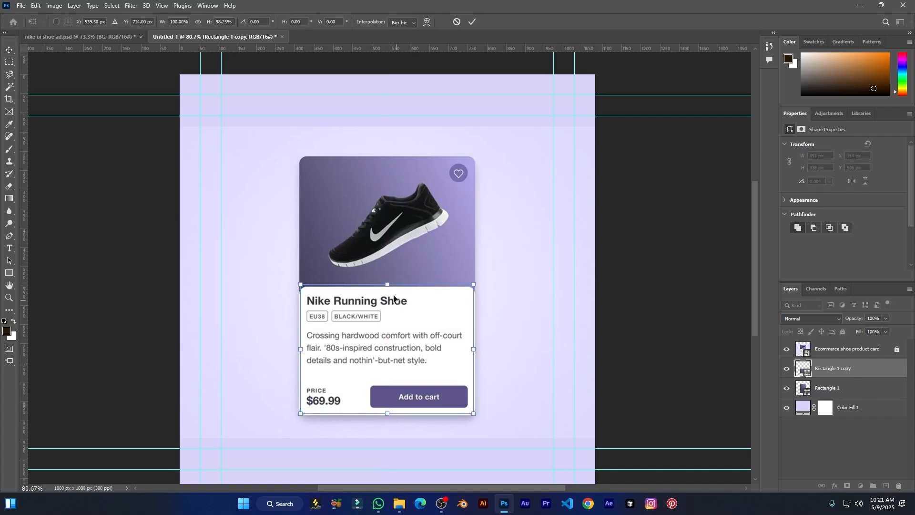
scroll(389, 287, down, 1)
click(472, 22)
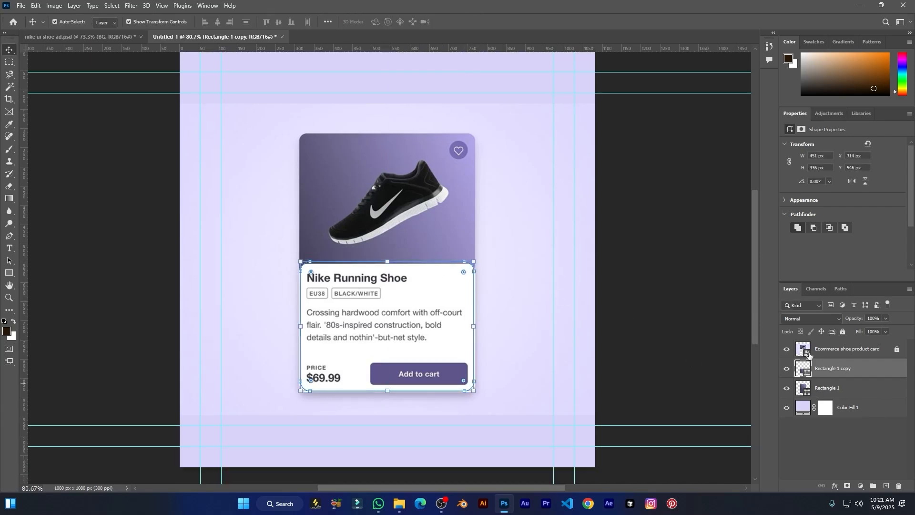
Hide the product card layer and change the rectangle copy's gradient fill to solid white.
click(787, 349)
click(360, 296)
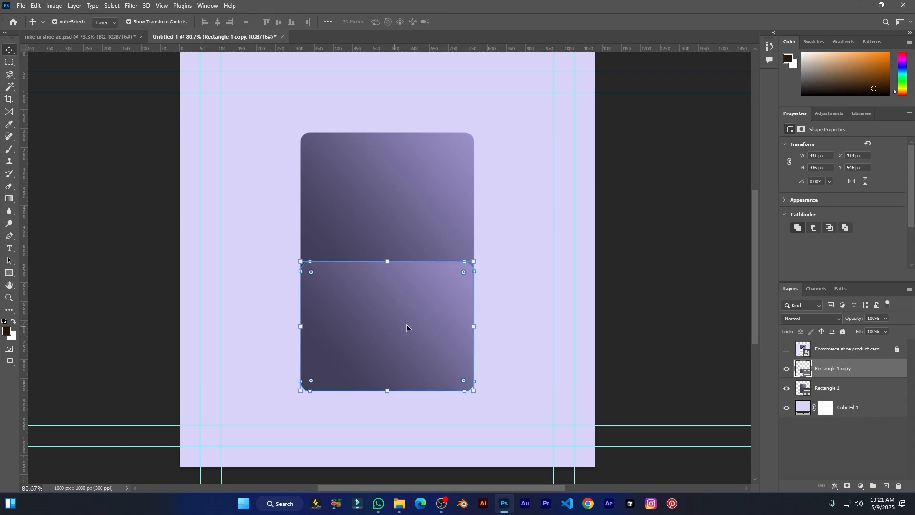
scroll(815, 230, down, 2)
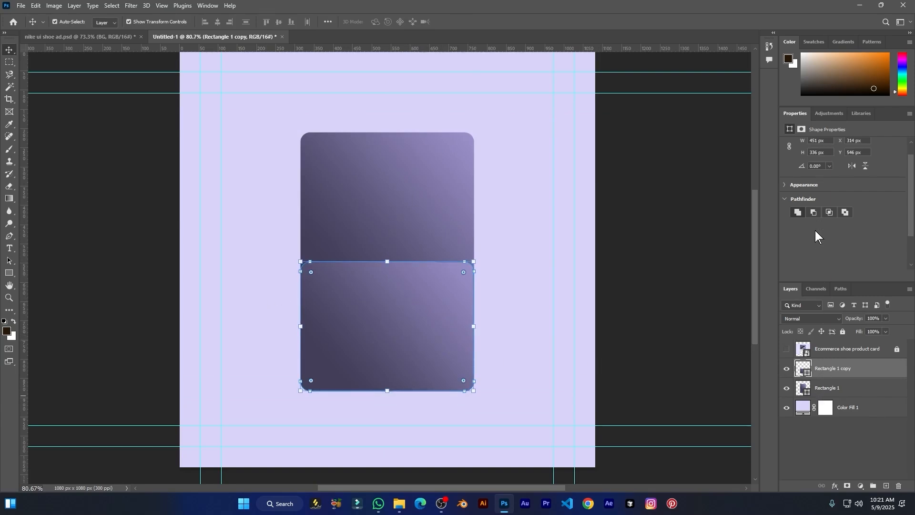
click(785, 190)
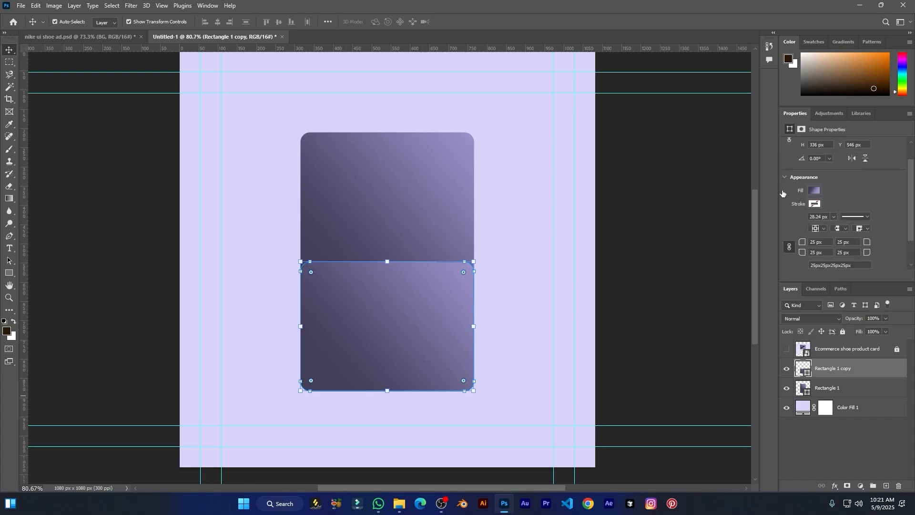
click(814, 191)
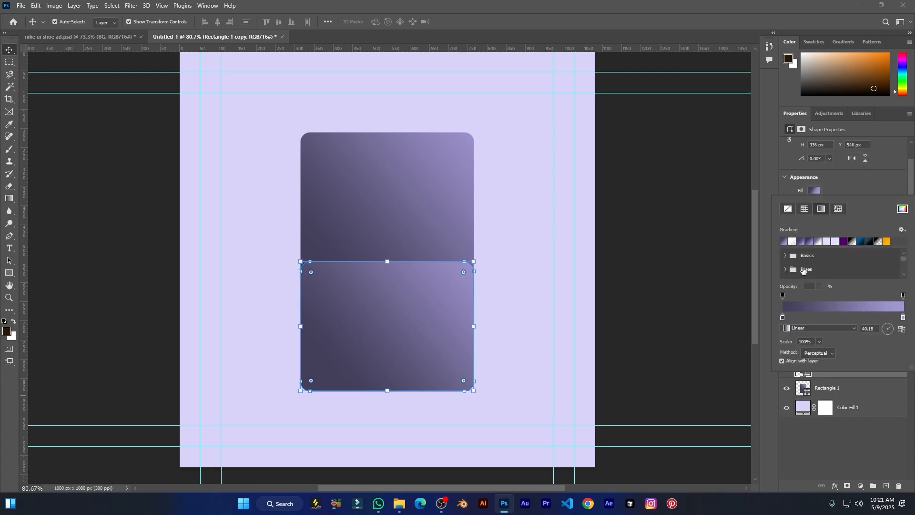
click(806, 210)
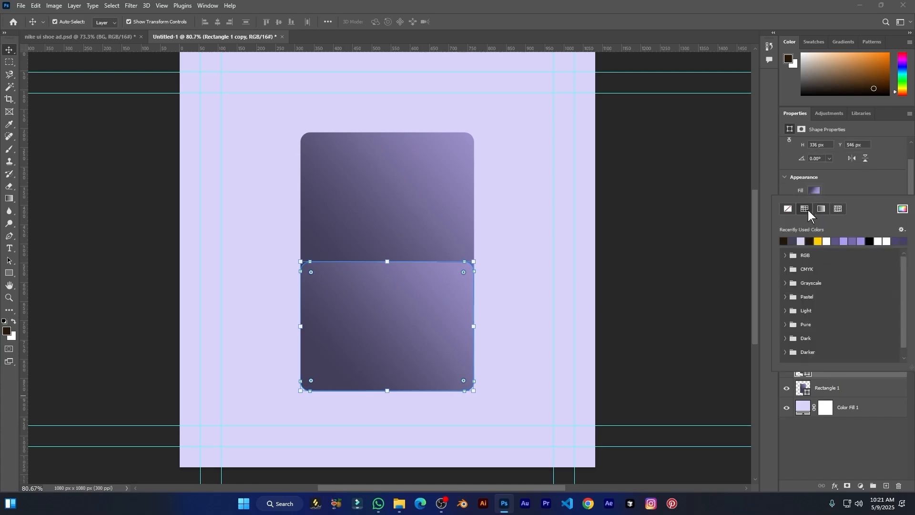
click(887, 241)
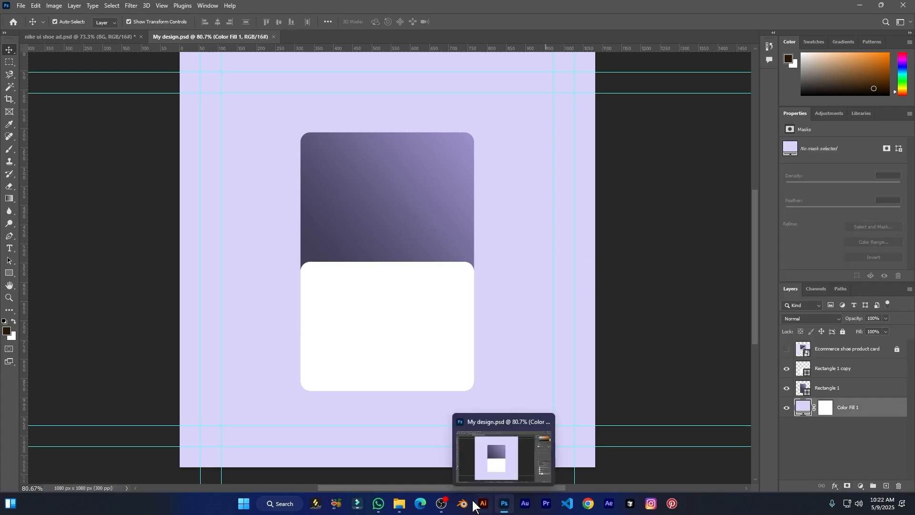
Place "Nike Revolution 7 Big Kids' Running Shoes (Game Royal).jpeg" from the new project folder into the design and move its layer above Rectangle 1 copy.
click(400, 504)
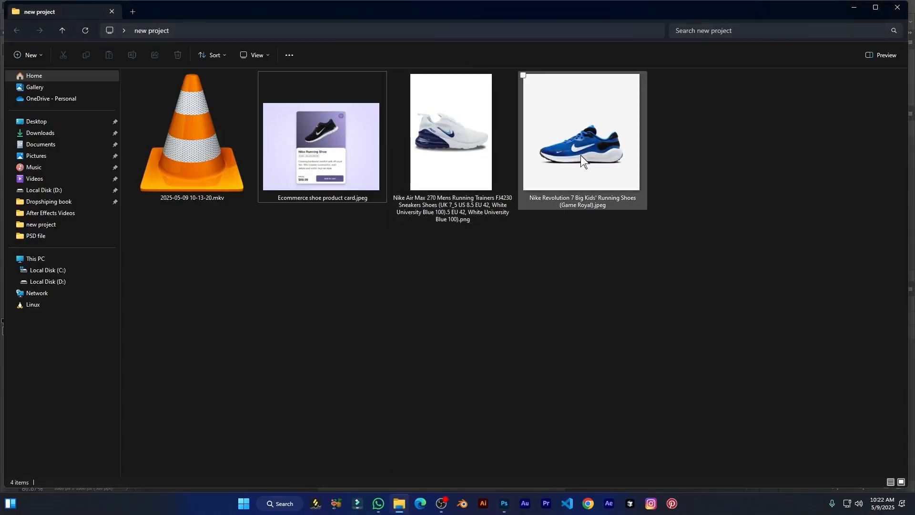
drag(580, 156, 418, 260)
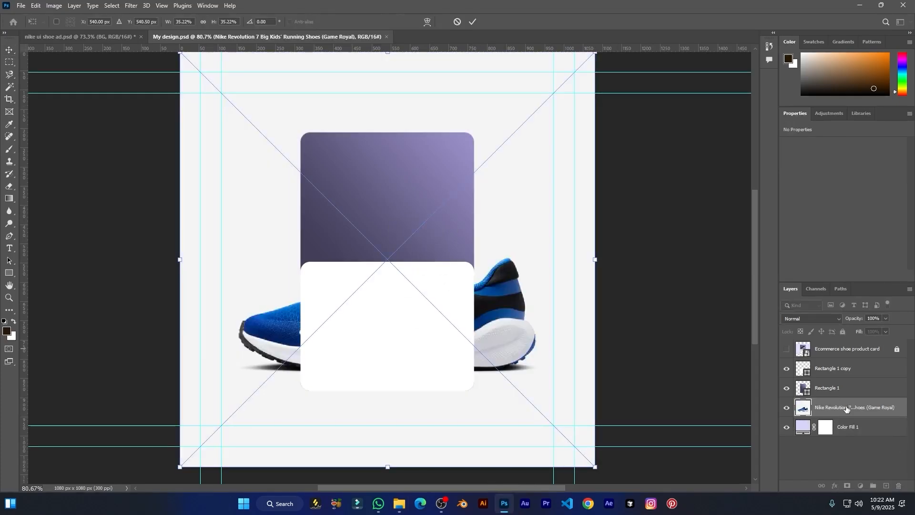
key(Return)
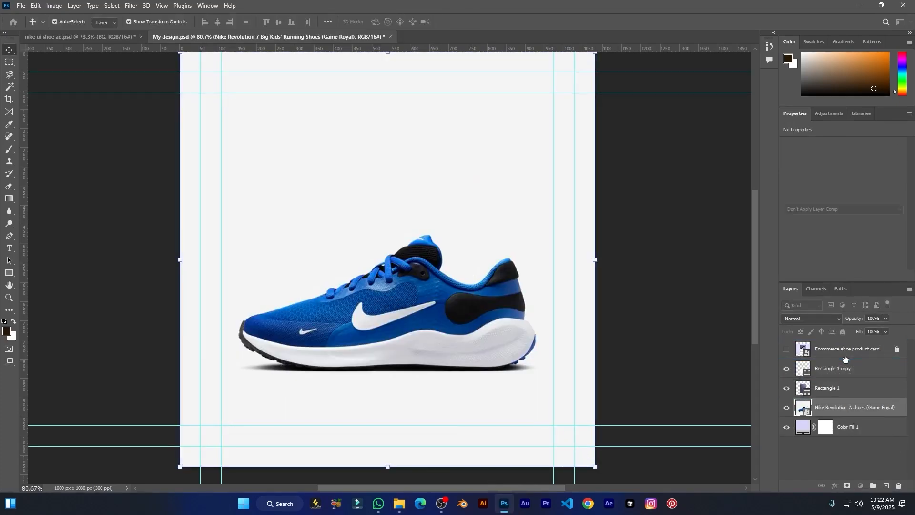
drag(846, 360, 846, 361)
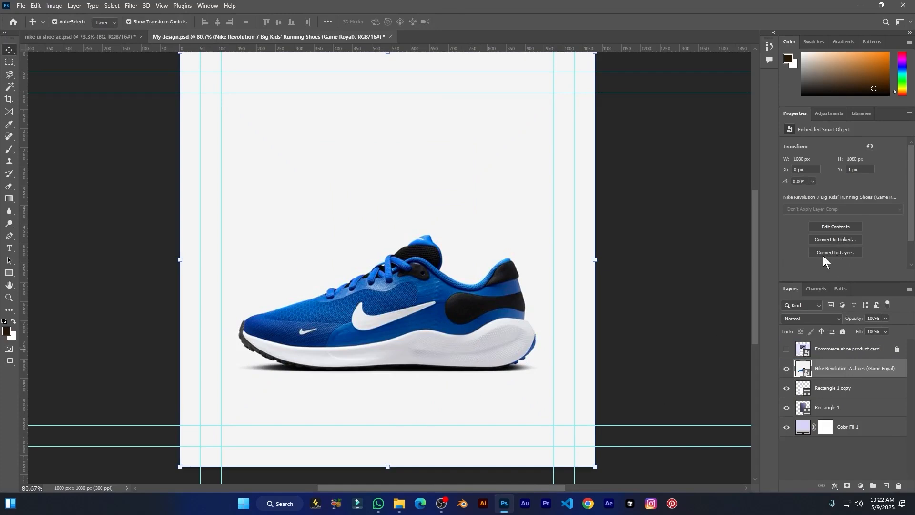
Convert the shoe smart object to layers, retaining its transforms, and remove the image's background.
click(839, 252)
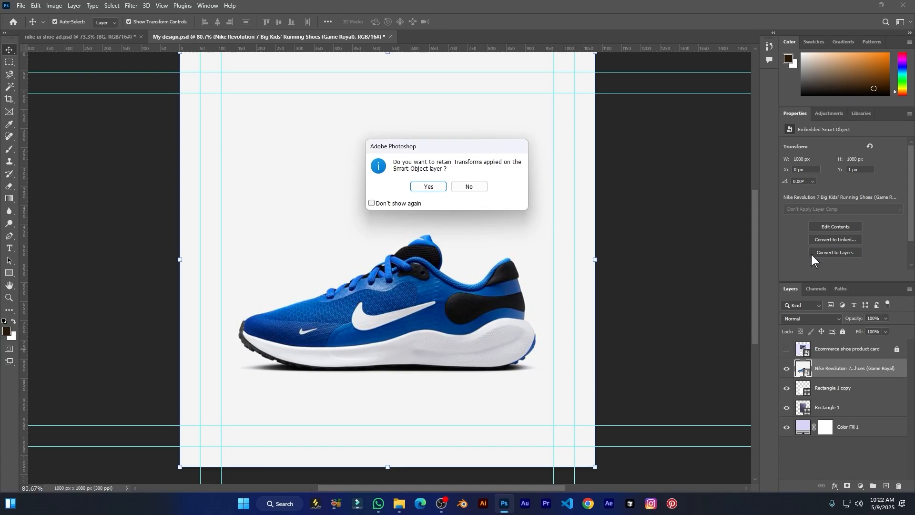
click(428, 186)
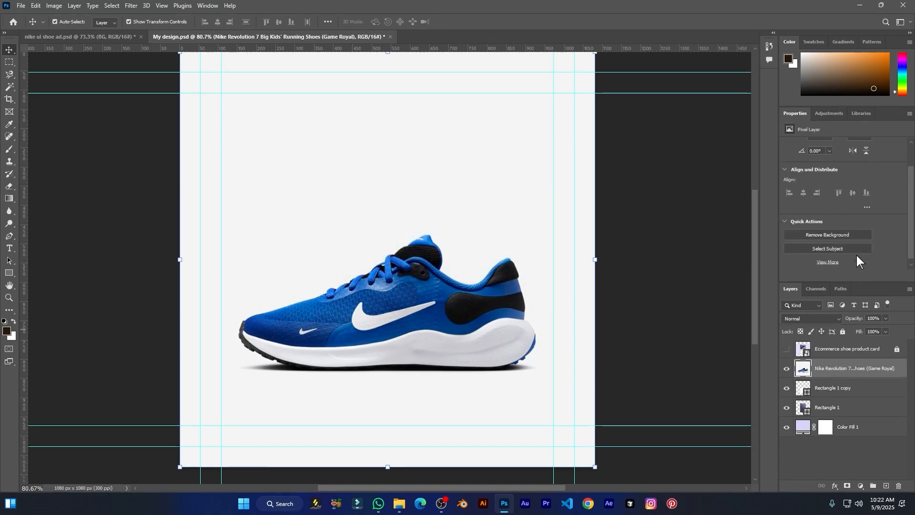
scroll(857, 256, down, 2)
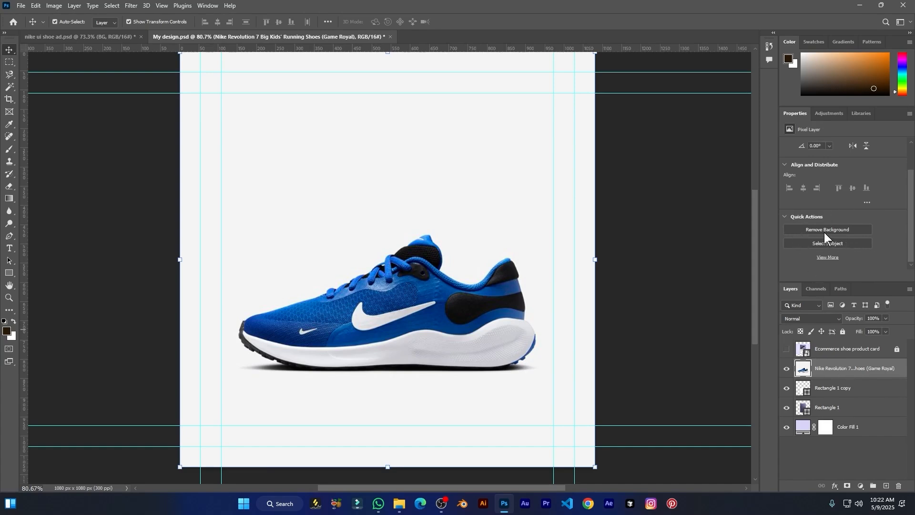
click(839, 230)
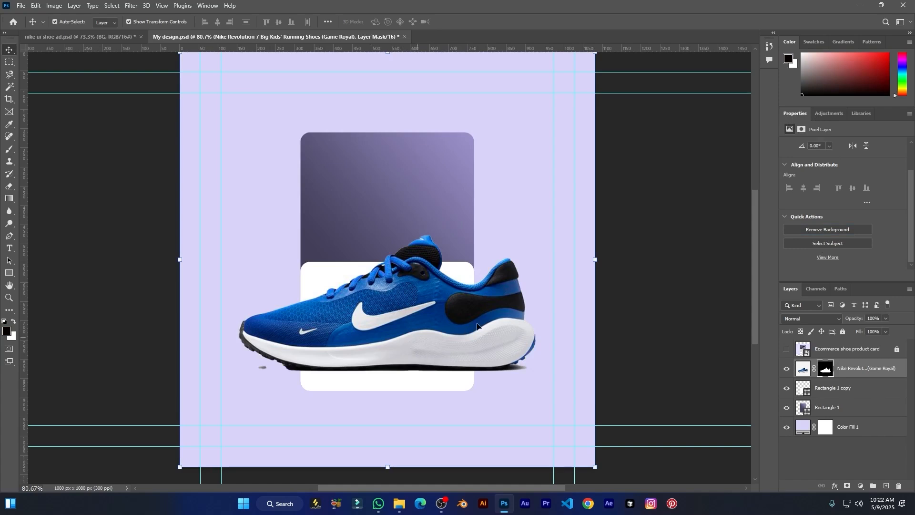
Isolate the shoe layer, brush black on its mask to hide the leftover shadow under the sole, and restore the other layers' visibility.
alt+click(787, 369)
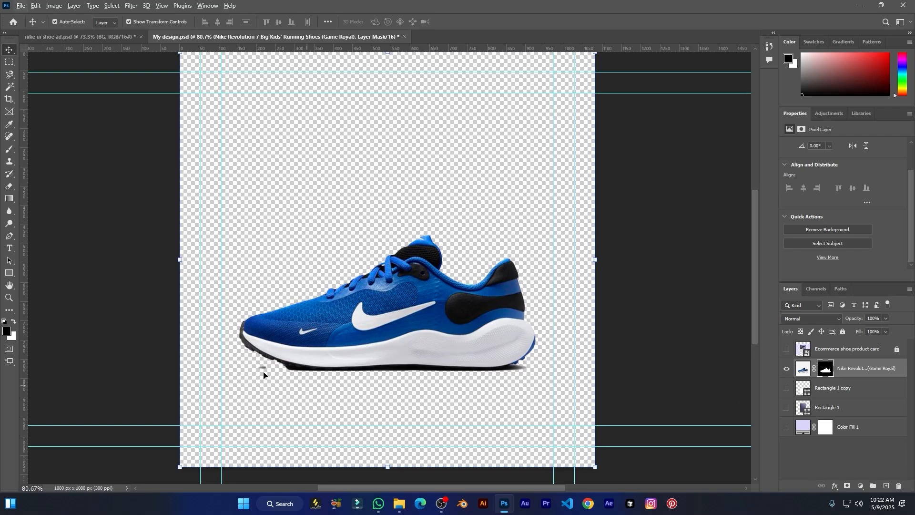
scroll(461, 347, down, 1)
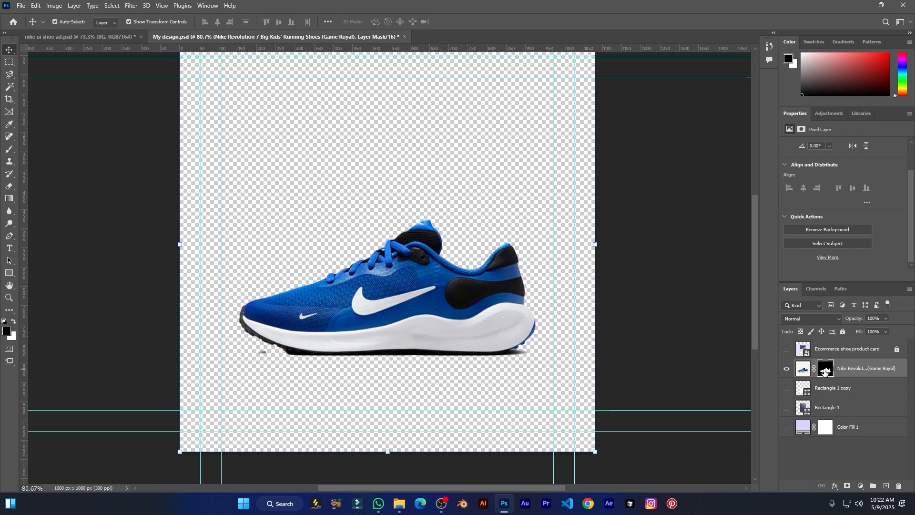
click(825, 371)
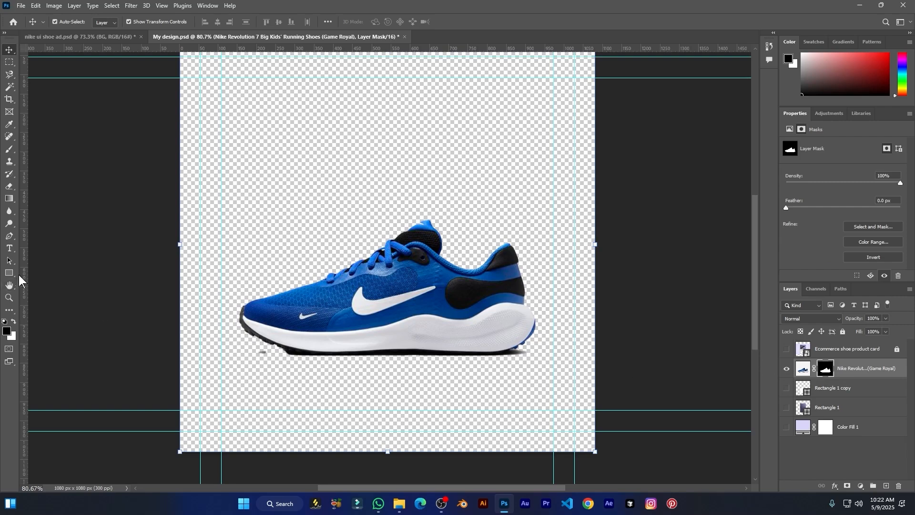
click(12, 151)
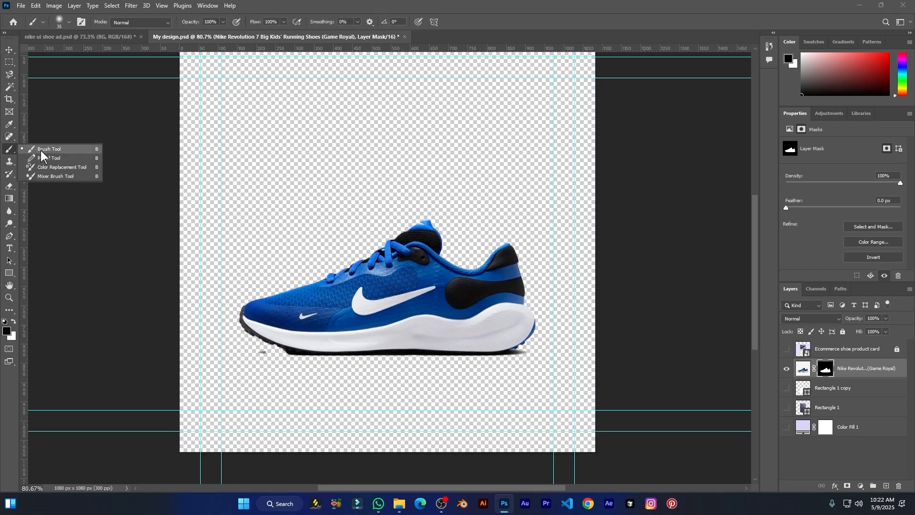
click(39, 150)
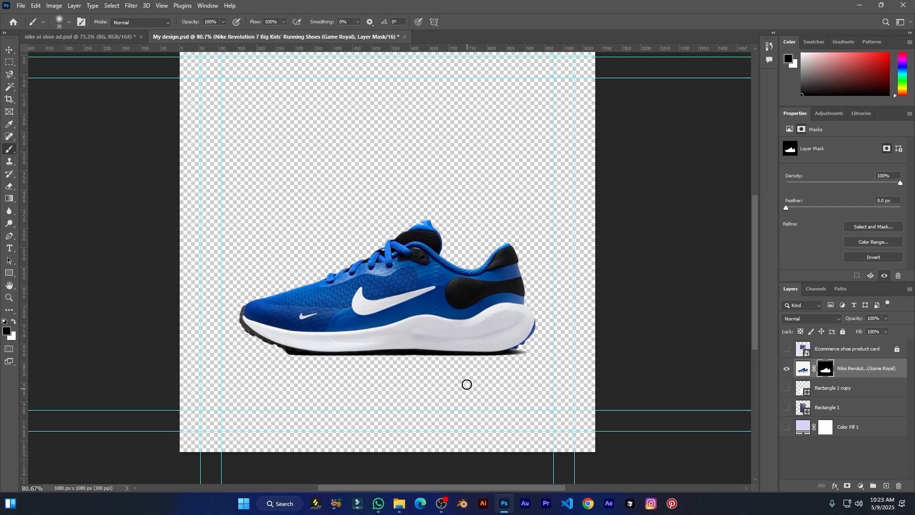
scroll(465, 382, up, 4)
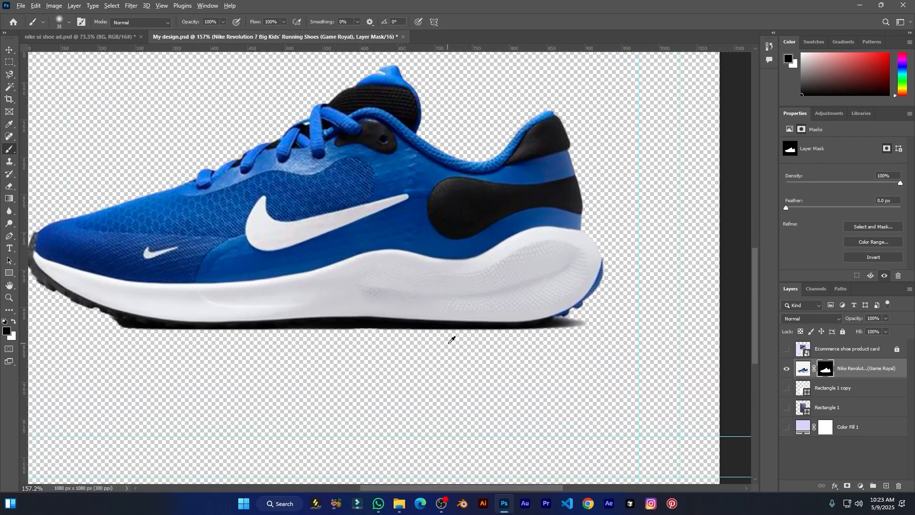
scroll(452, 340, up, 2)
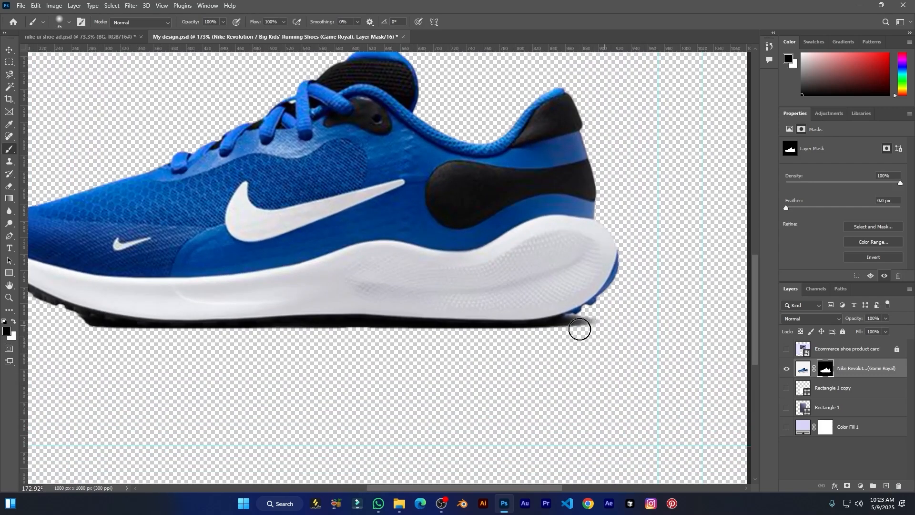
drag(579, 329, 361, 341)
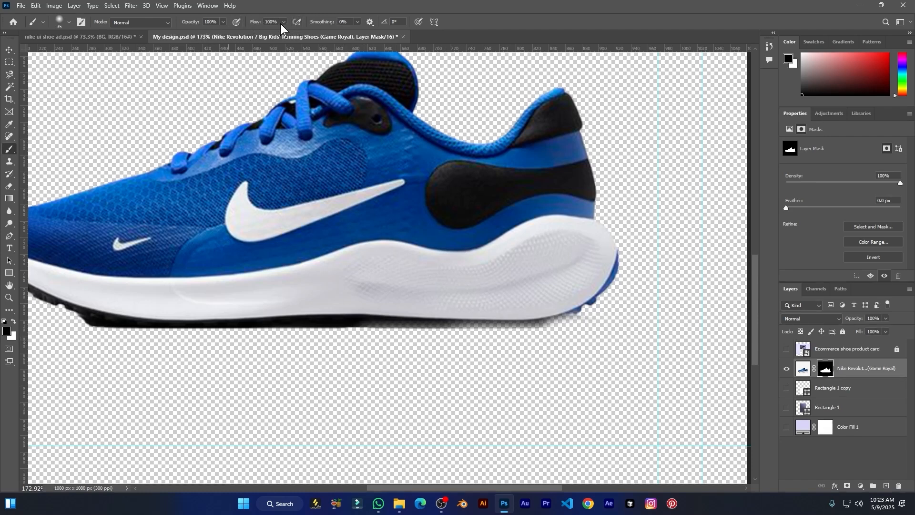
mouse_move(73, 335)
mouse_down()
mouse_move(380, 345)
mouse_move(118, 338)
mouse_up()
scroll(467, 321, down, 10)
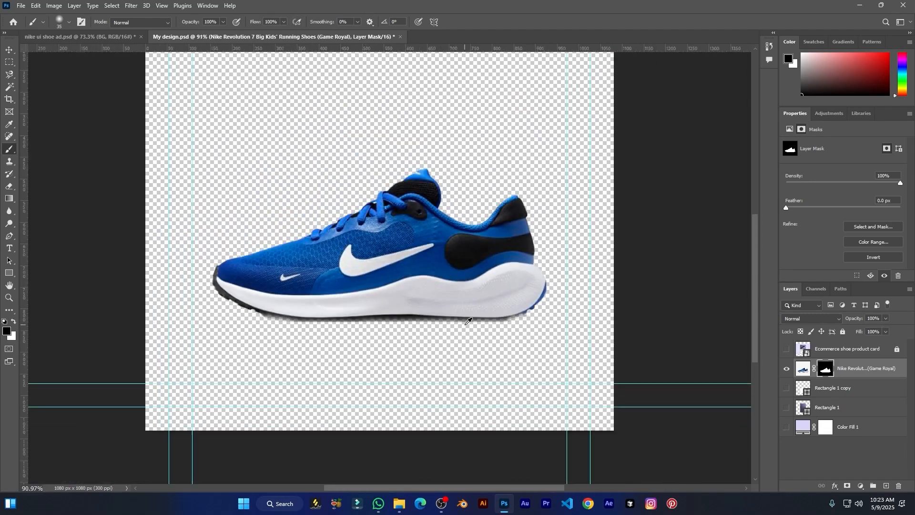
alt+click(787, 369)
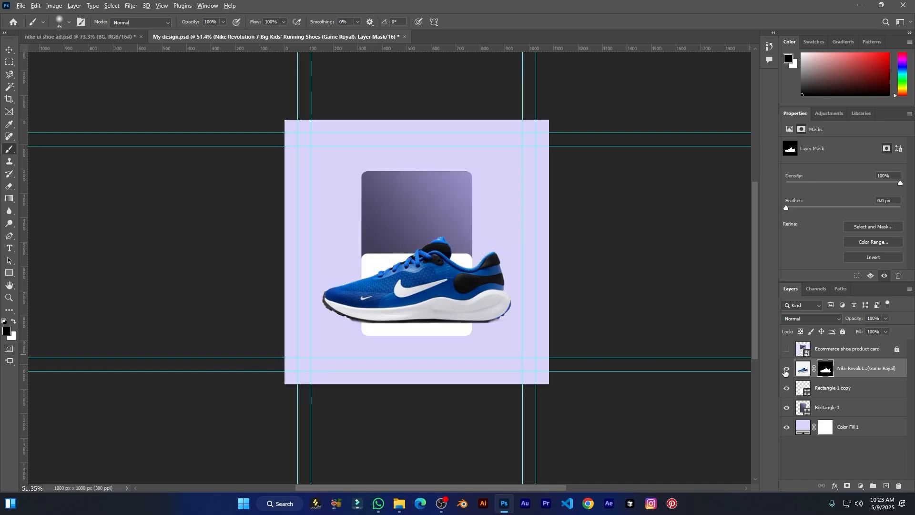
Scale the shoe down to about 44.63% and move it to the middle of the purple gradient panel.
scroll(482, 266, up, 5)
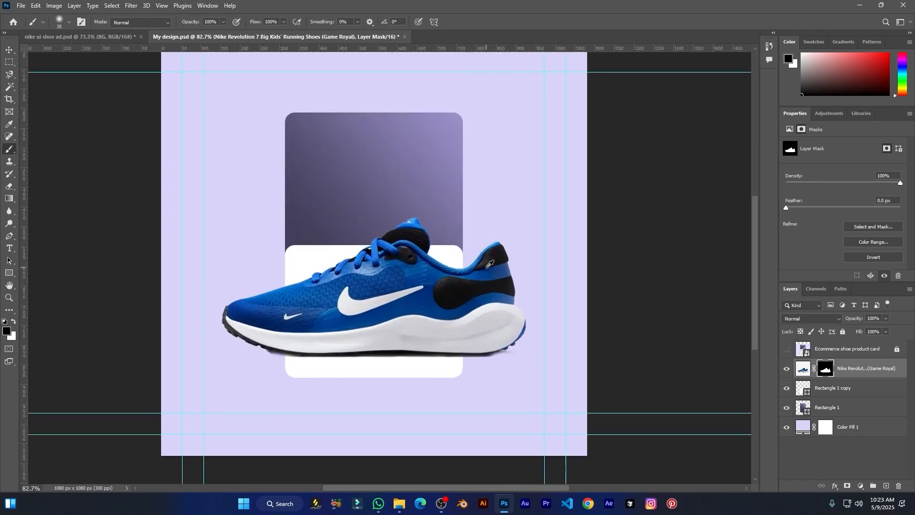
click(10, 51)
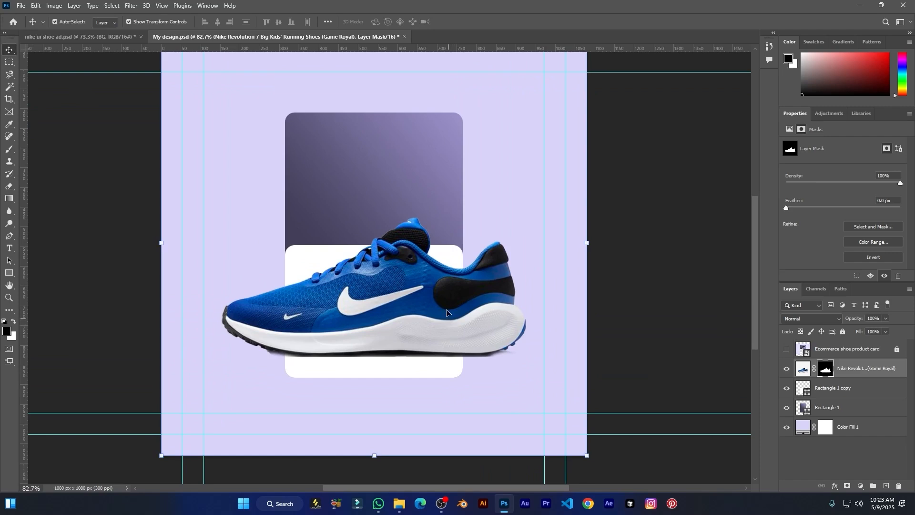
key(ctrl+t)
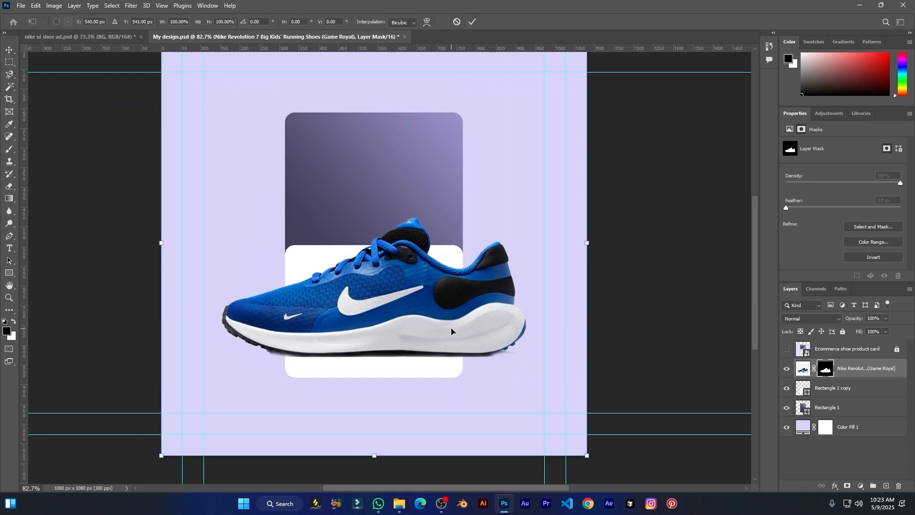
scroll(525, 241, up, 3)
scroll(531, 242, down, 1)
scroll(553, 202, down, 3)
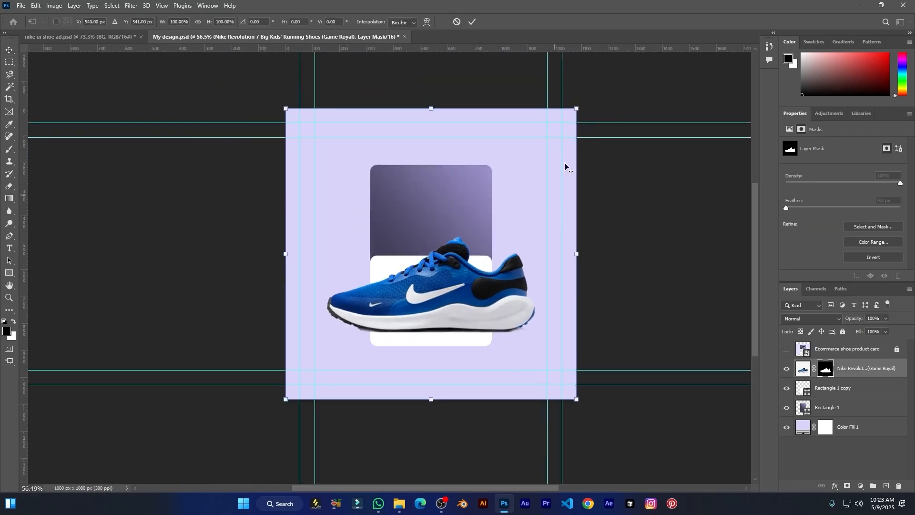
drag(576, 109, 437, 250)
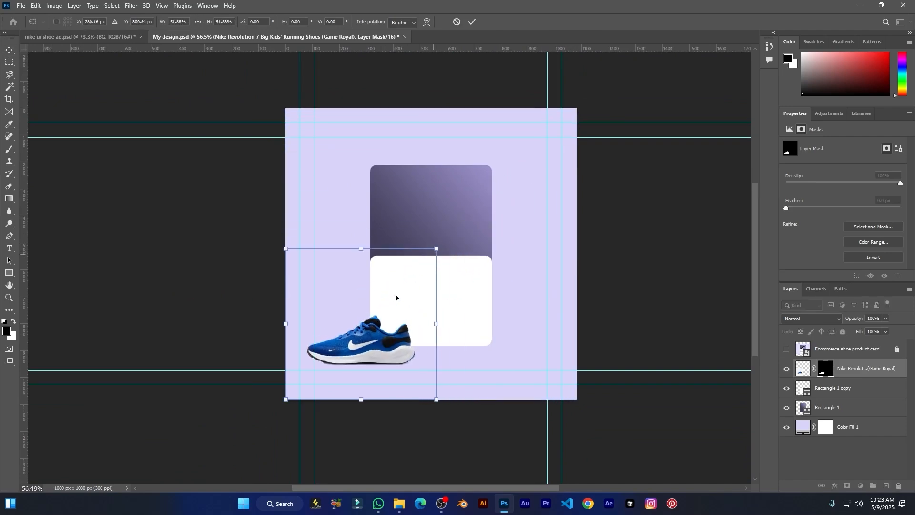
drag(377, 347, 446, 214)
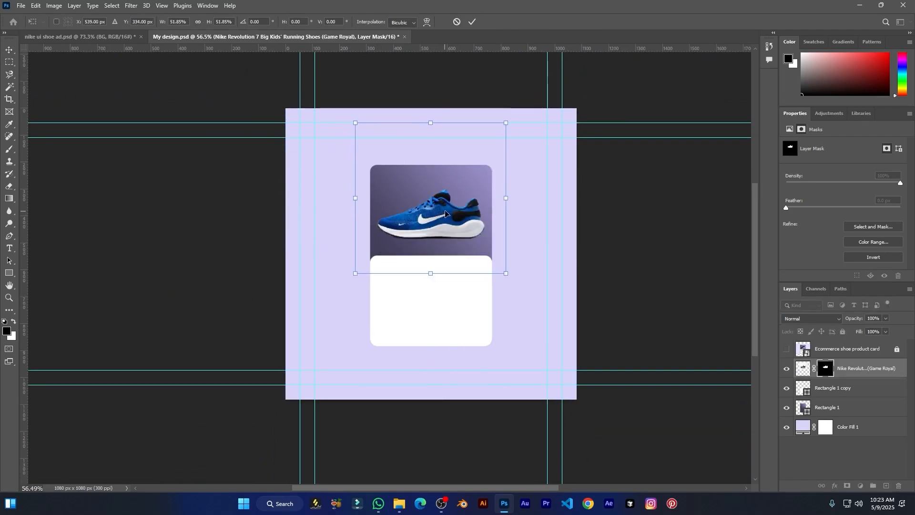
drag(508, 122, 485, 143)
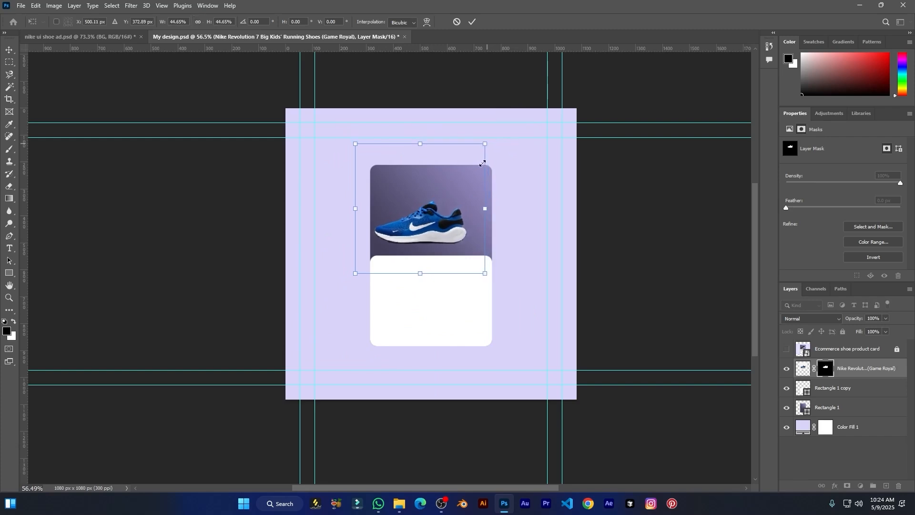
drag(430, 234, 441, 216)
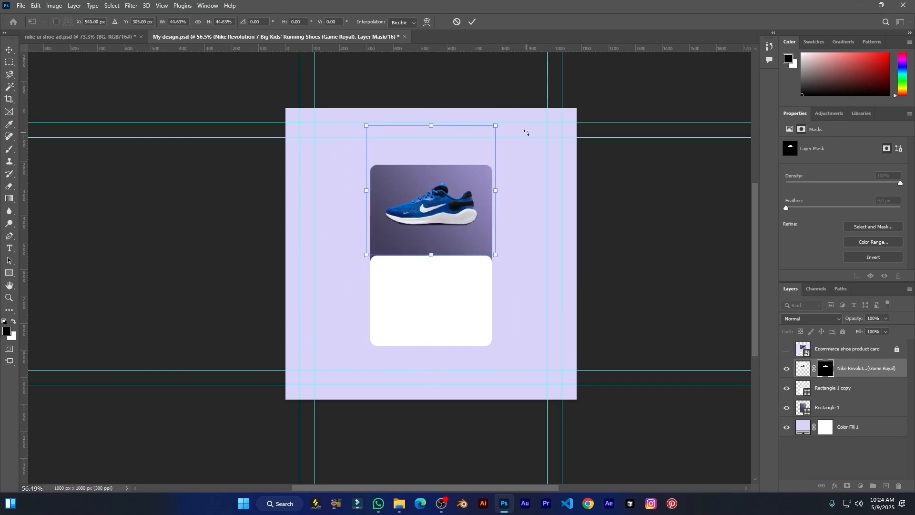
Rotate the shoe about -13.5° so its heel tilts upward and nudge it down slightly on the gradient panel.
drag(526, 133, 525, 106)
drag(437, 212, 437, 214)
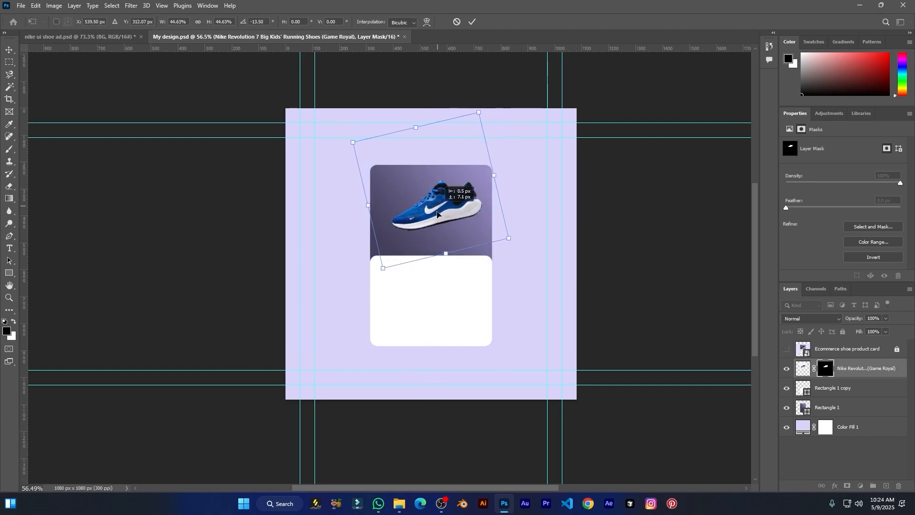
key(Return)
Add a Drop Shadow effect to the shoe layer.
scroll(437, 229, up, 4)
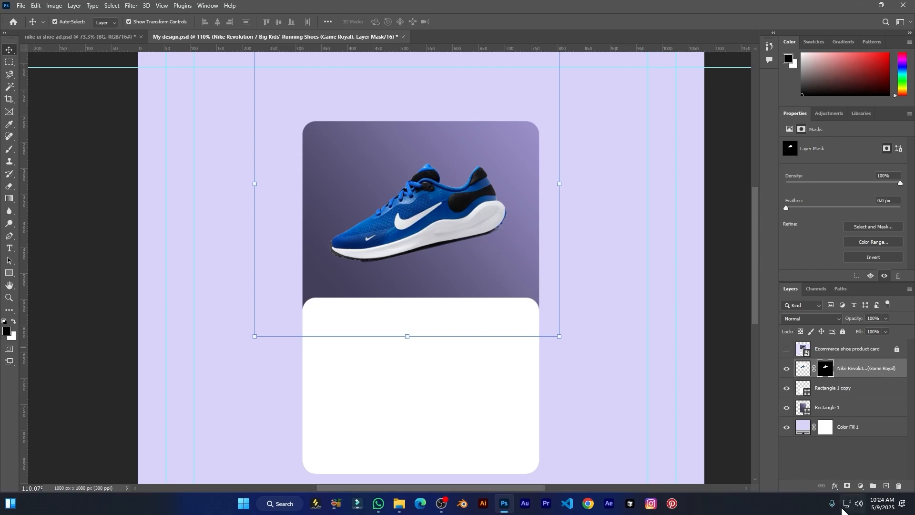
click(836, 487)
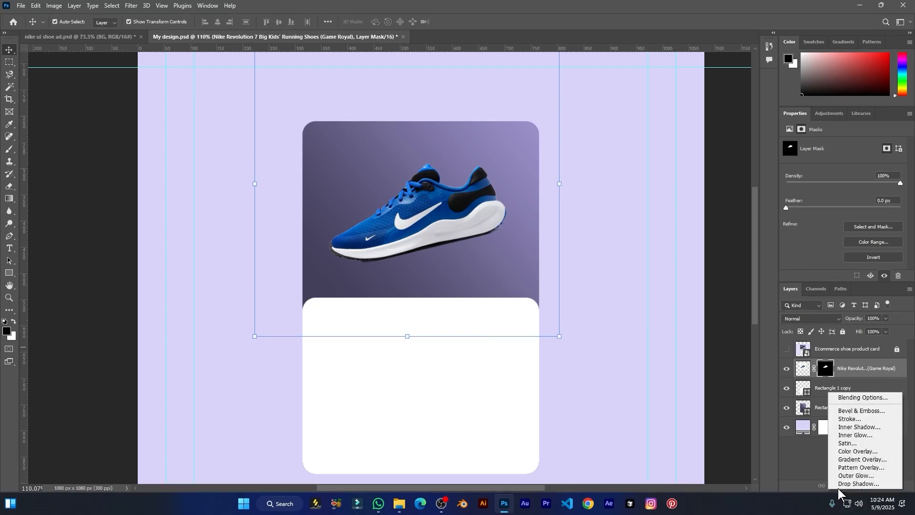
click(855, 483)
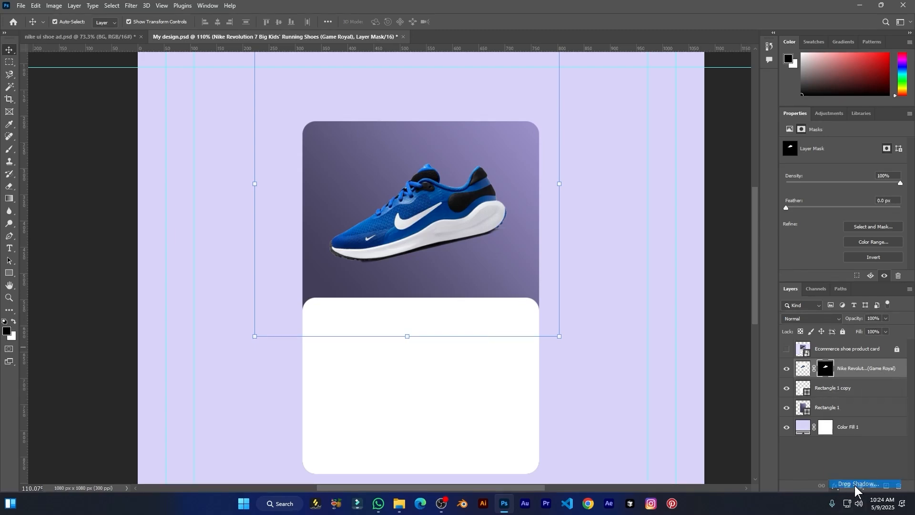
key(alt)
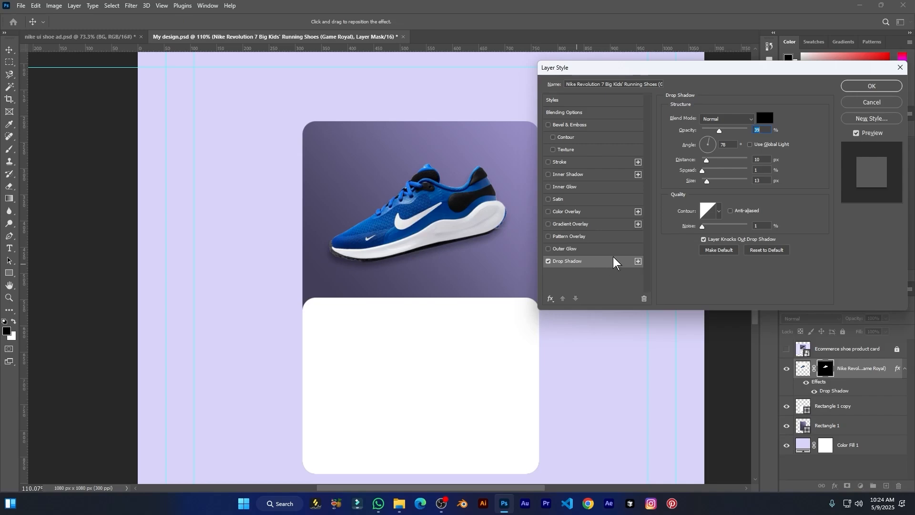
Set the shoe's drop shadow to Multiply blend mode, 105° angle and 2% spread, and apply the layer style.
drag(721, 136, 723, 137)
click(765, 121)
click(815, 168)
click(744, 120)
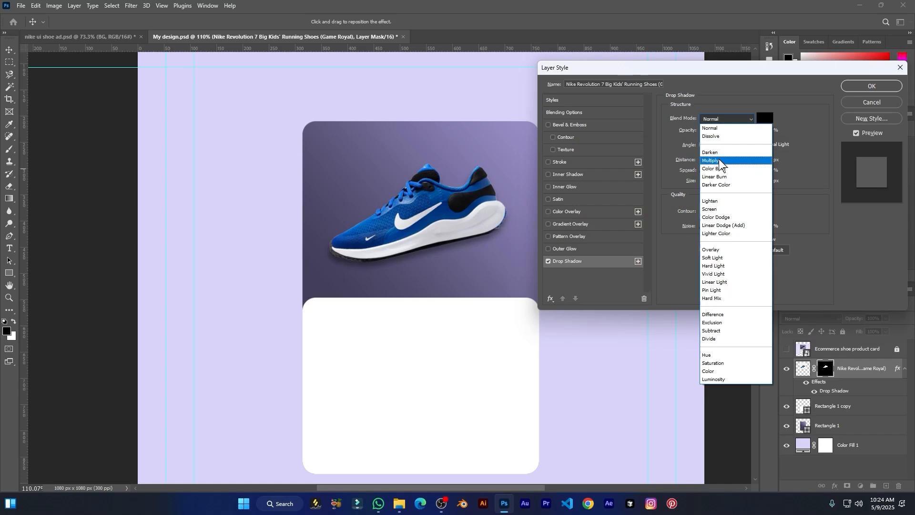
click(719, 160)
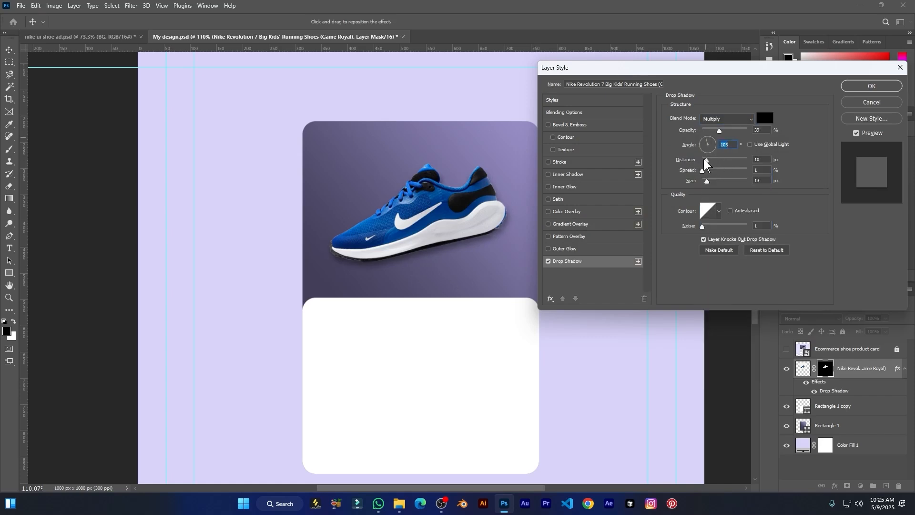
click(749, 171)
text(2)
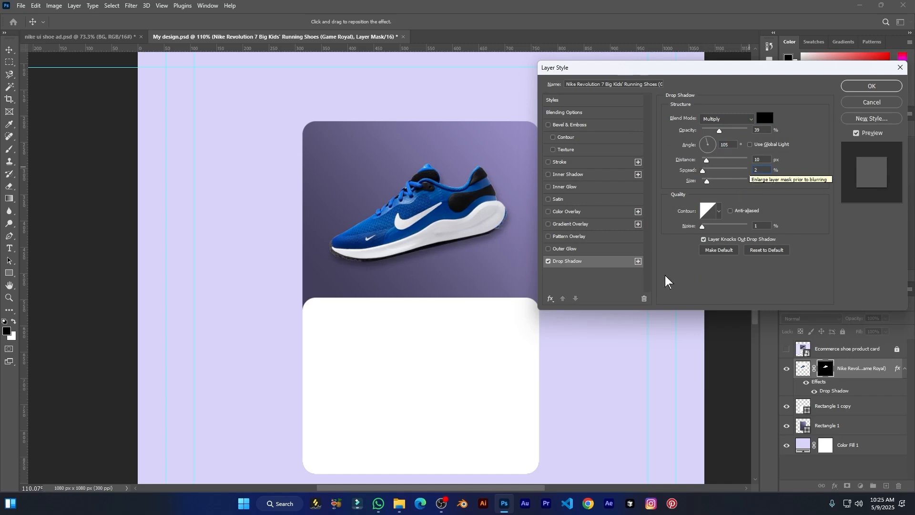
key(alt)
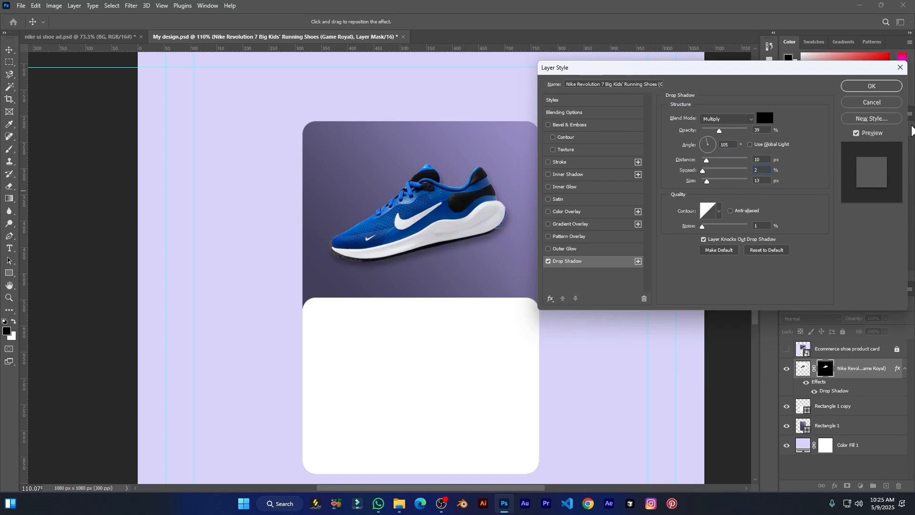
click(894, 88)
Turn the shoe layer's effects off and back on to compare the shoe with and without its shadow.
scroll(417, 263, up, 4)
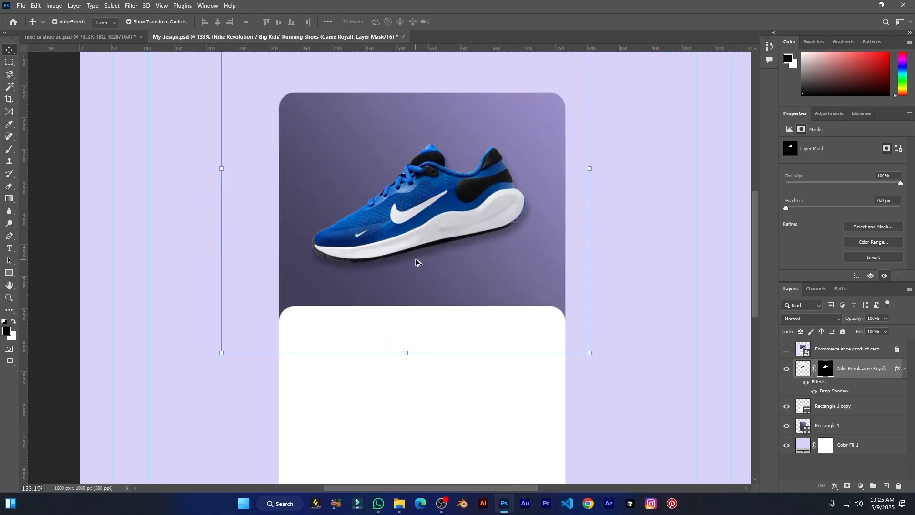
click(807, 383)
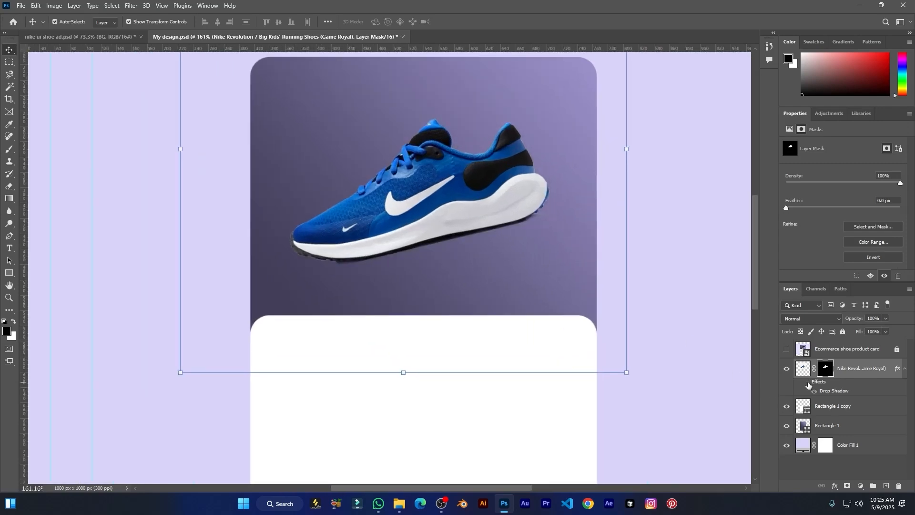
click(808, 383)
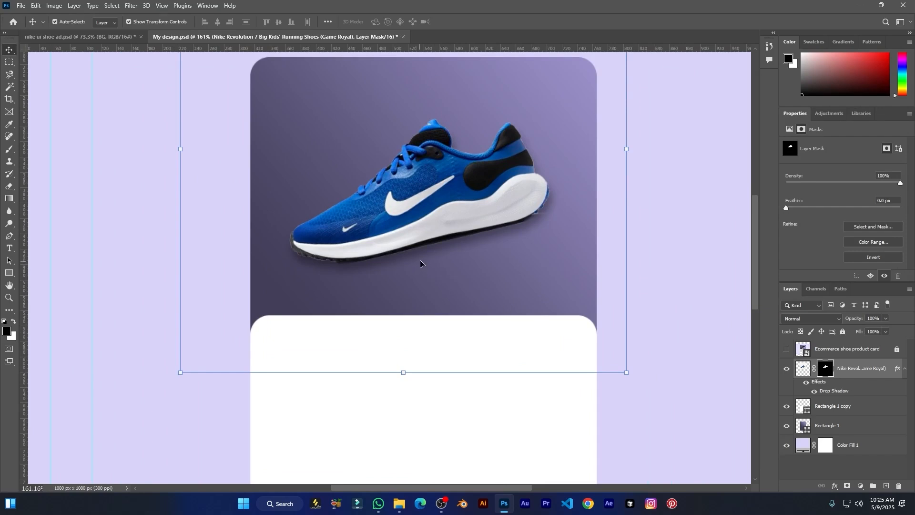
scroll(420, 260, down, 8)
click(569, 299)
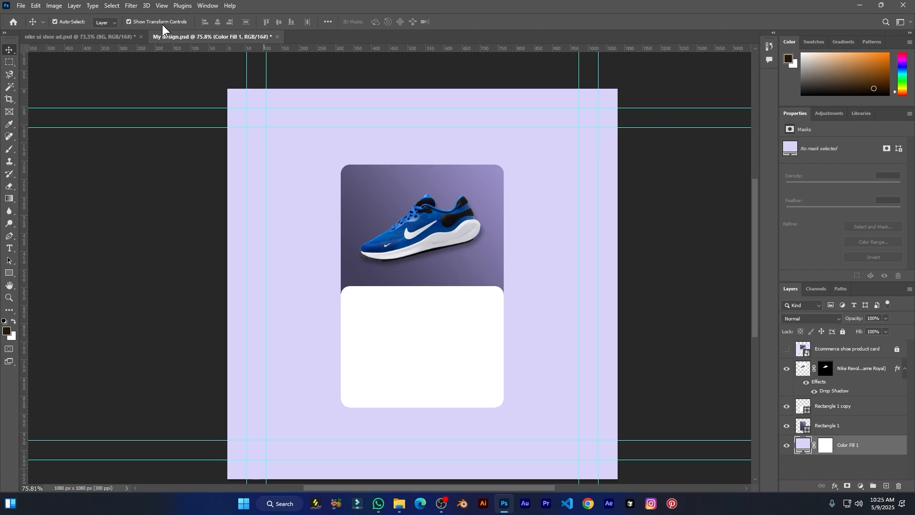
In the nike ui shoe ad document, save the file and copy the "Nike Running Shoe" title layer.
click(112, 36)
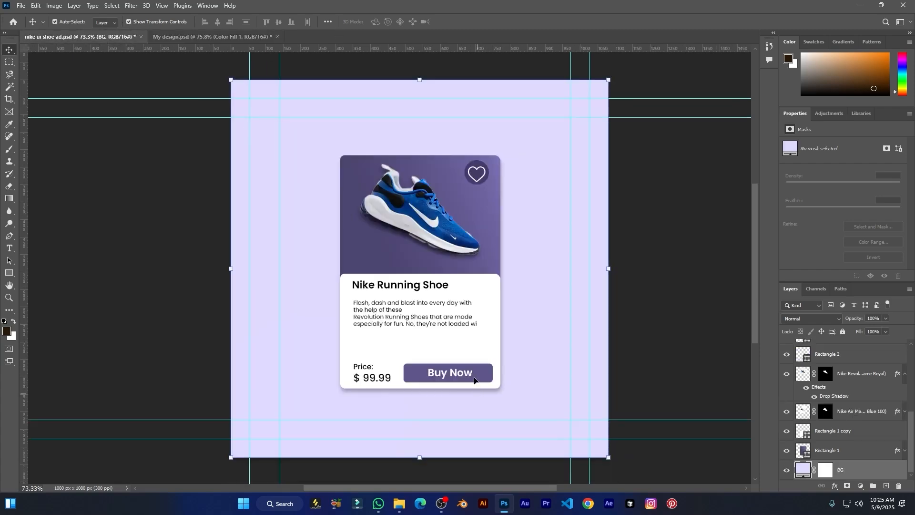
key(ctrl+s)
click(388, 288)
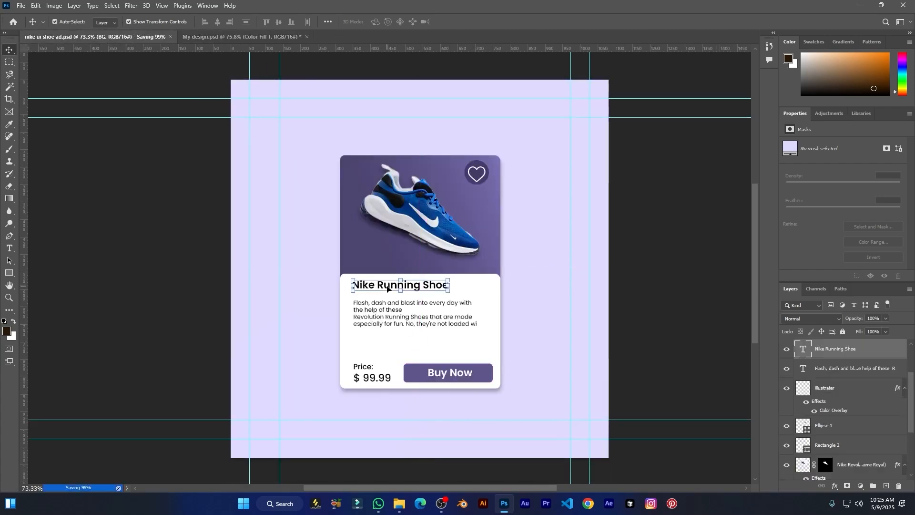
key(ctrl+c)
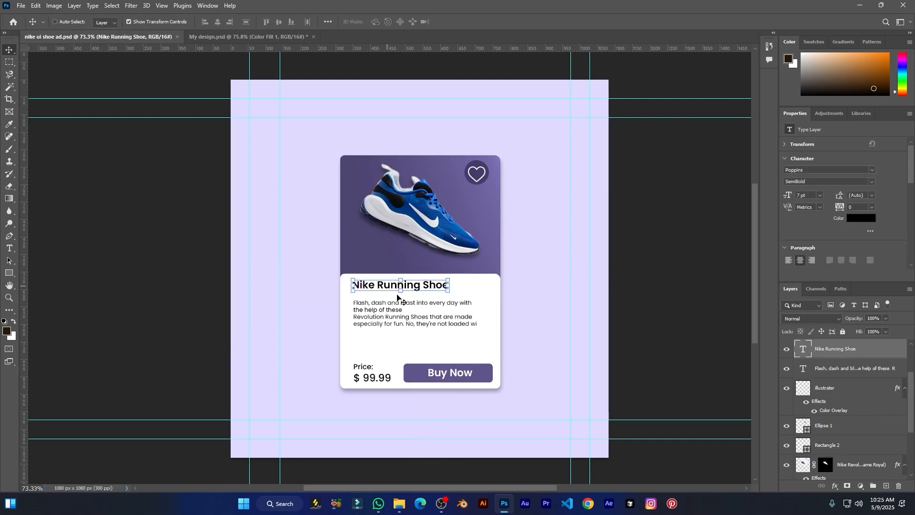
In My design, add the text "Nike Running Shoe" over the upper part of the white panel and size it at 11 pt.
click(222, 41)
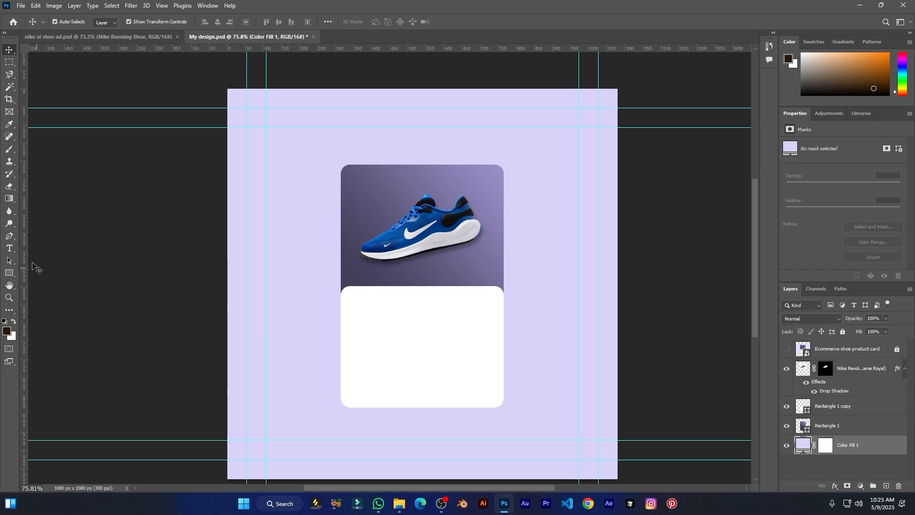
click(6, 249)
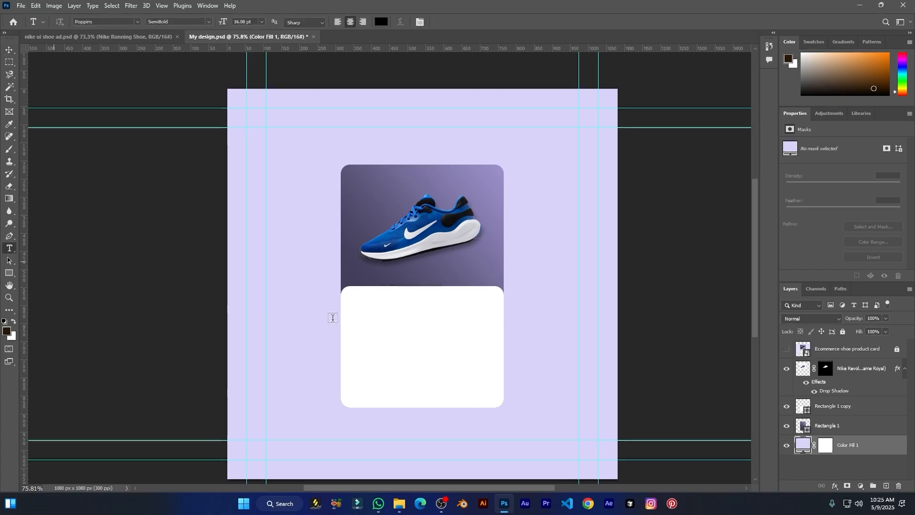
click(376, 301)
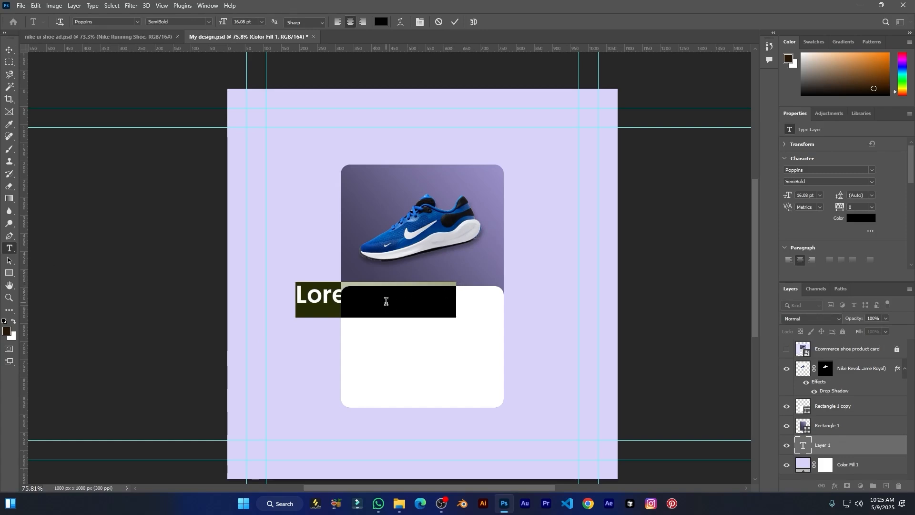
text(Nike Running Shoe)
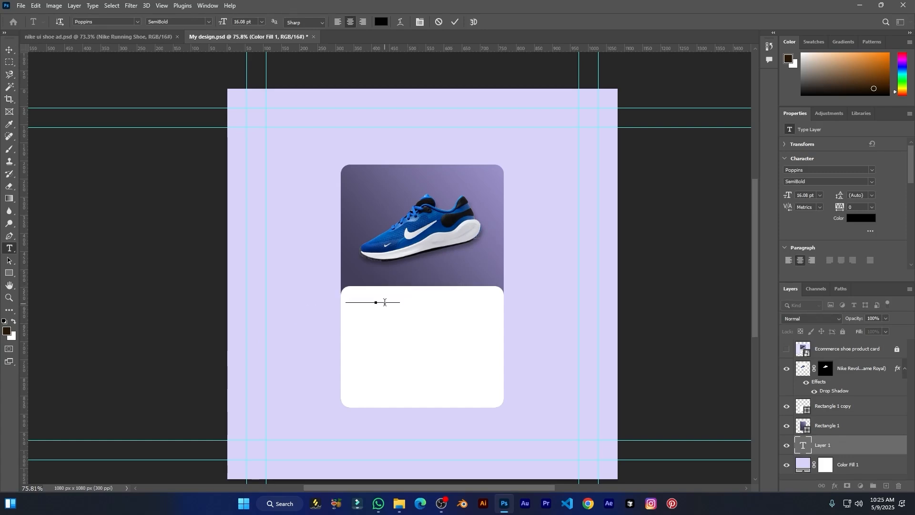
key(ctrl+a)
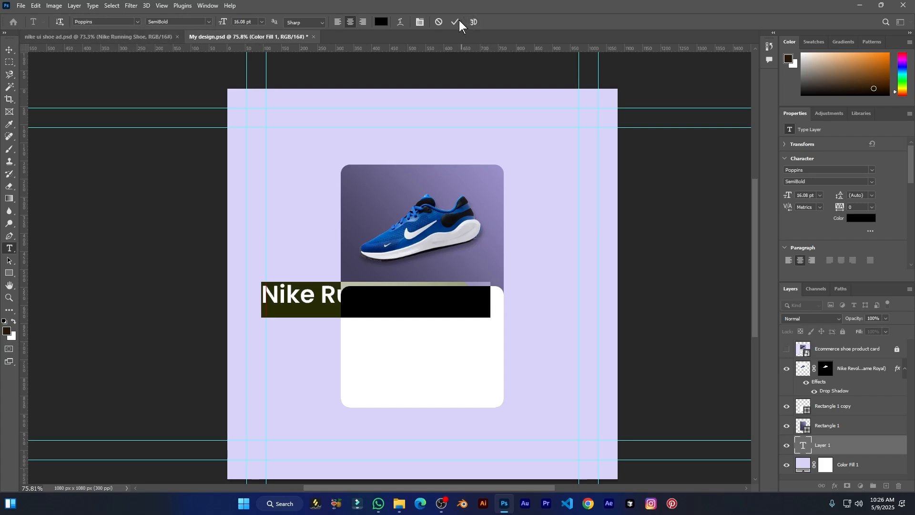
drag(223, 22, 218, 23)
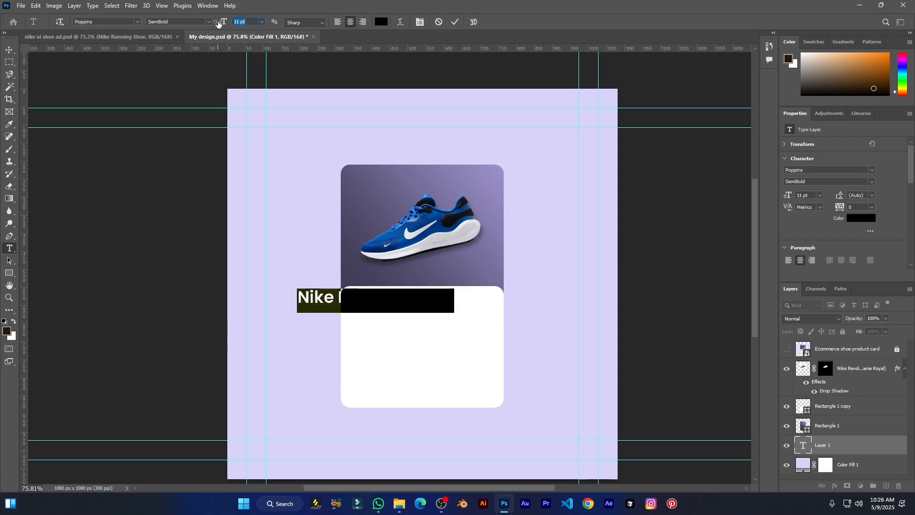
click(456, 22)
Move the title's text layer above the shoe layer and shift the title fully onto the white panel.
drag(852, 447, 848, 375)
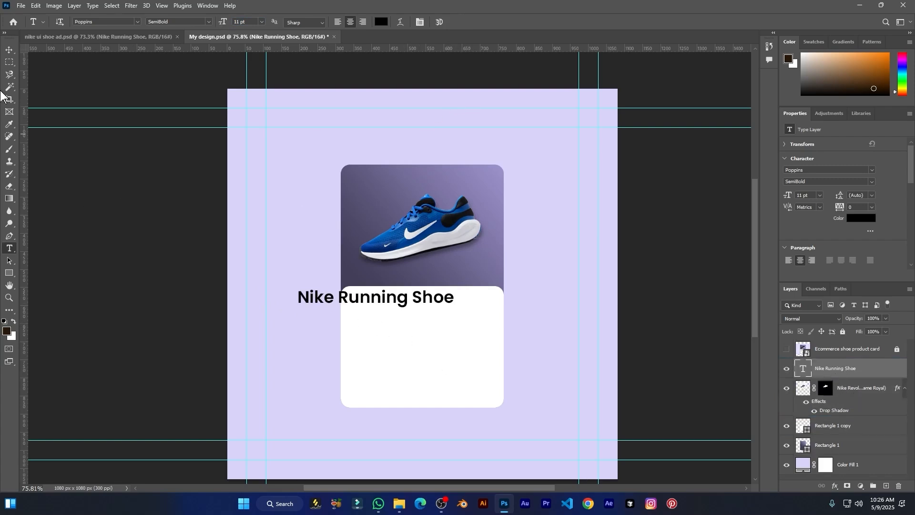
click(9, 50)
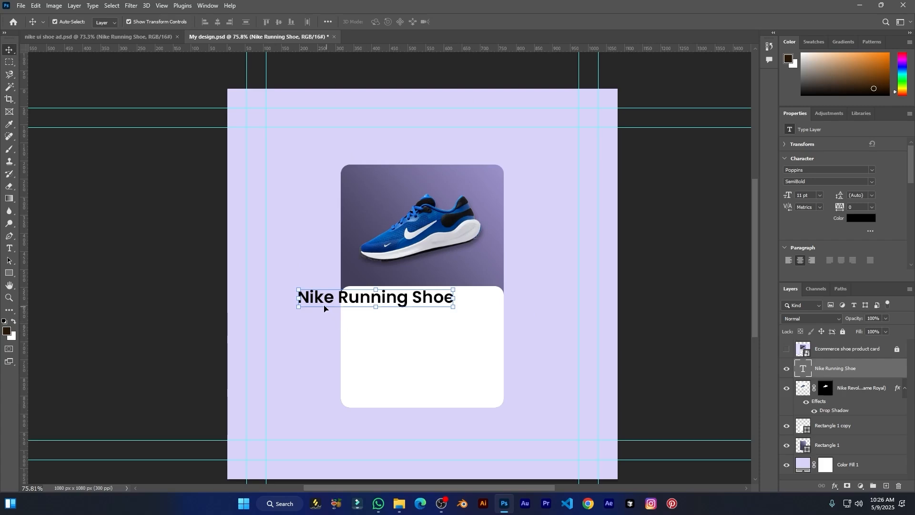
drag(324, 308, 374, 314)
Reduce the title's font size to 8 pt and align the title near the upper-left corner of the white panel.
double_click(383, 315)
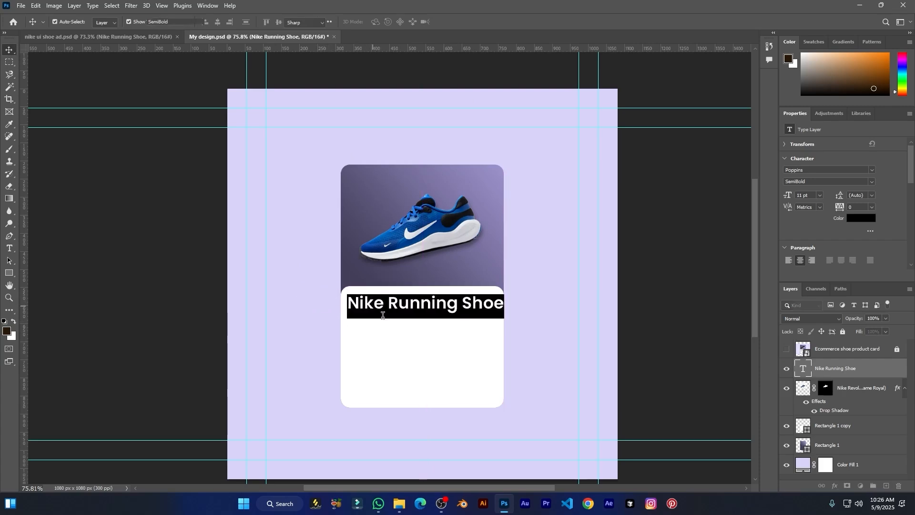
click(234, 19)
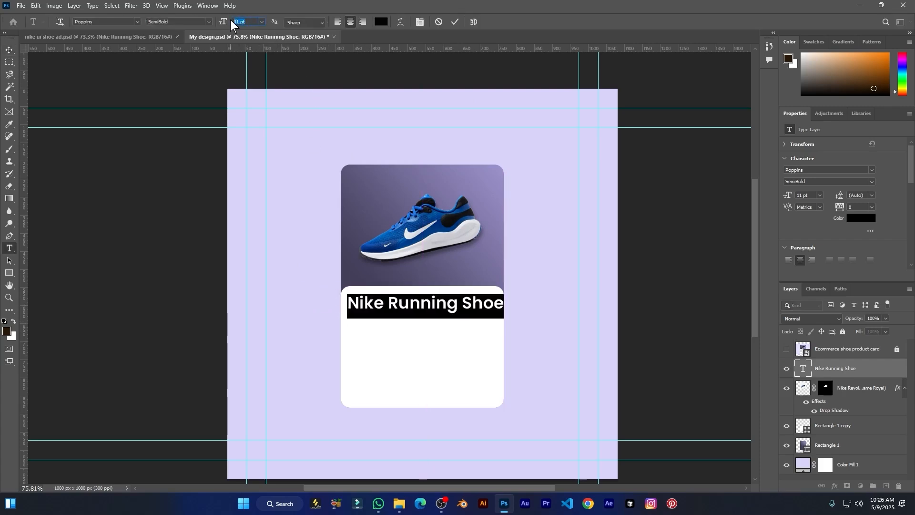
text(7)
key(Return)
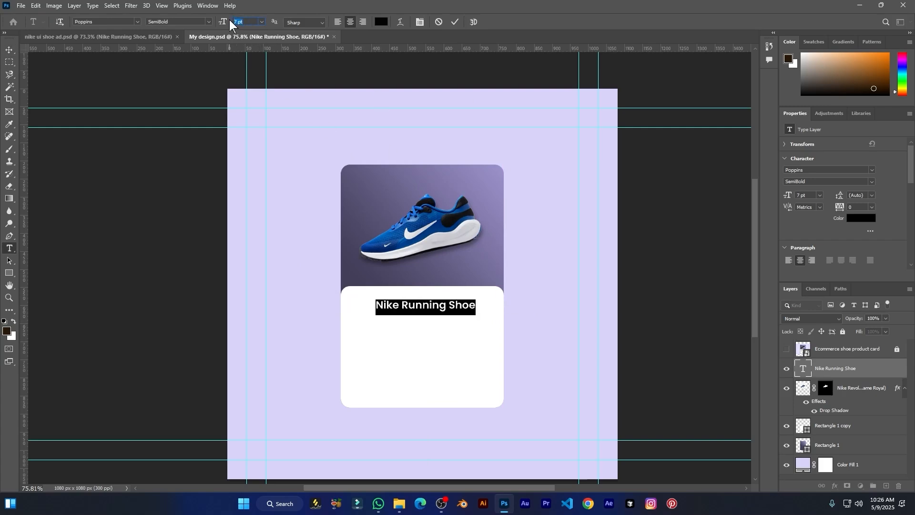
text(8)
key(Return)
click(456, 23)
key(v)
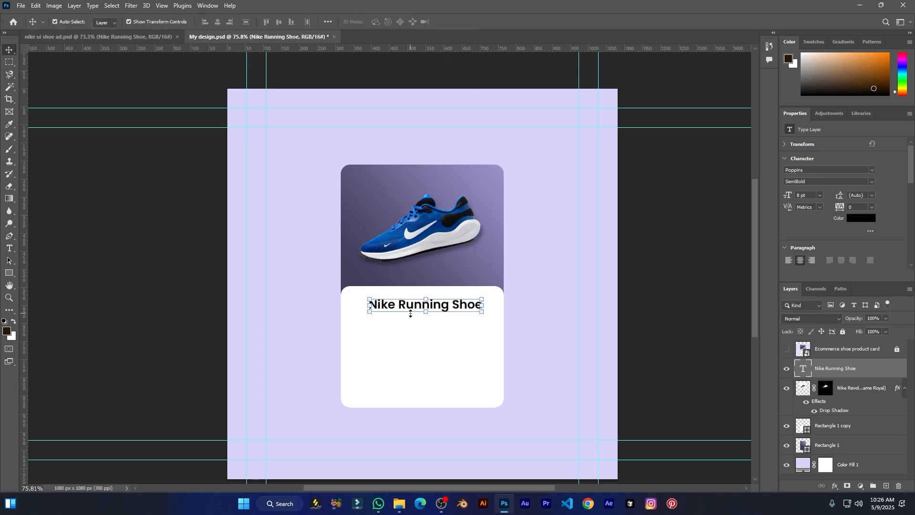
drag(400, 310, 392, 302)
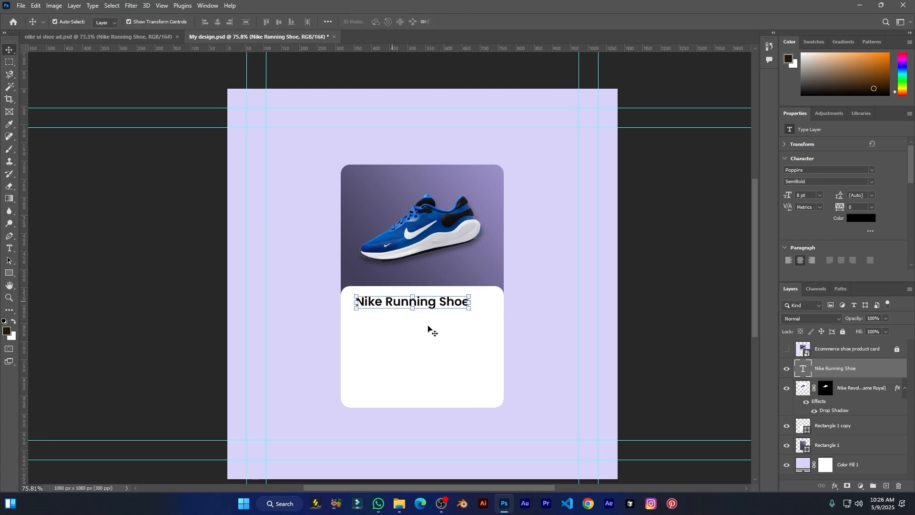
Bring the description paragraph from the nike ui shoe ad document into My design and place it below the title.
click(76, 37)
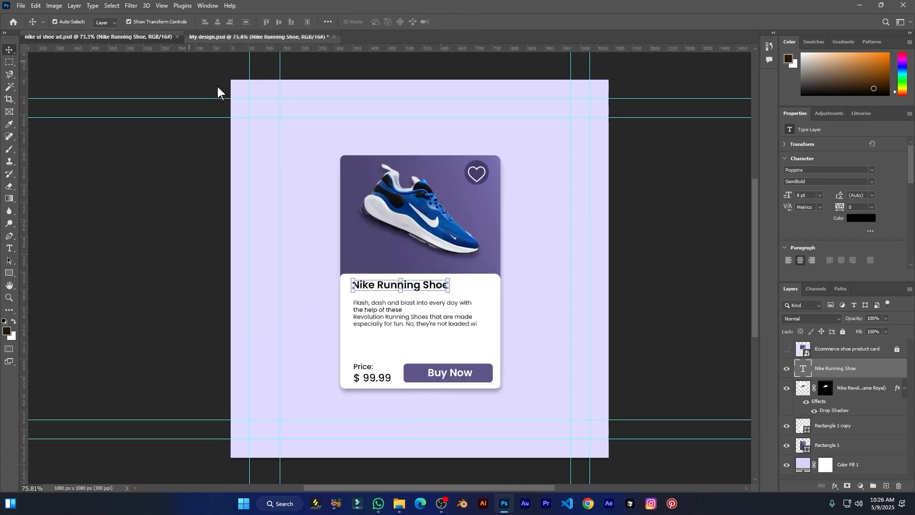
click(399, 316)
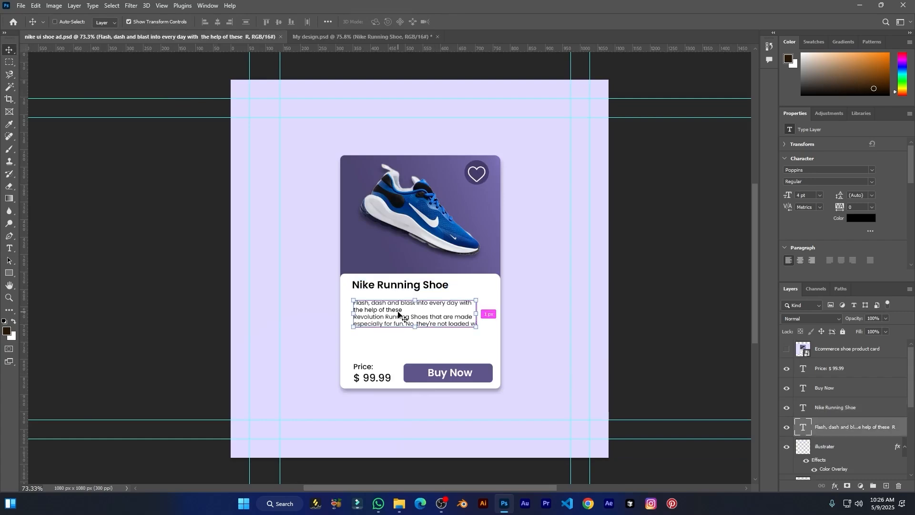
drag(398, 314, 409, 319)
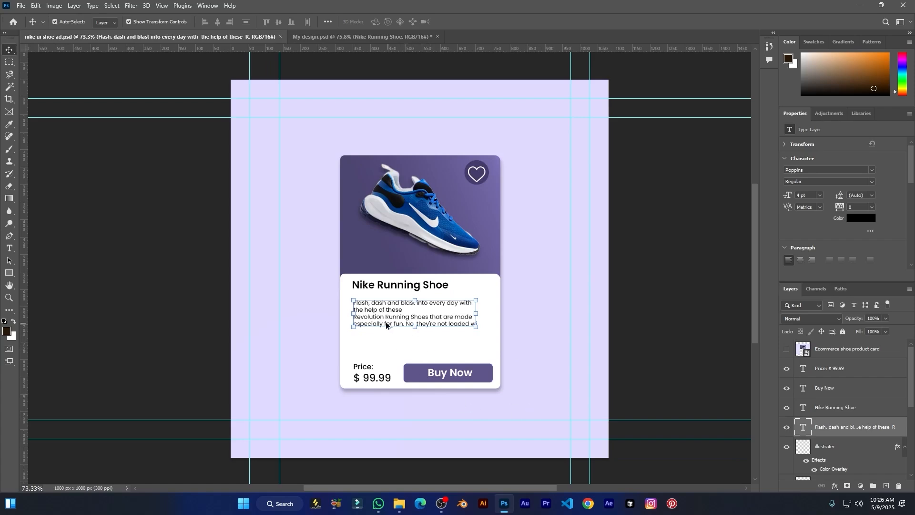
drag(377, 318, 395, 341)
scroll(361, 198, down, 1)
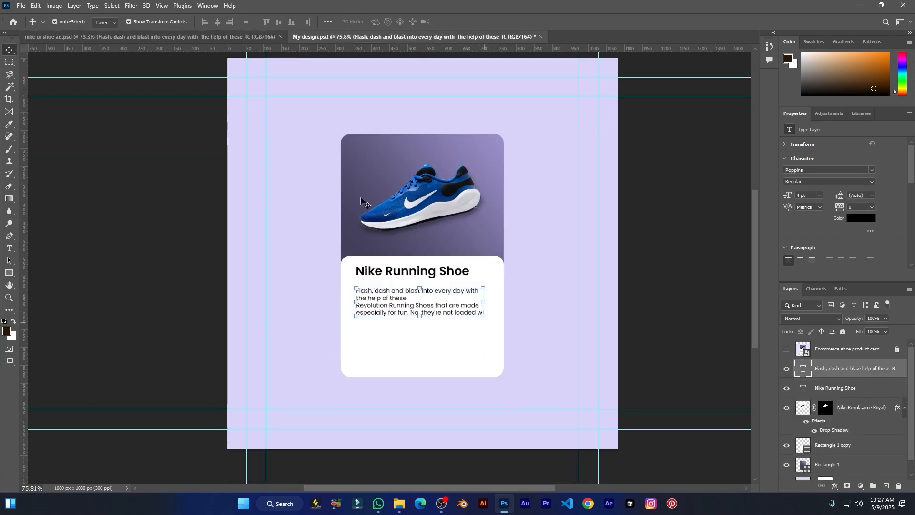
click(198, 37)
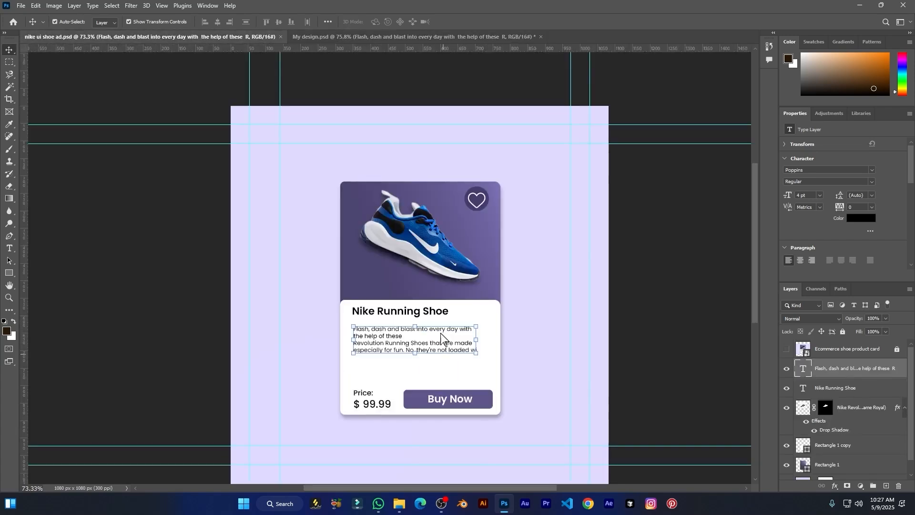
click(385, 38)
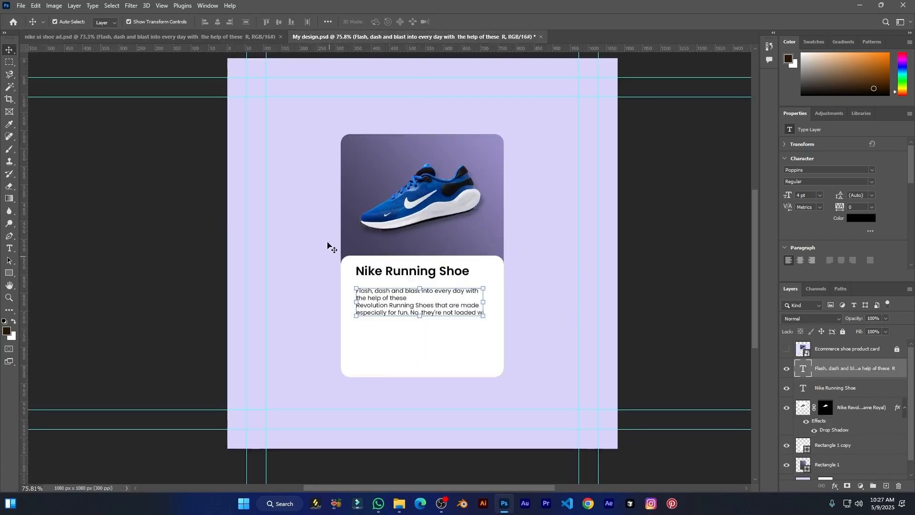
Draw a rounded button rectangle, show the reference card layer, and fit the rectangle over its Add to cart button at 226 x 49 px.
click(9, 273)
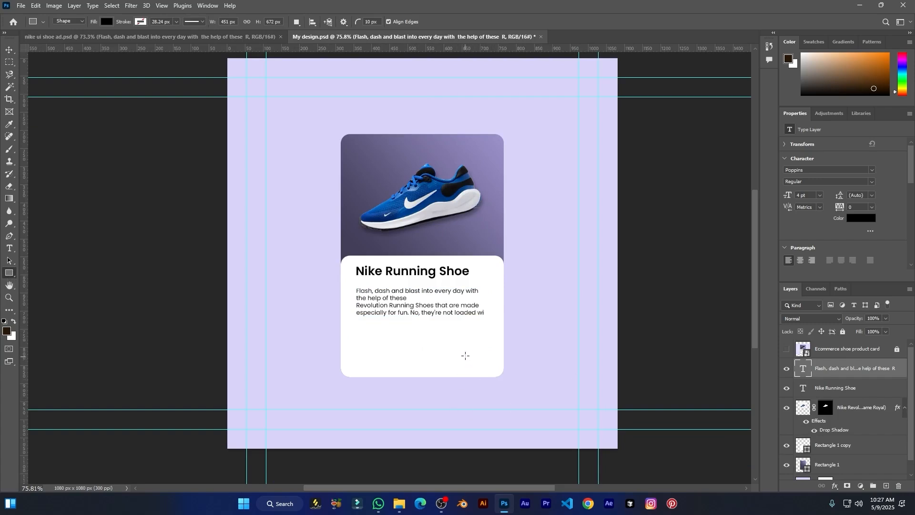
drag(438, 349, 499, 366)
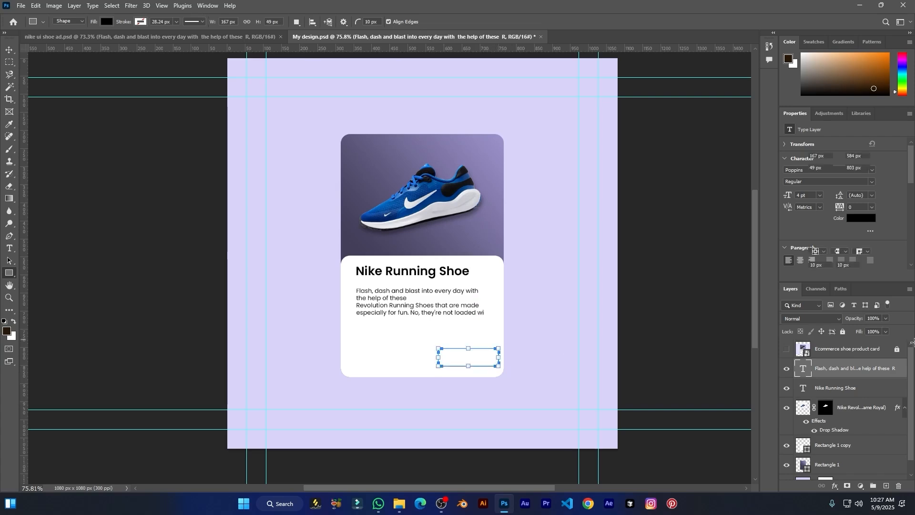
click(787, 349)
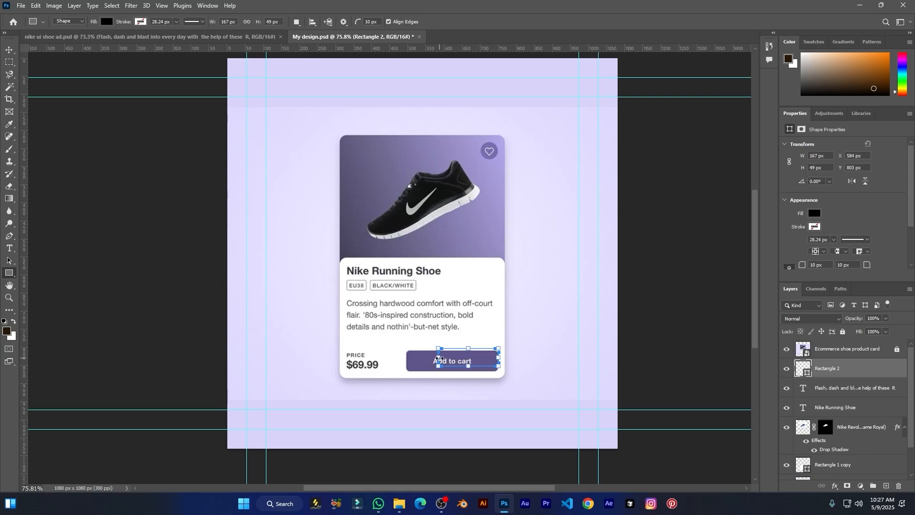
drag(439, 358, 497, 362)
drag(409, 362, 413, 361)
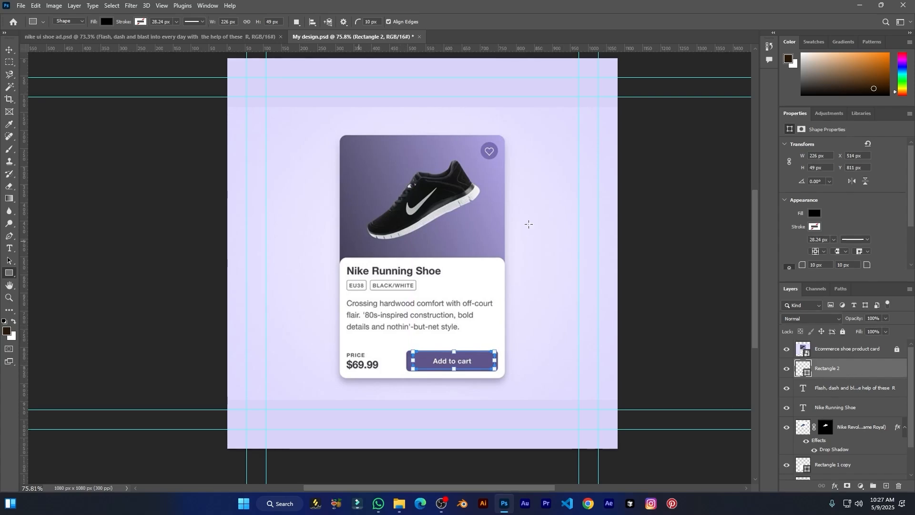
Fill the button rectangle with purple 5f568b sampled from the reference Add to cart button, and hide the reference card layer.
click(815, 214)
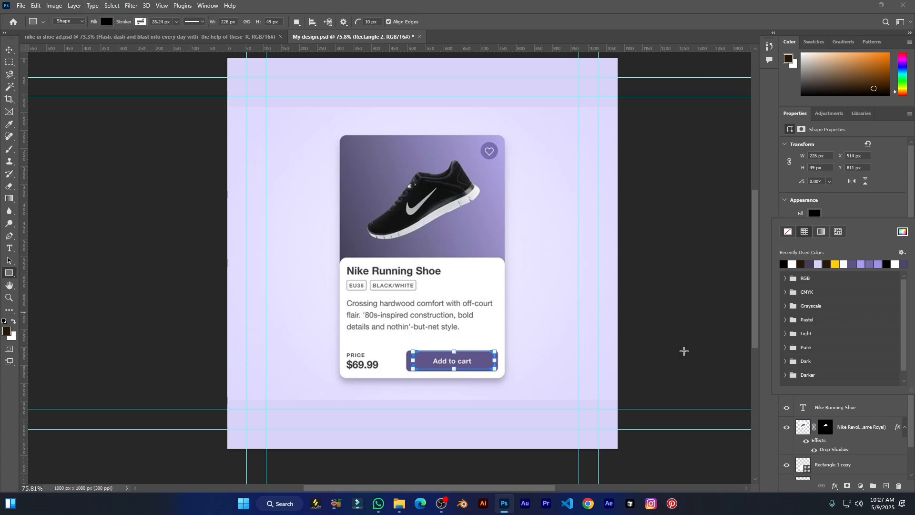
click(901, 232)
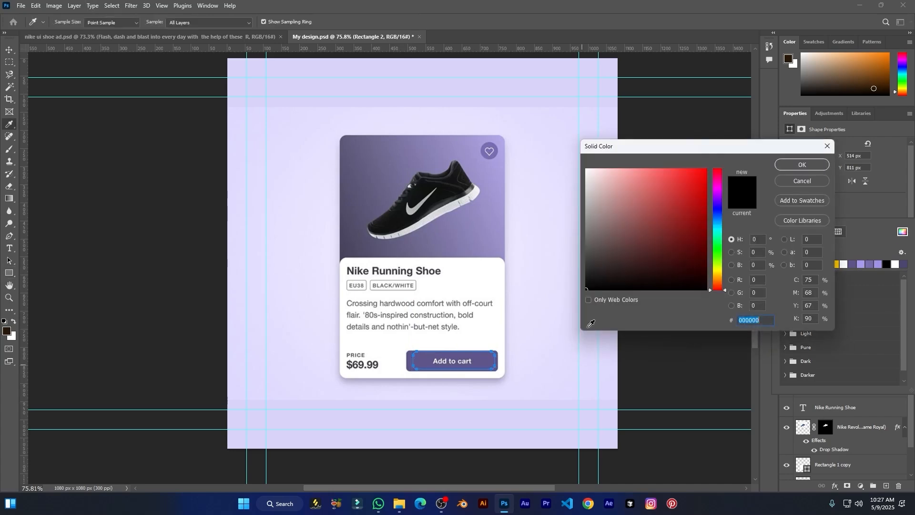
click(422, 359)
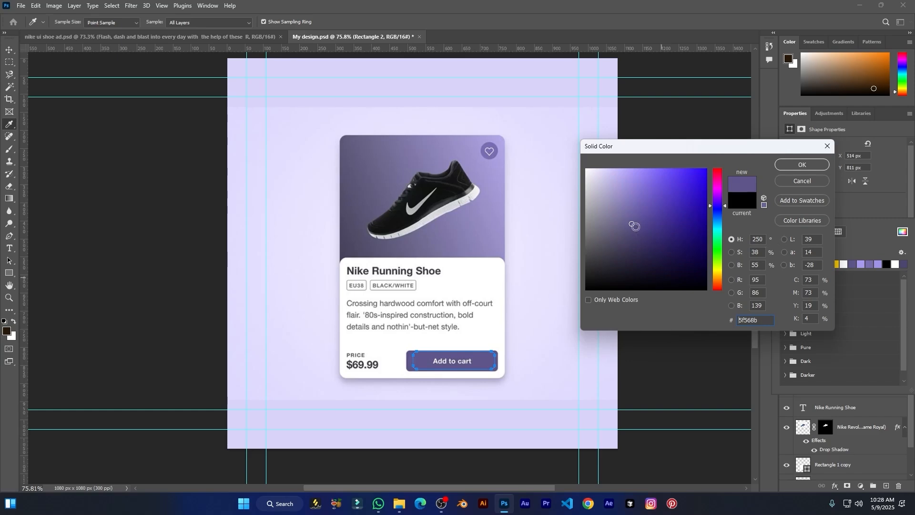
click(802, 164)
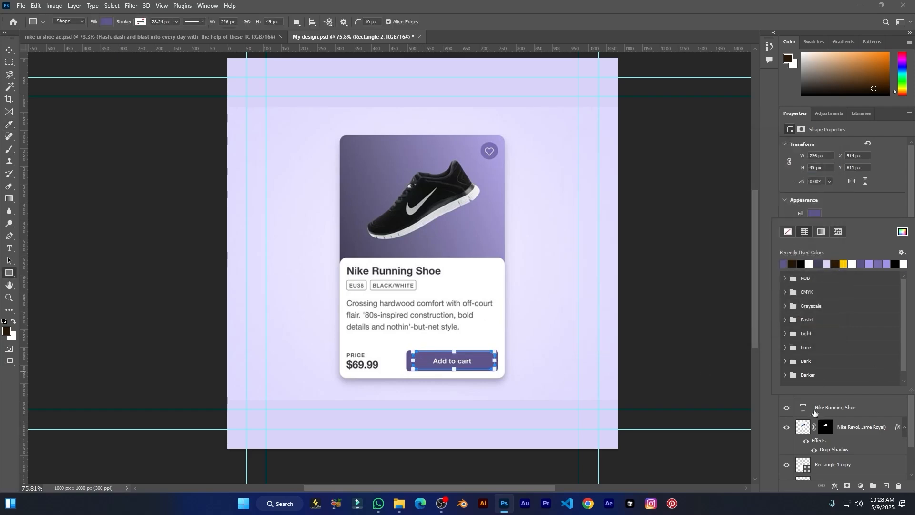
click(785, 200)
click(787, 350)
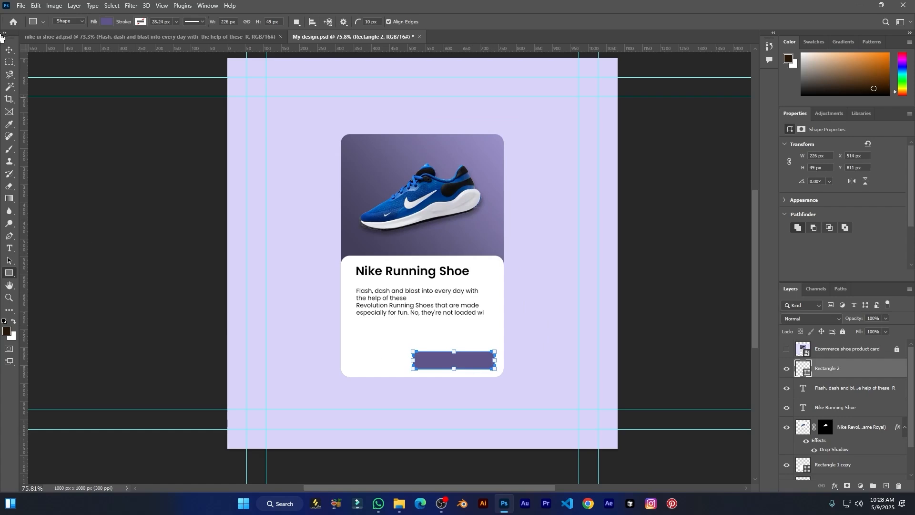
Duplicate the title onto the button, place the copy's layer above the button rectangle, and change its text to "Buy Now".
click(9, 50)
click(418, 279)
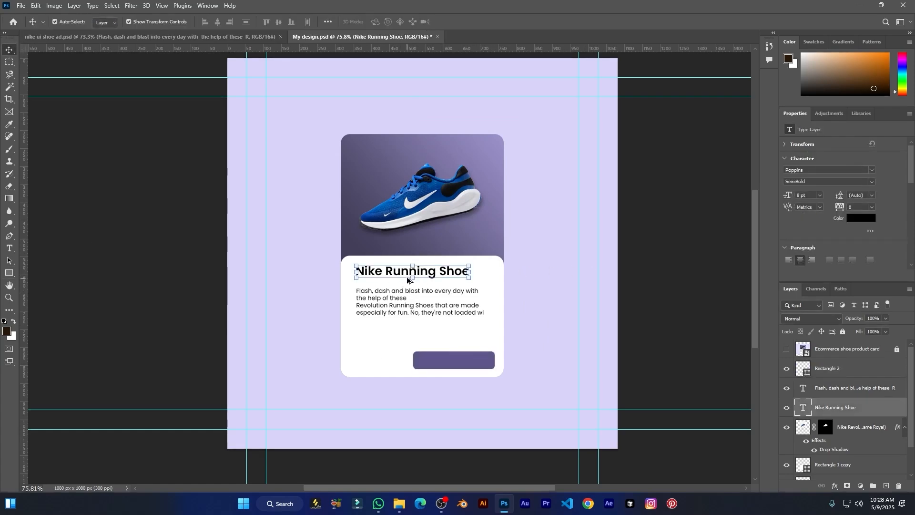
drag(407, 280, 445, 364)
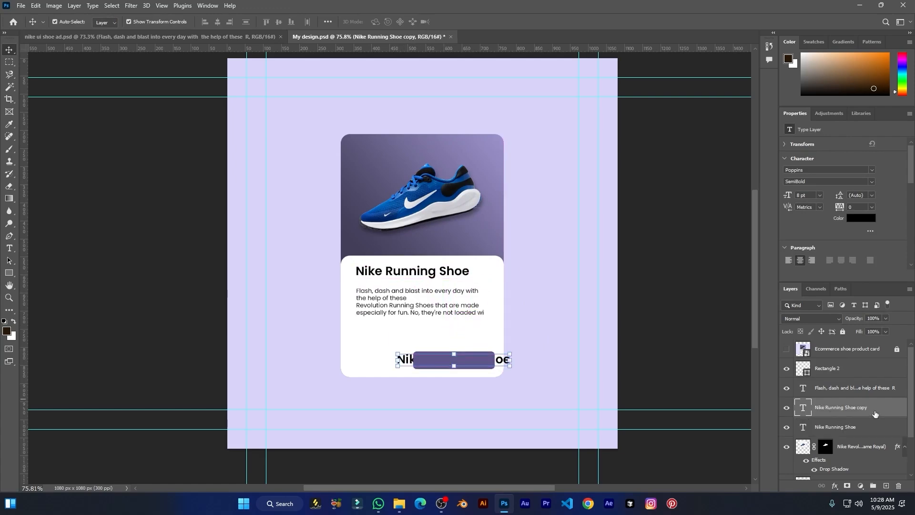
drag(875, 415, 866, 363)
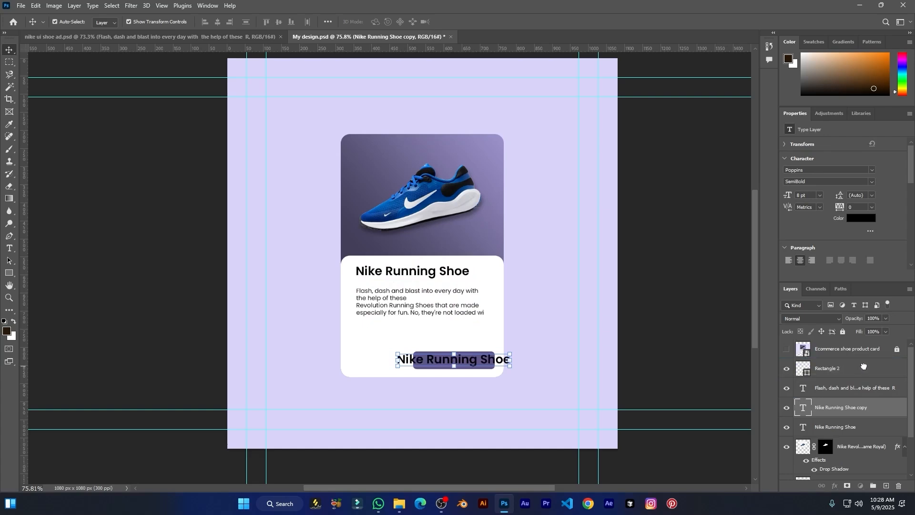
double_click(432, 364)
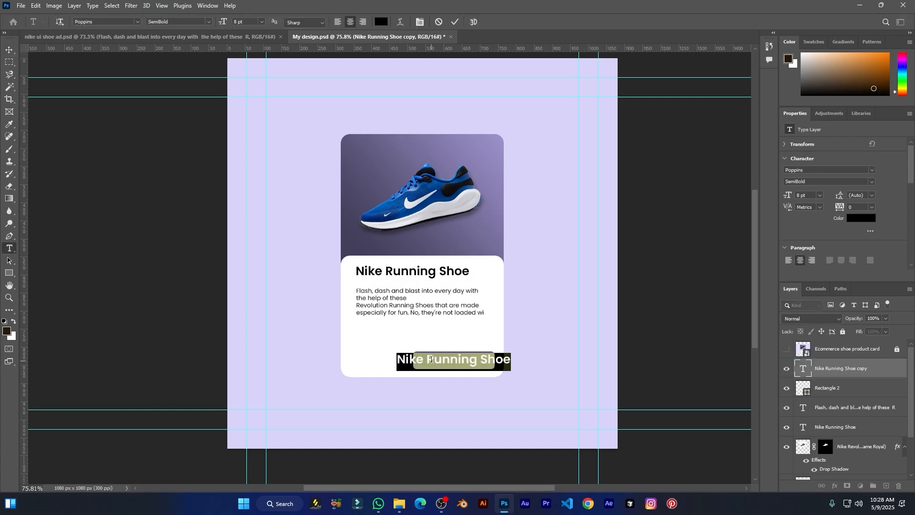
text(Buy Now)
Set the Buy Now text colour to white (ffffff), commit the text and deselect it.
key(ctrl+a)
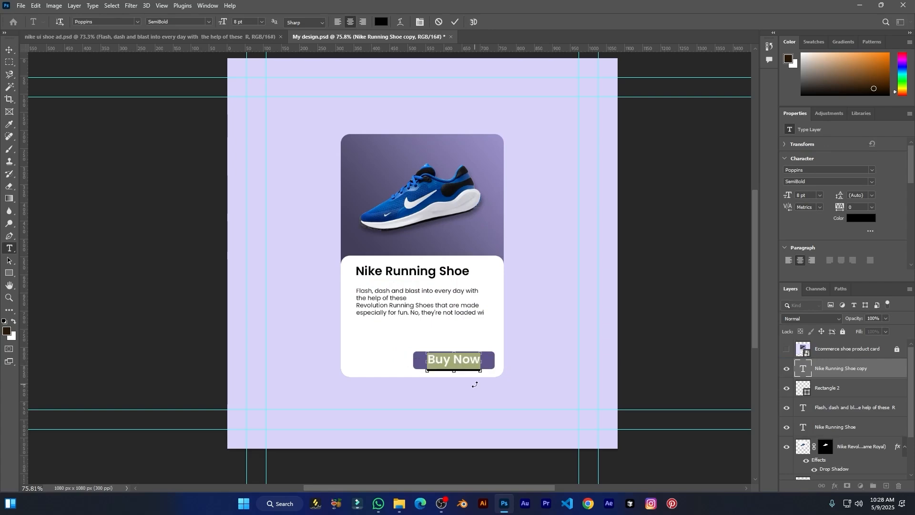
click(381, 22)
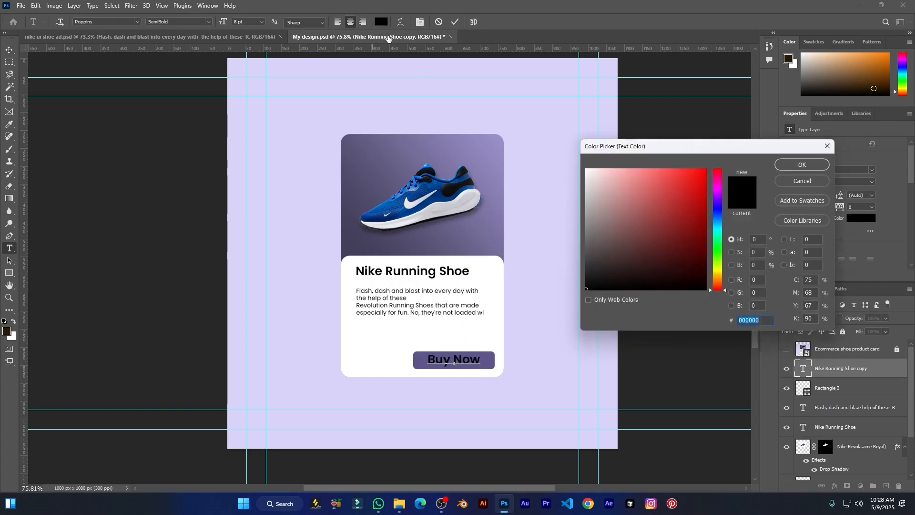
text(ffffff)
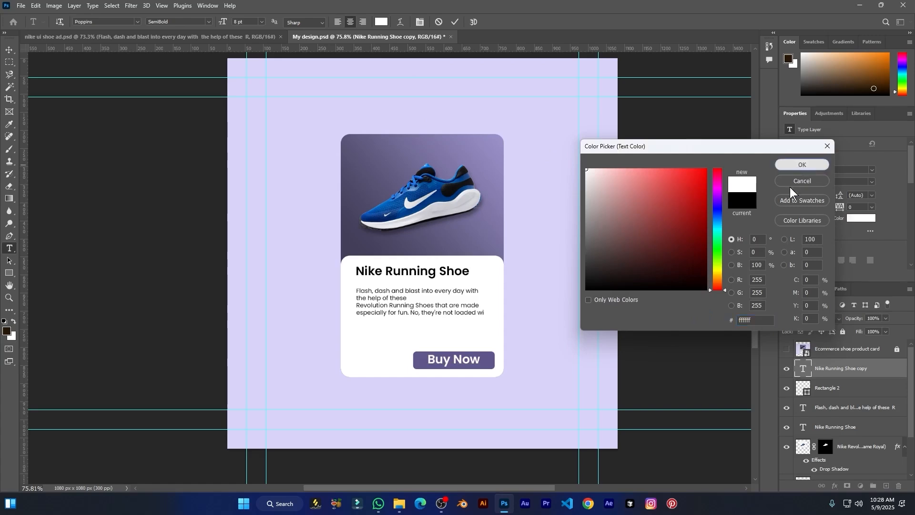
click(802, 165)
click(454, 22)
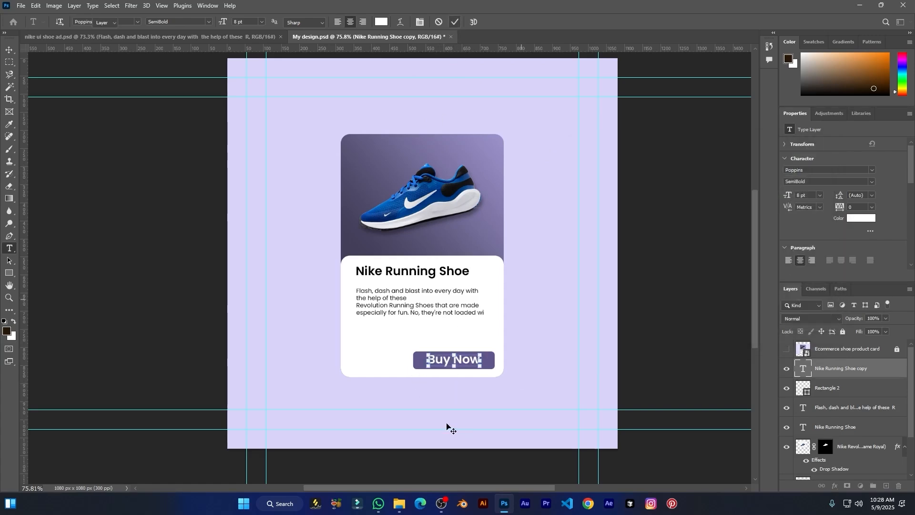
key(v)
click(382, 364)
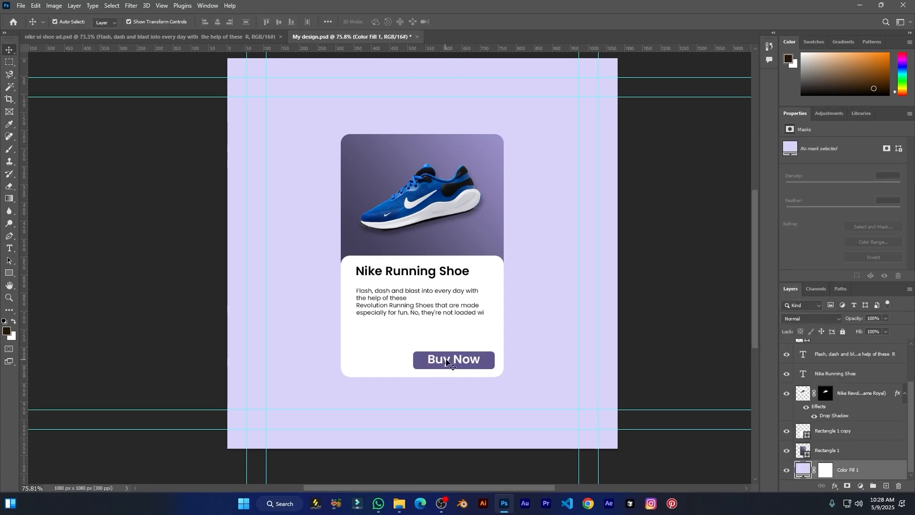
Duplicate the Buy Now text beside the button and change the copy to "Price: $99.99" on two lines in black.
drag(443, 362, 368, 361)
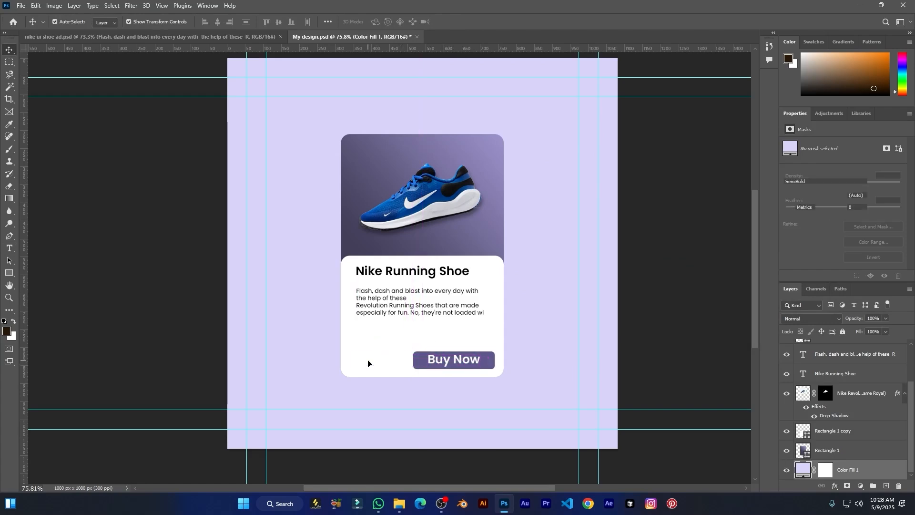
double_click(369, 361)
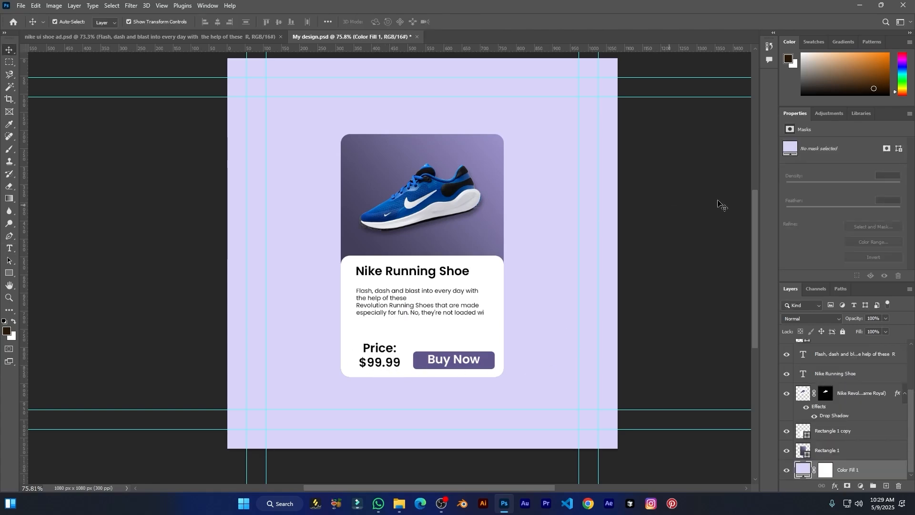
scroll(591, 292, up, 1)
Compare with the nike ui shoe ad document and copy the blue shoe's Drop Shadow effect onto My design's card rectangle.
click(143, 37)
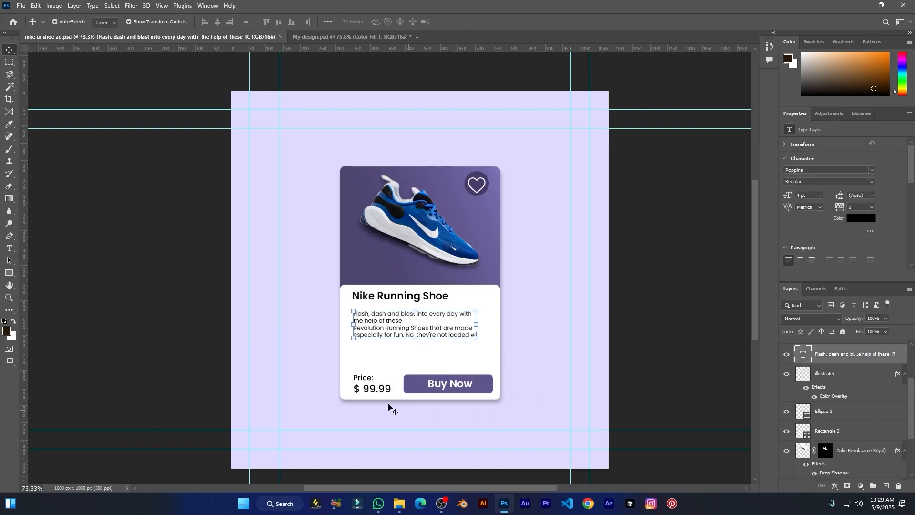
click(397, 38)
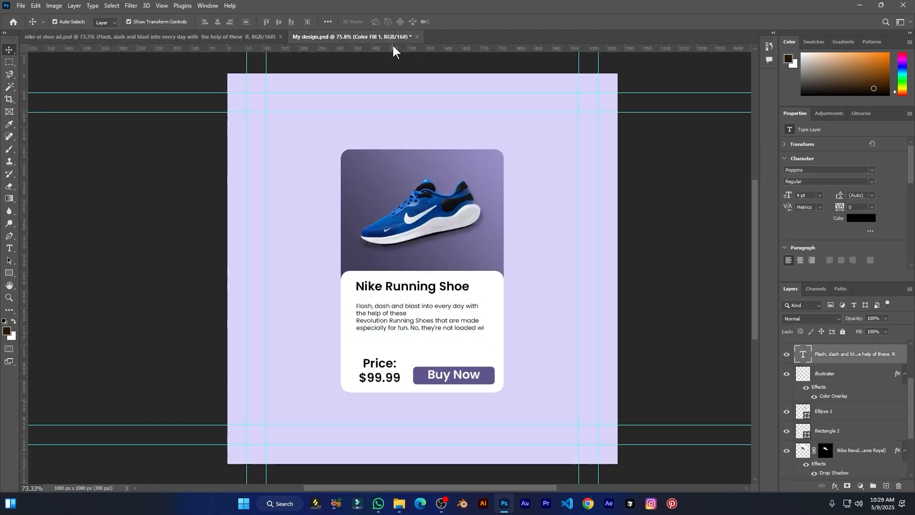
click(492, 166)
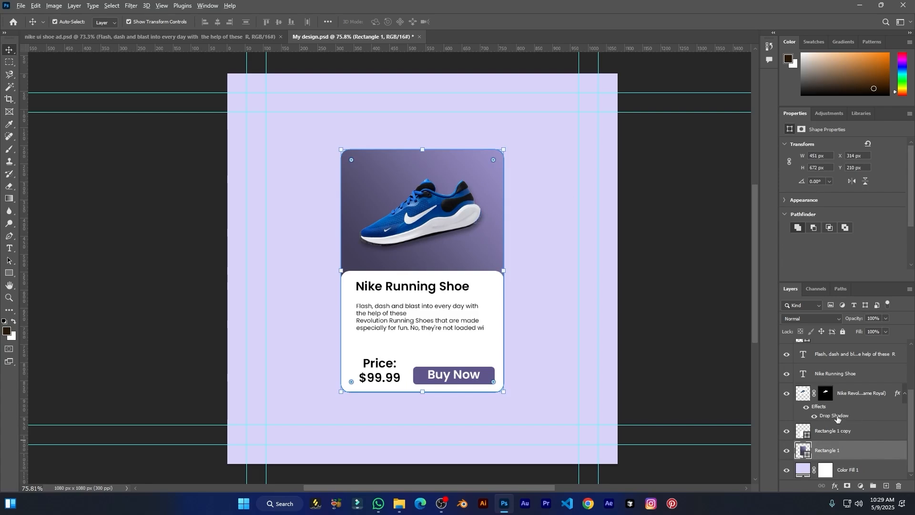
drag(837, 418, 836, 459)
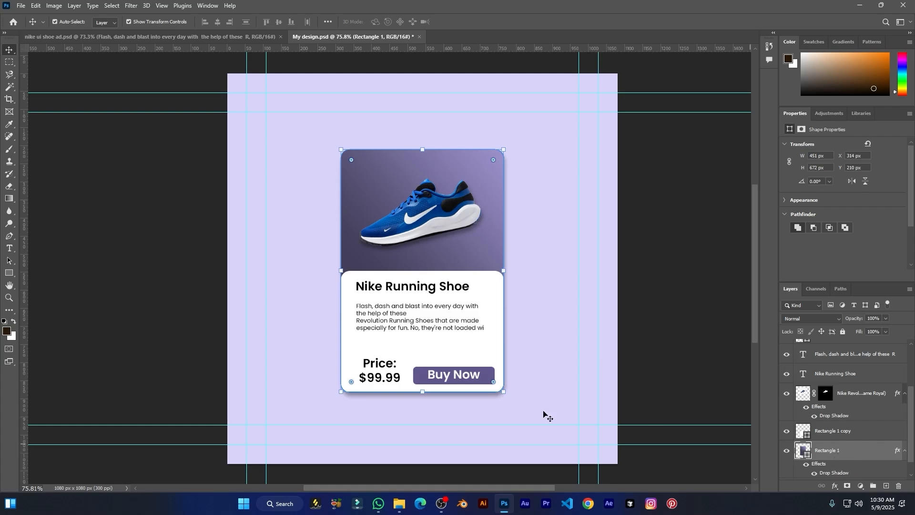
scroll(544, 414, down, 2)
click(541, 293)
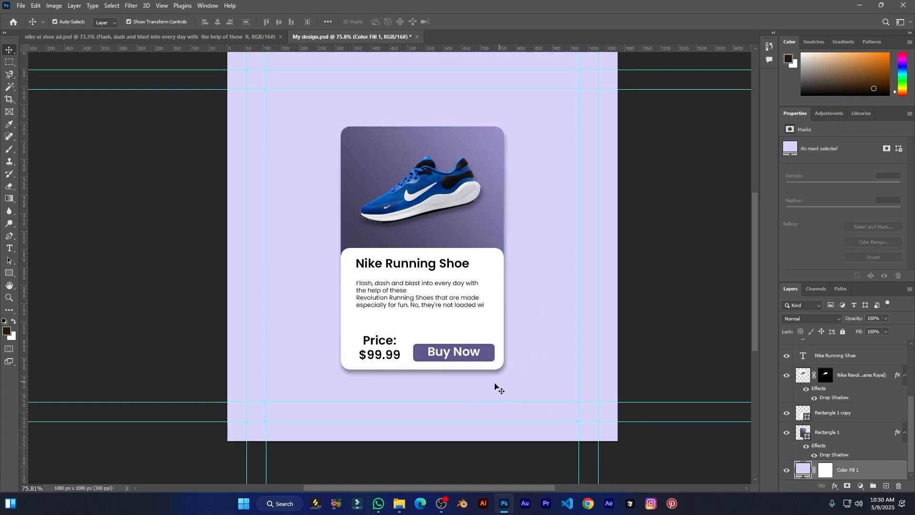
scroll(484, 391, up, 1)
Place the Nike Air Max 270 image from the new project folder and move its layer between the Buy Now text and button rectangle.
click(399, 503)
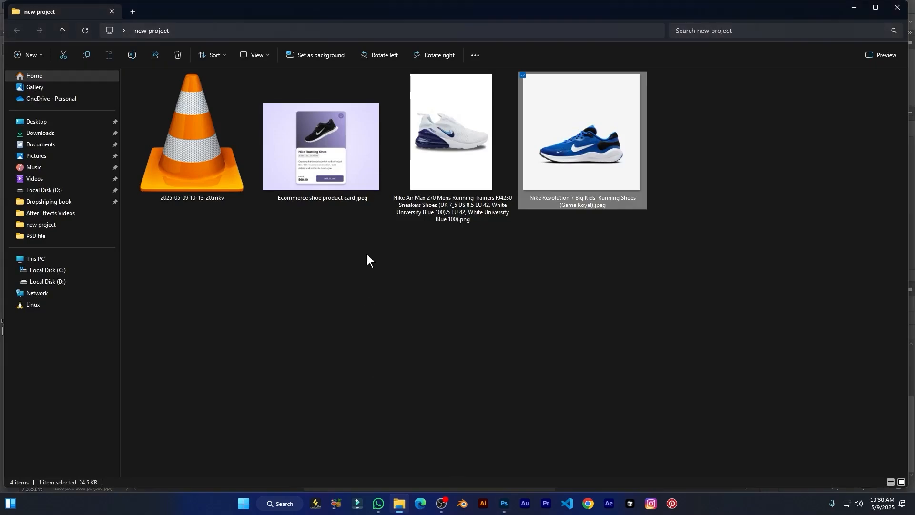
drag(452, 140, 421, 233)
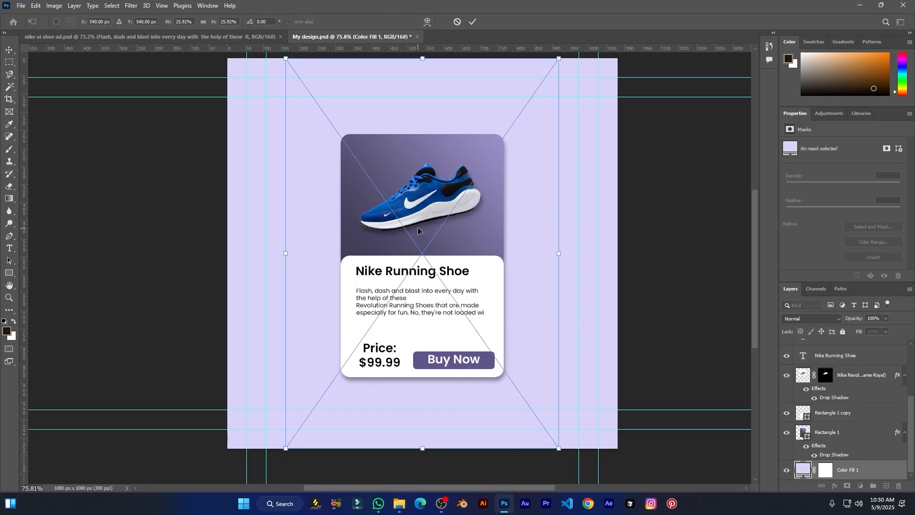
drag(846, 476, 849, 366)
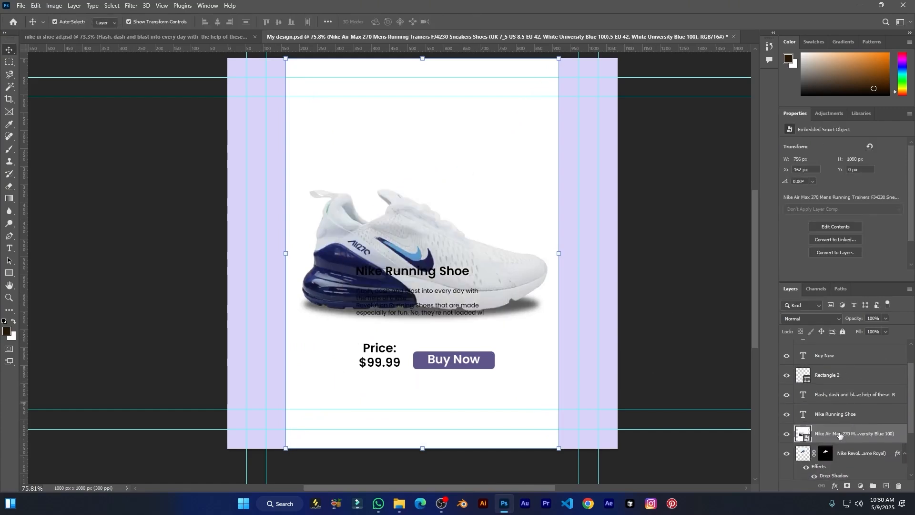
drag(847, 441, 834, 372)
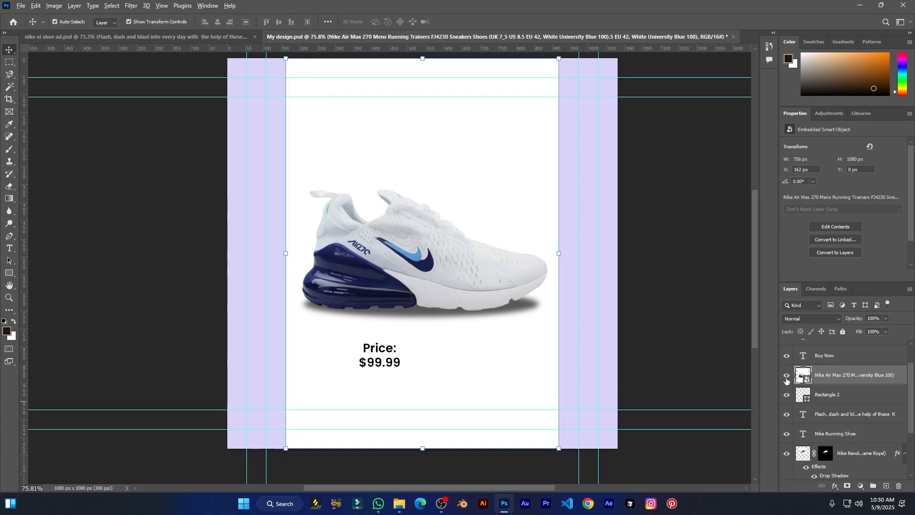
Isolate the Air Max layer, convert it to layers retaining transforms, remove its background, and show all other layers again.
alt+click(786, 379)
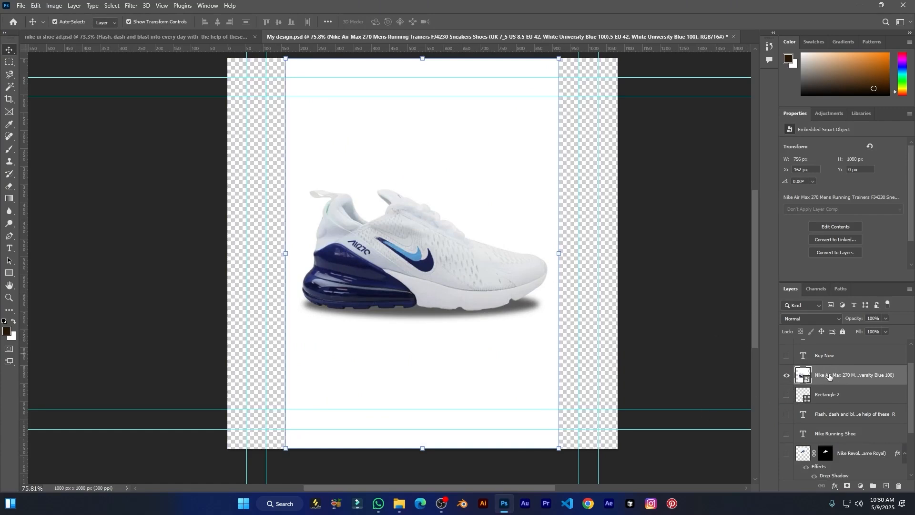
click(837, 252)
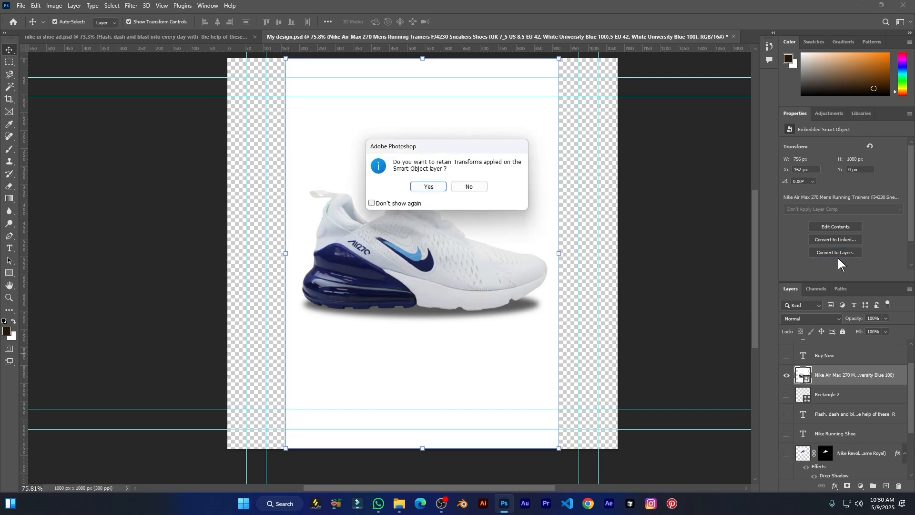
click(428, 187)
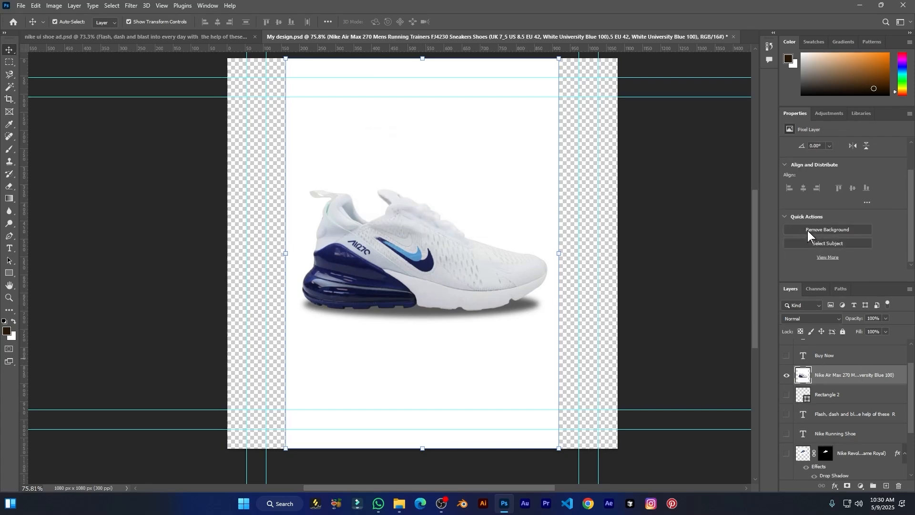
click(832, 231)
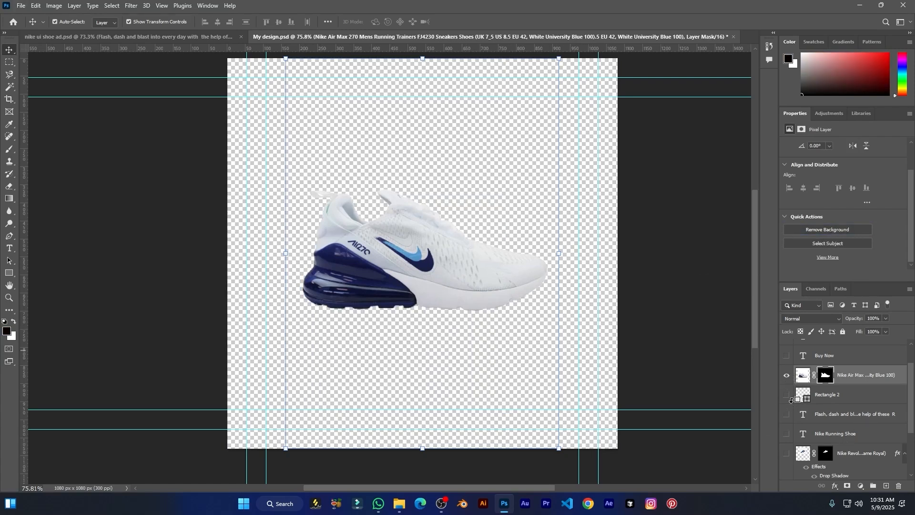
alt+click(786, 378)
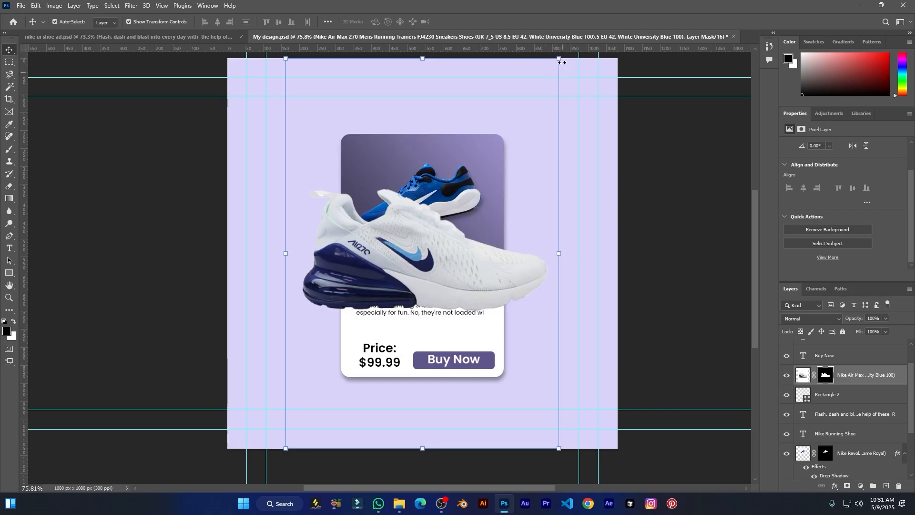
Scale the Air Max shoe to 52.25% over the card's blue shoe and move its layer above the price text.
drag(560, 60, 428, 245)
drag(342, 374, 412, 225)
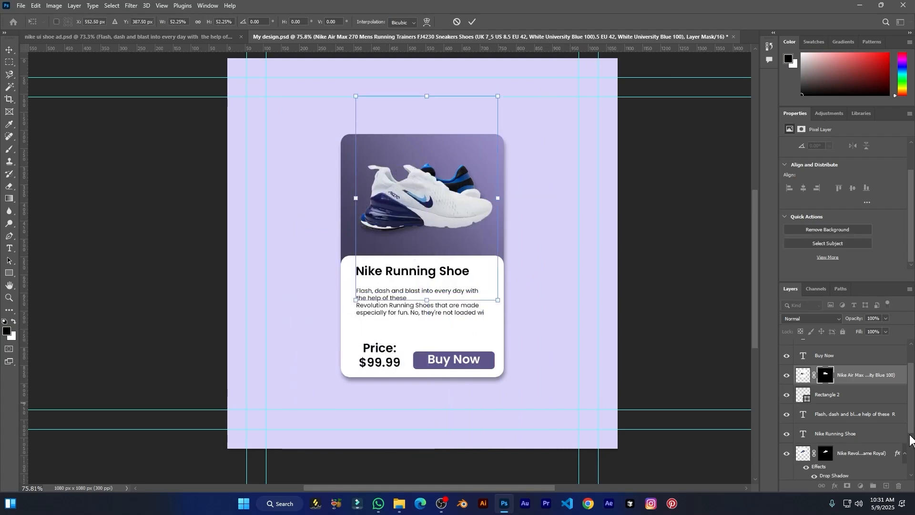
scroll(883, 397, up, 2)
drag(871, 411, 816, 371)
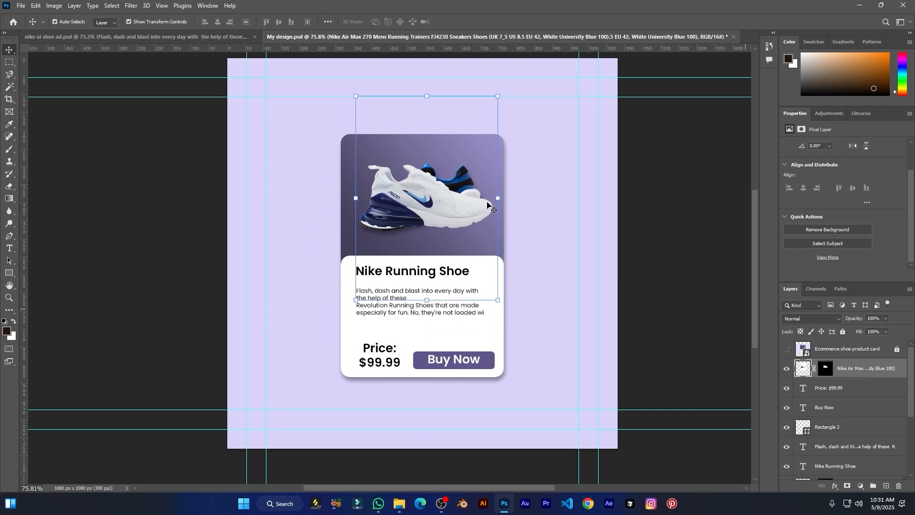
Rotate the Air Max shoe 17.80° clockwise and shift it slightly to centre it on the card's purple area.
drag(497, 117, 524, 133)
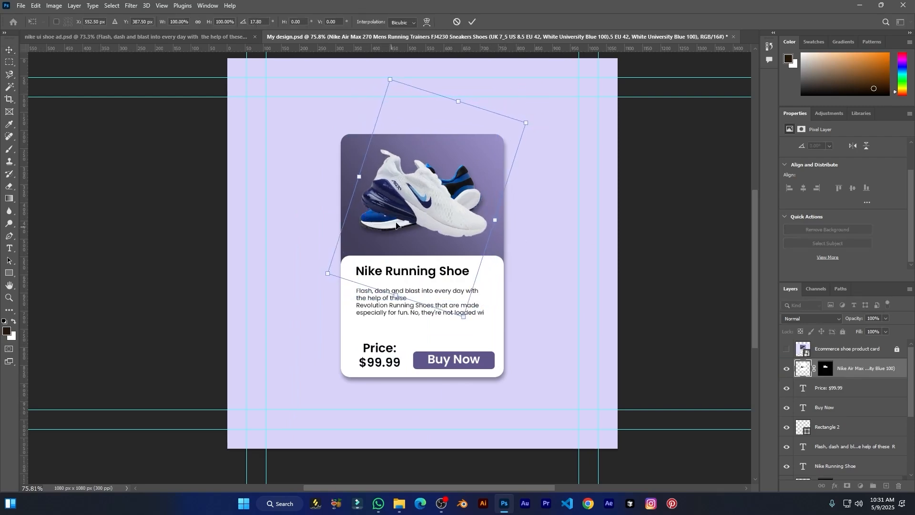
drag(406, 207, 412, 207)
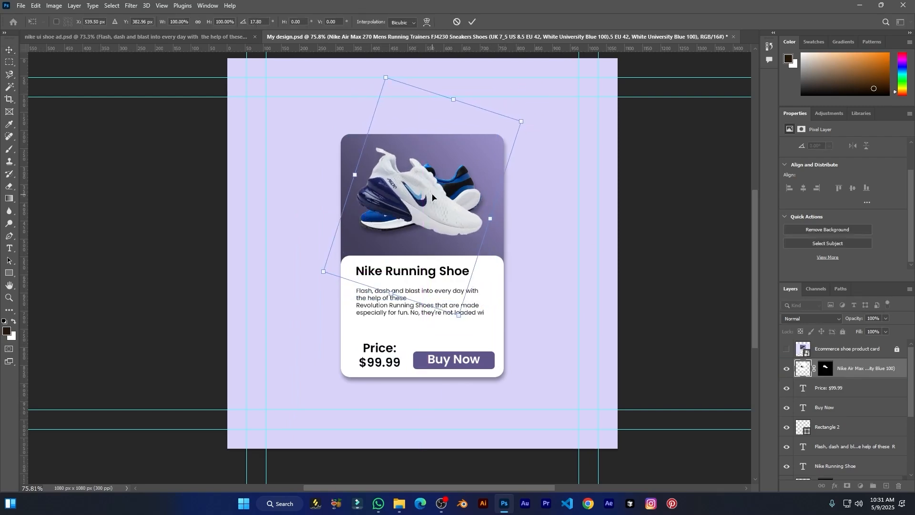
click(472, 22)
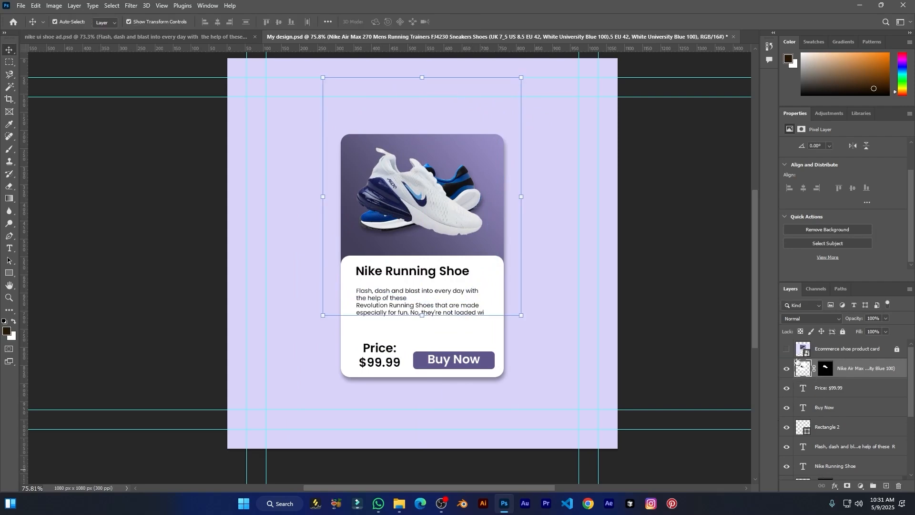
Move the blue Nike Revolution shoe layer directly below the Air Max layer and hide it.
scroll(837, 470, down, 2)
drag(851, 448, 845, 344)
scroll(852, 379, up, 2)
click(787, 388)
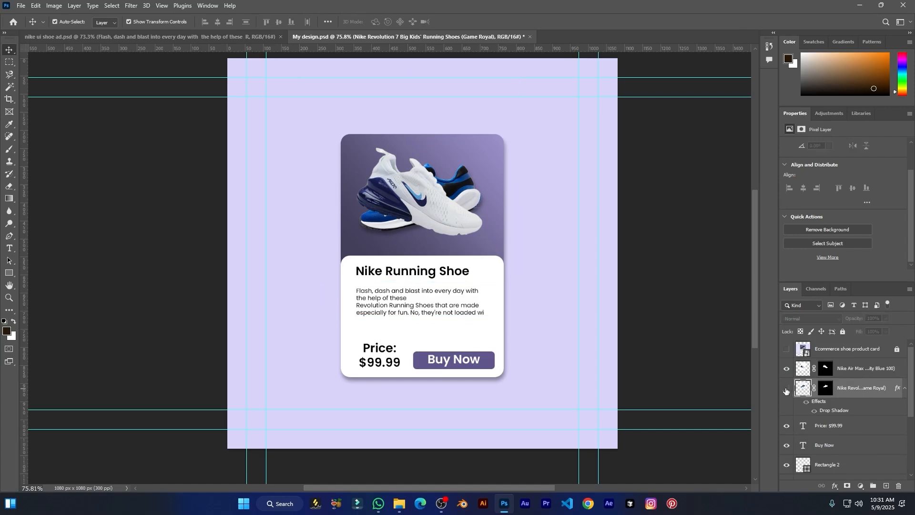
Copy the Drop Shadow effect from the Nike Revolution layer onto the Air Max layer.
scroll(457, 218, up, 2)
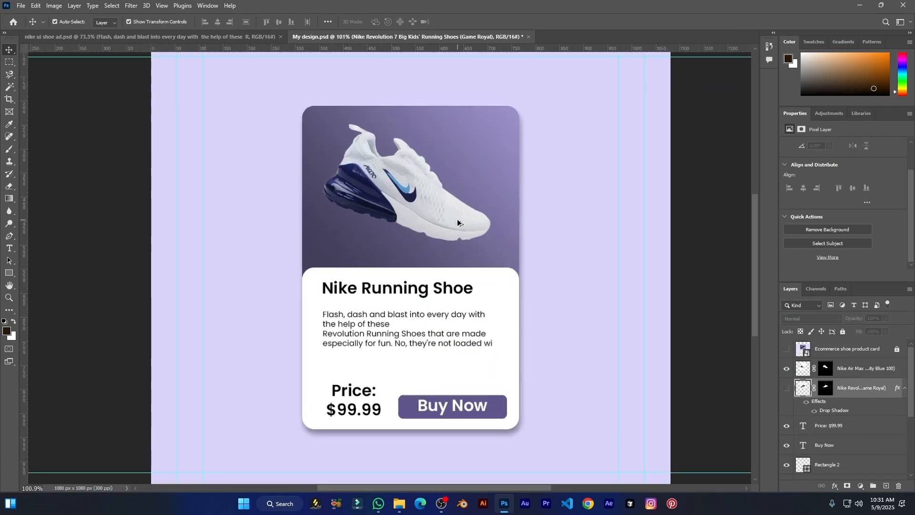
scroll(456, 219, up, 2)
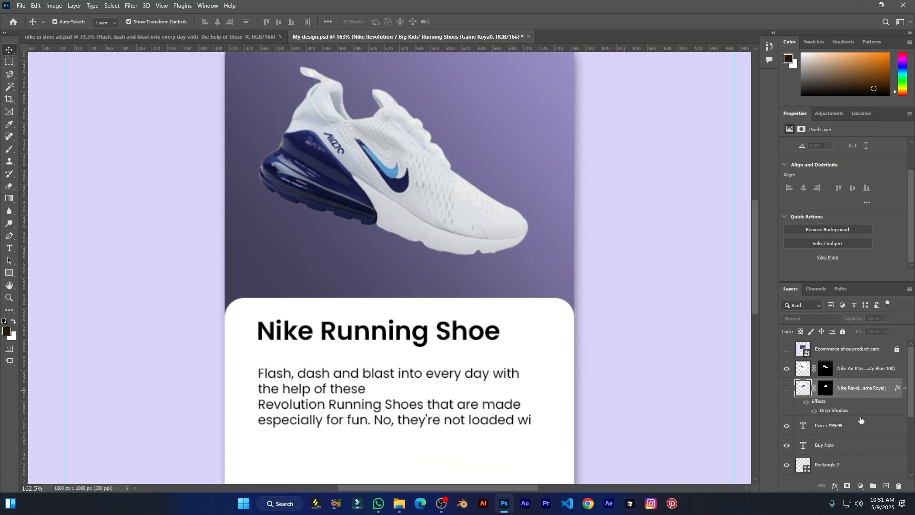
click(836, 484)
click(797, 488)
drag(839, 412, 848, 371)
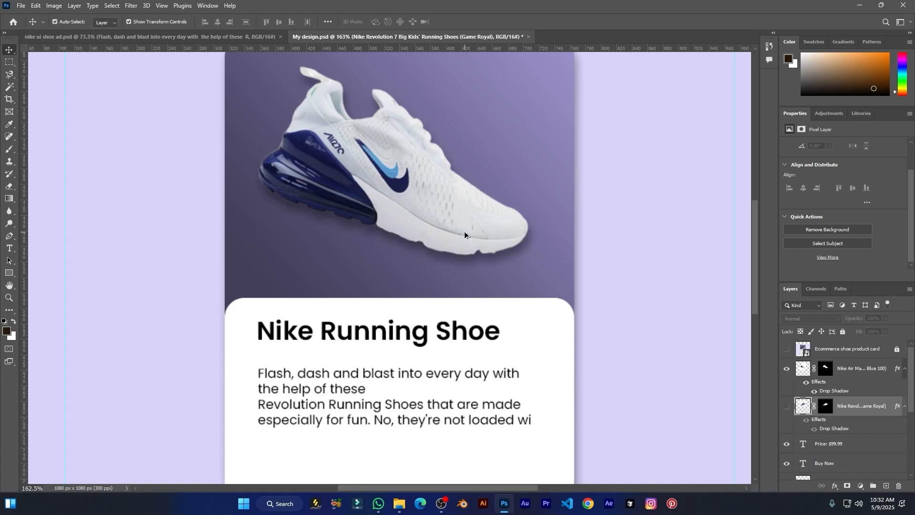
scroll(471, 252, down, 5)
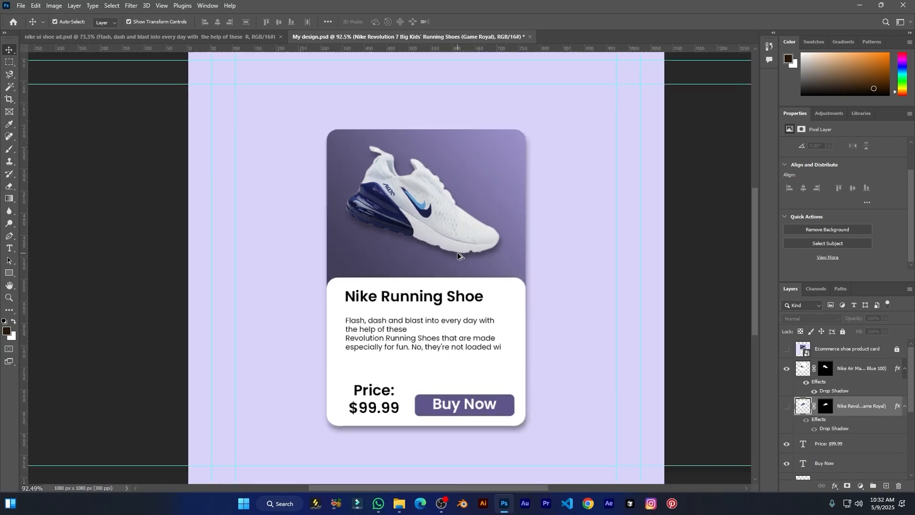
mouse_move(756, 230)
mouse_down()
mouse_move(756, 257)
mouse_move(758, 234)
mouse_up()
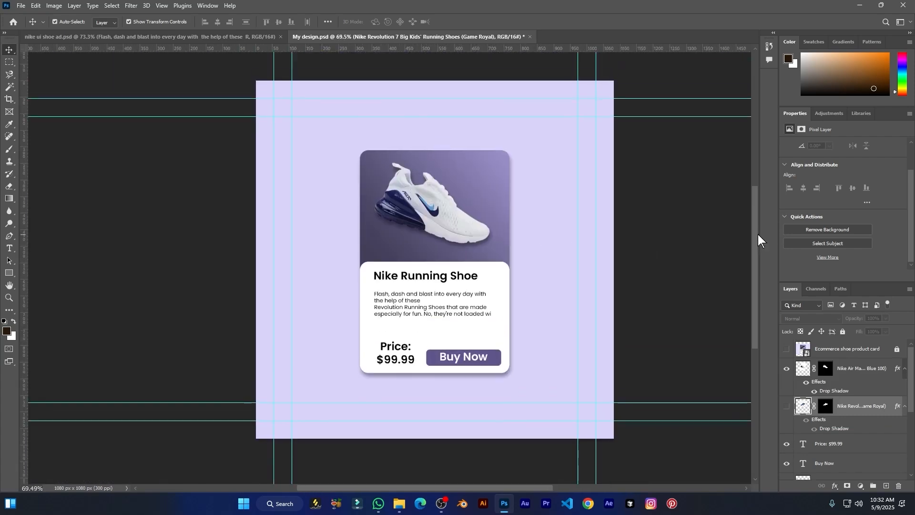
Compare the card with only the blue shoe visible against the card with only the white Air Max visible.
click(788, 407)
click(787, 369)
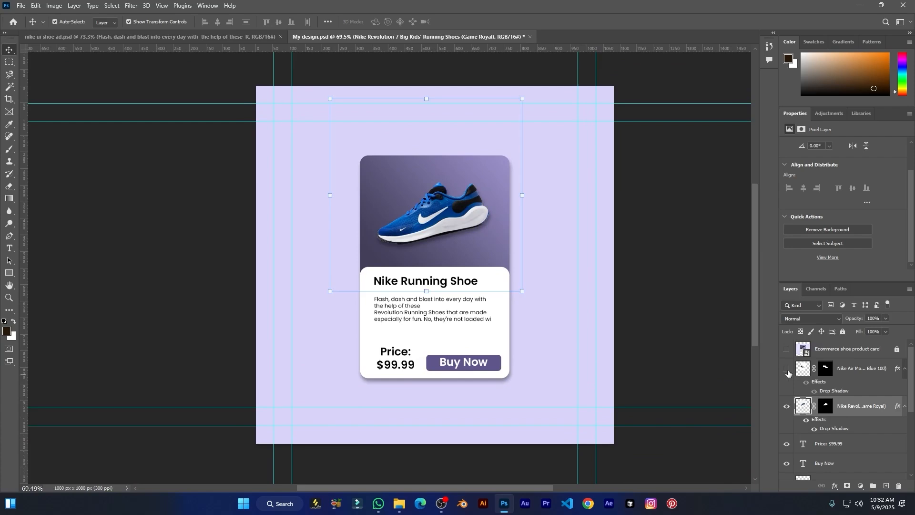
click(787, 369)
click(788, 406)
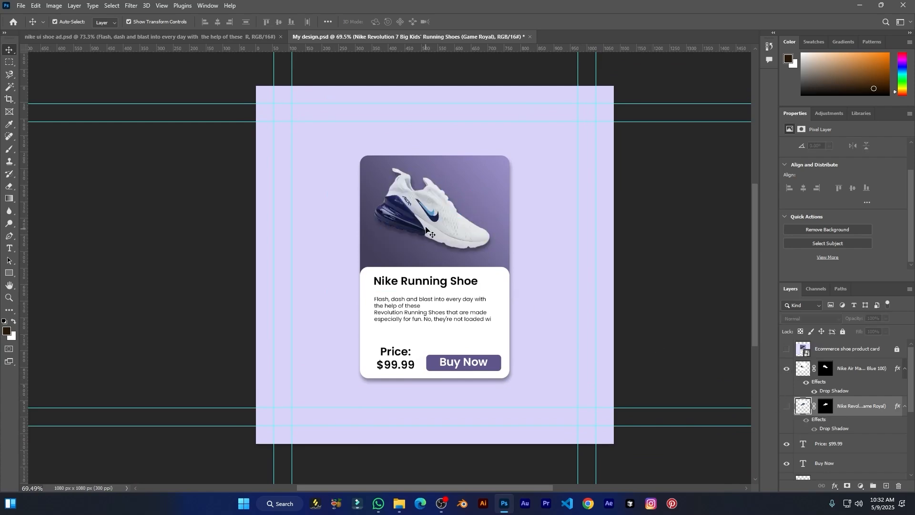
scroll(599, 263, down, 1)
scroll(591, 262, up, 2)
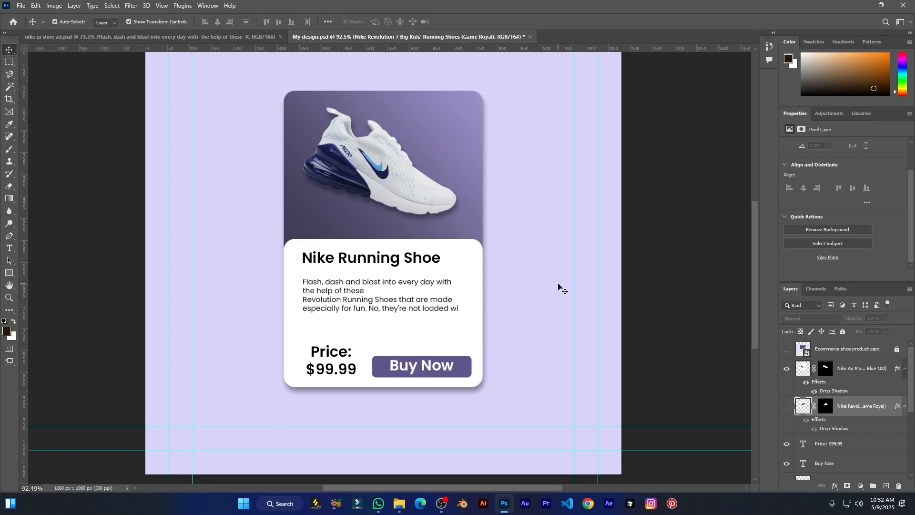
scroll(558, 288, down, 3)
scroll(493, 240, up, 2)
drag(753, 263, 751, 239)
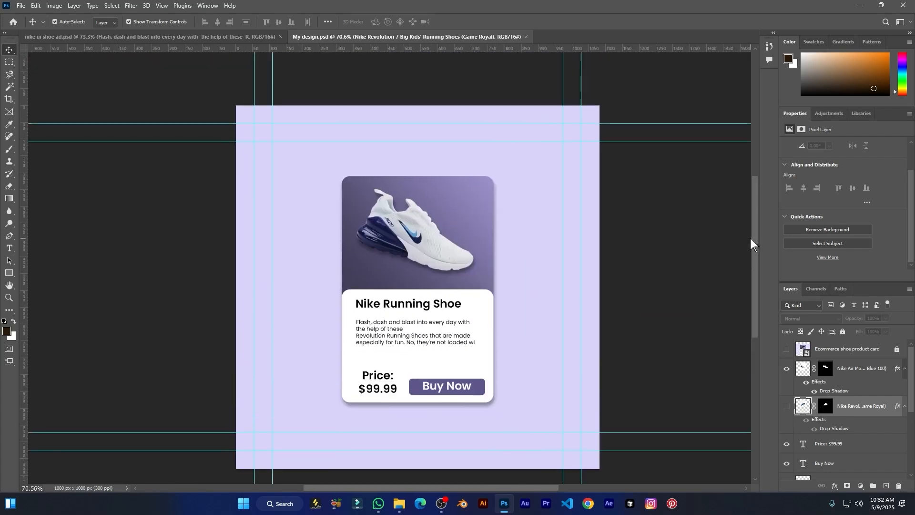
Save the design as My design.psd in Photoshop format in the Desktop's new project folder.
click(21, 5)
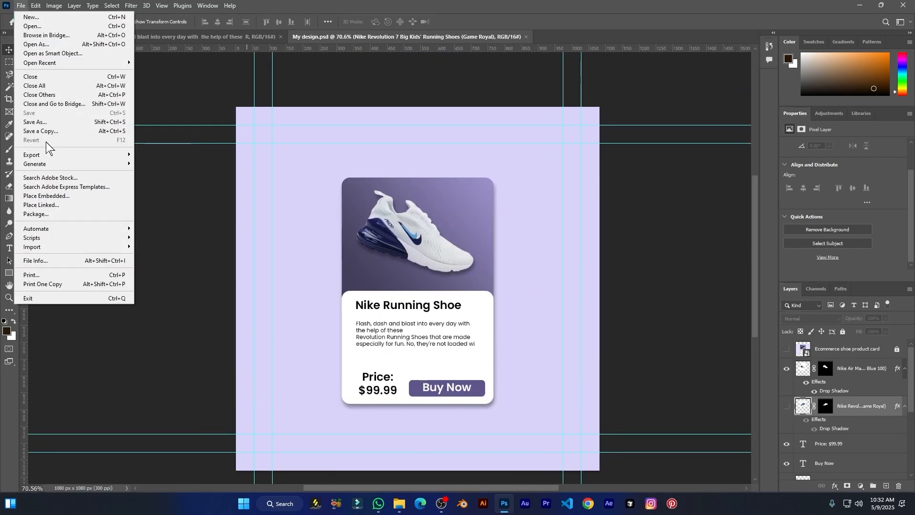
click(45, 123)
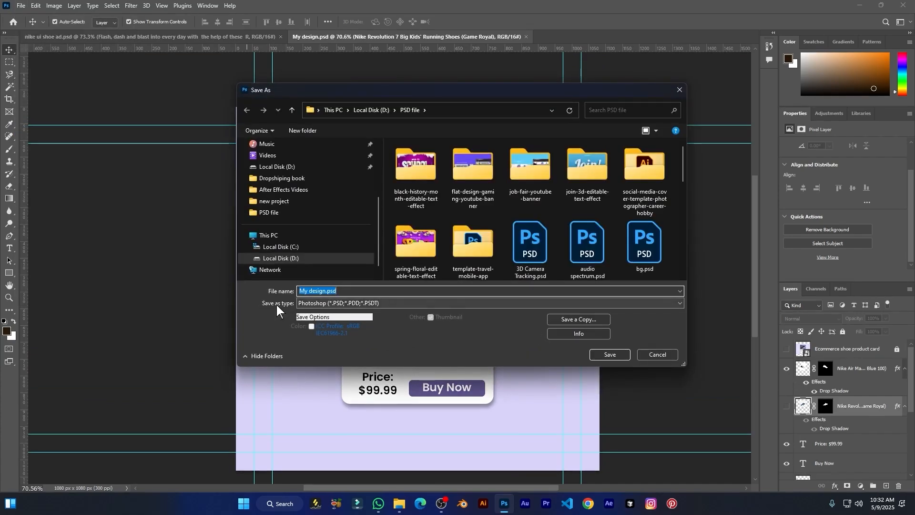
click(336, 305)
click(319, 358)
scroll(337, 242, up, 3)
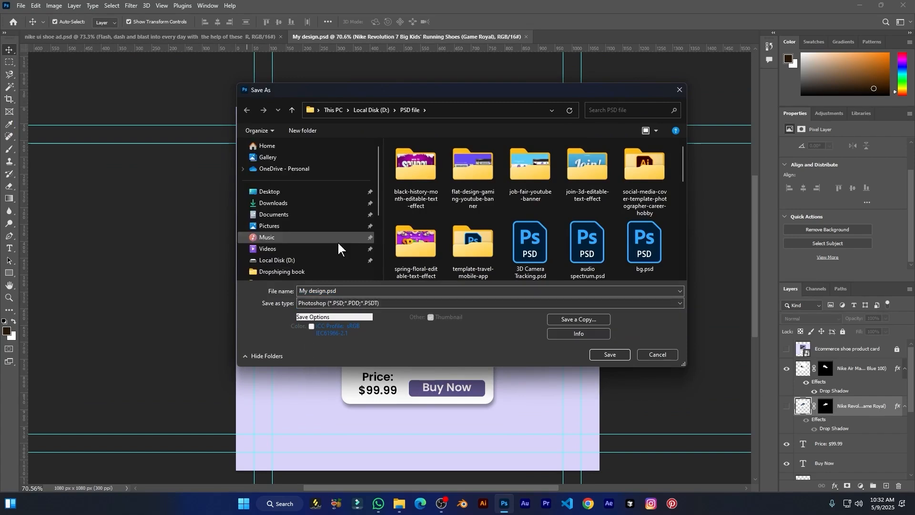
click(276, 191)
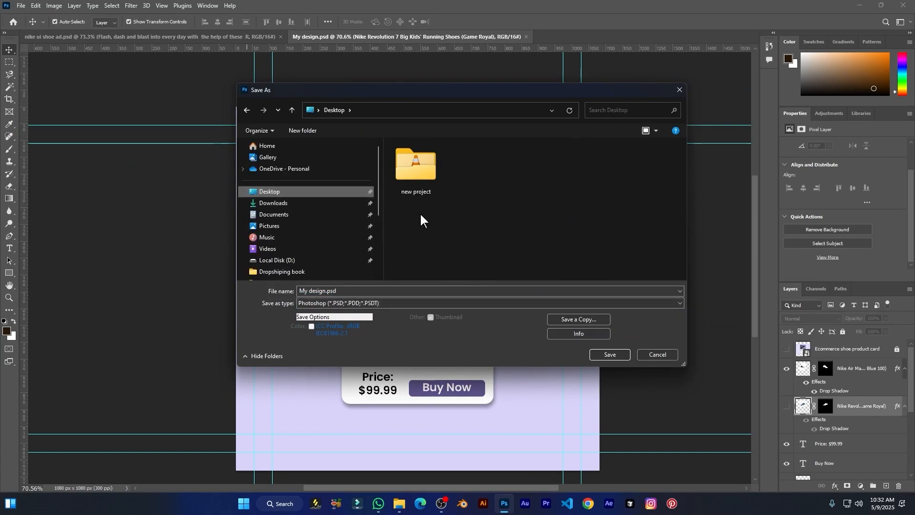
double_click(409, 166)
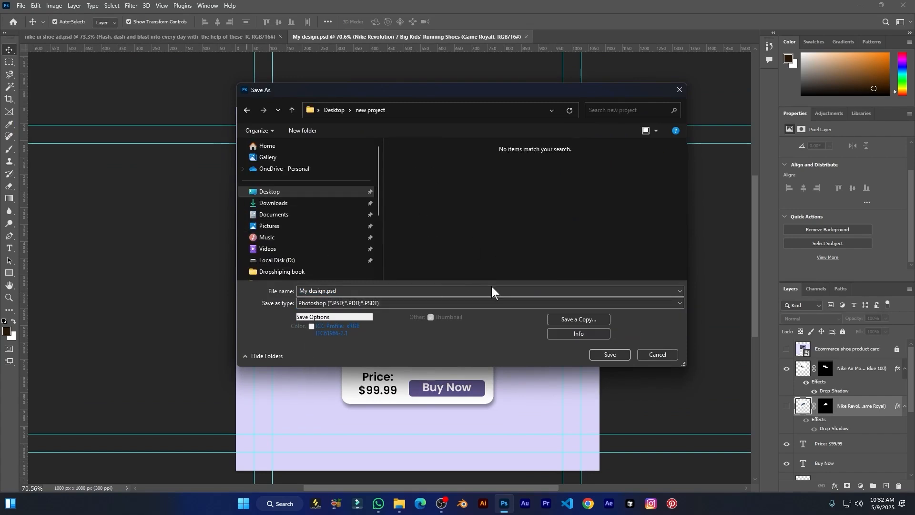
click(624, 358)
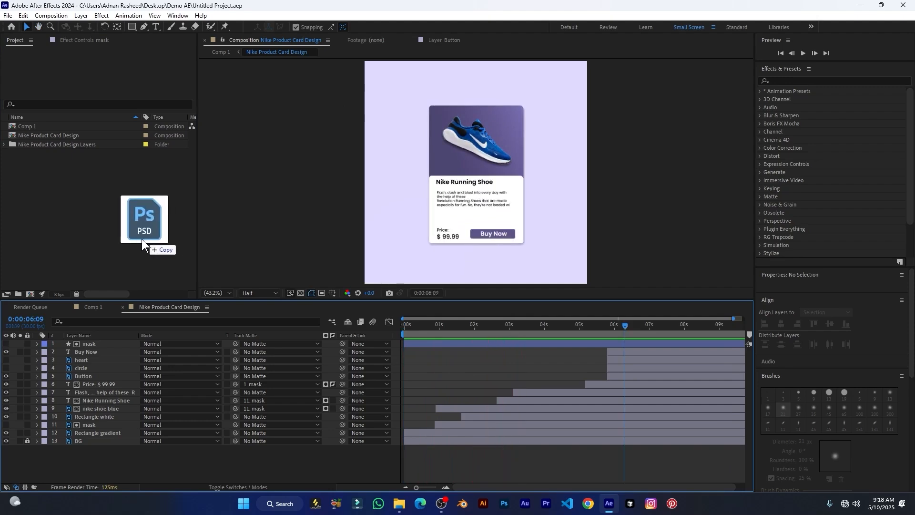
In After Effects, import Nike Product Card Design .psd as Composition - Retain Layer Sizes with Editable Layer Styles.
drag(142, 239, 101, 222)
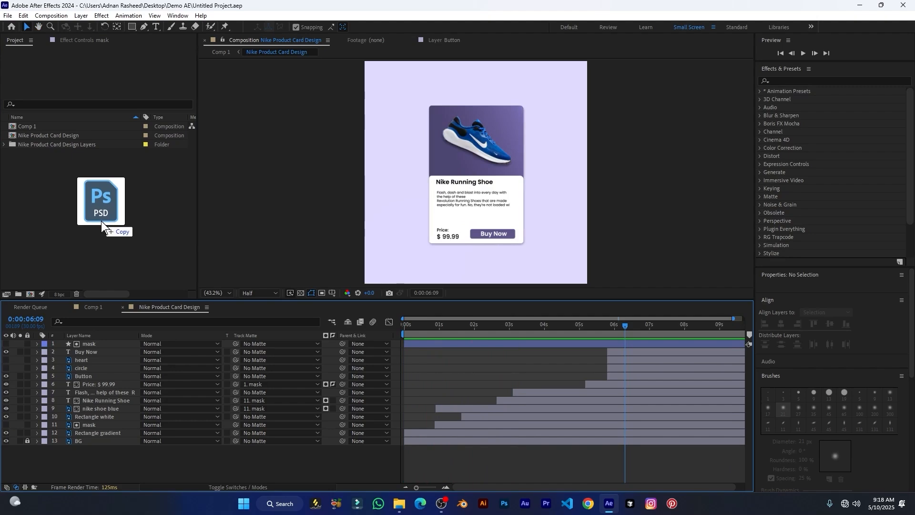
drag(101, 221, 101, 219)
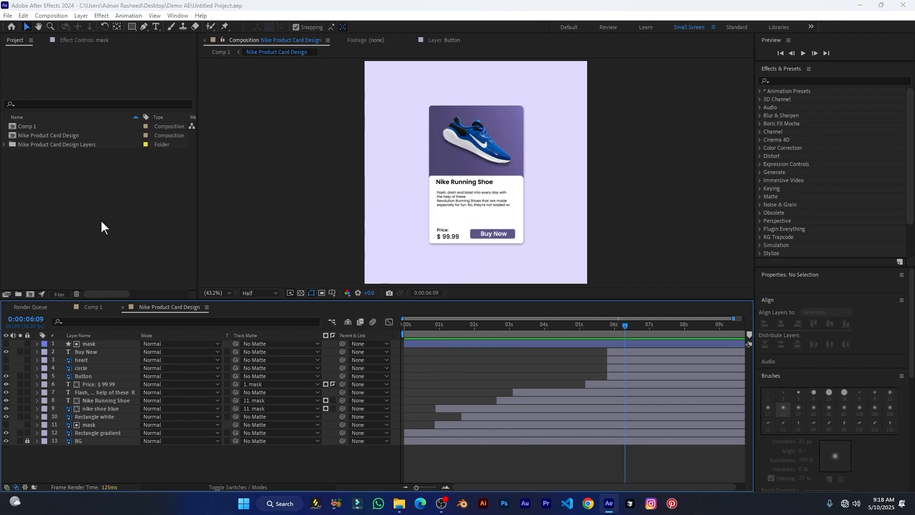
drag(528, 207, 491, 158)
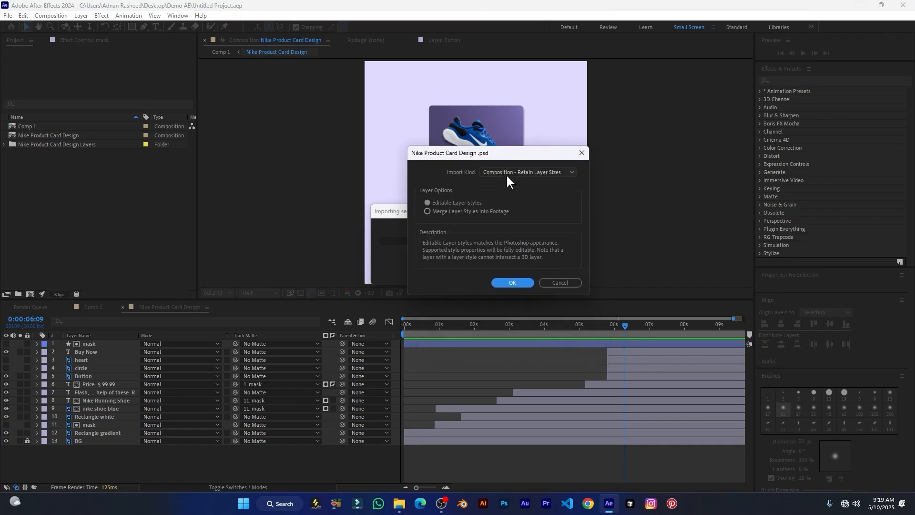
click(506, 173)
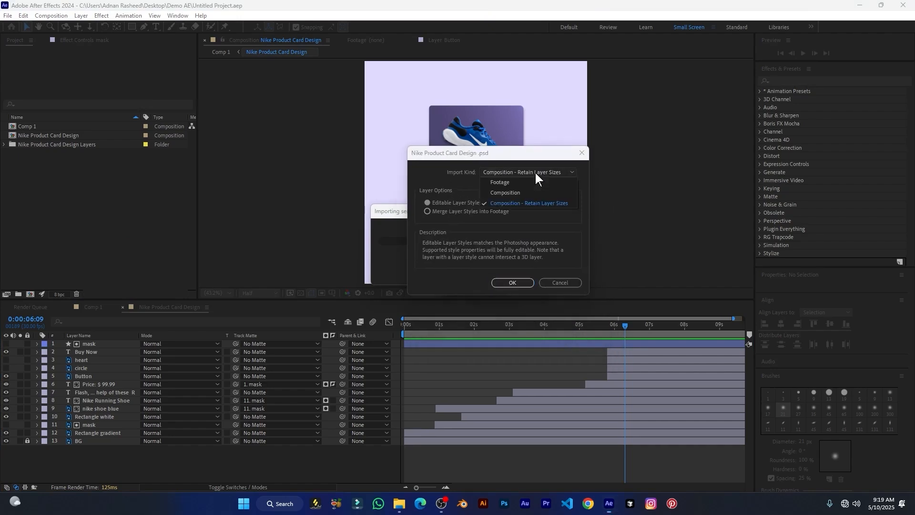
click(511, 204)
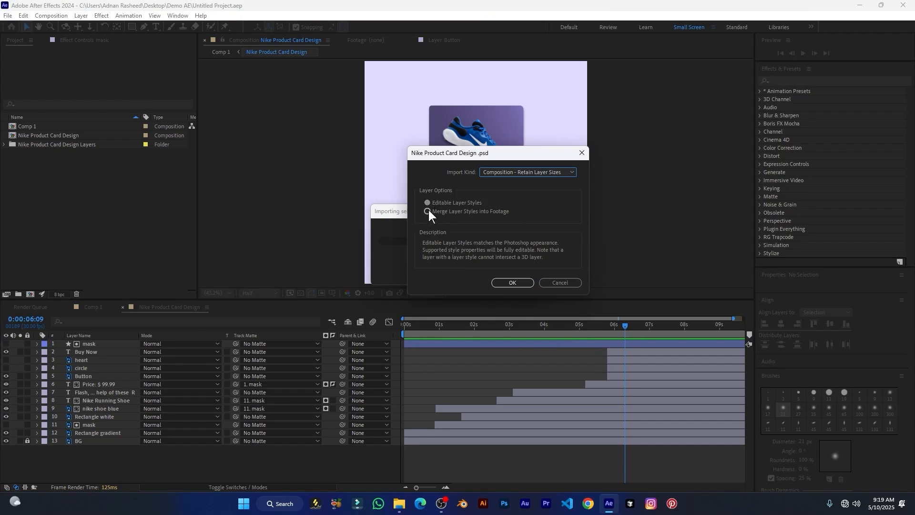
click(513, 283)
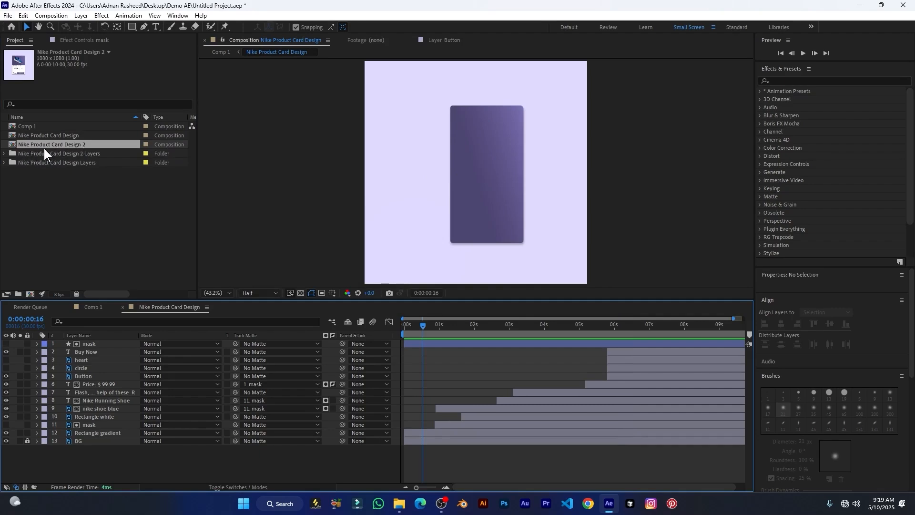
Open the newly imported product card composition and delete its Ecommerce shoe product card, Heart and circle layers.
double_click(10, 145)
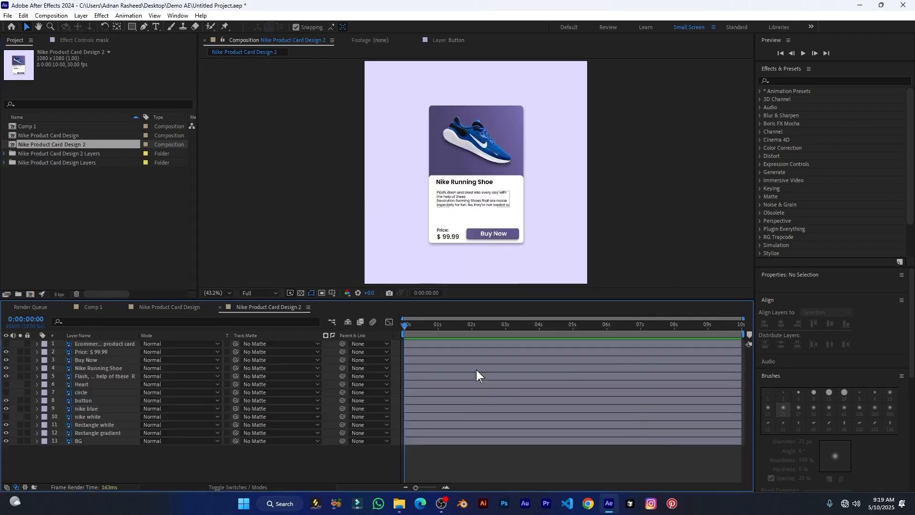
drag(410, 336, 495, 388)
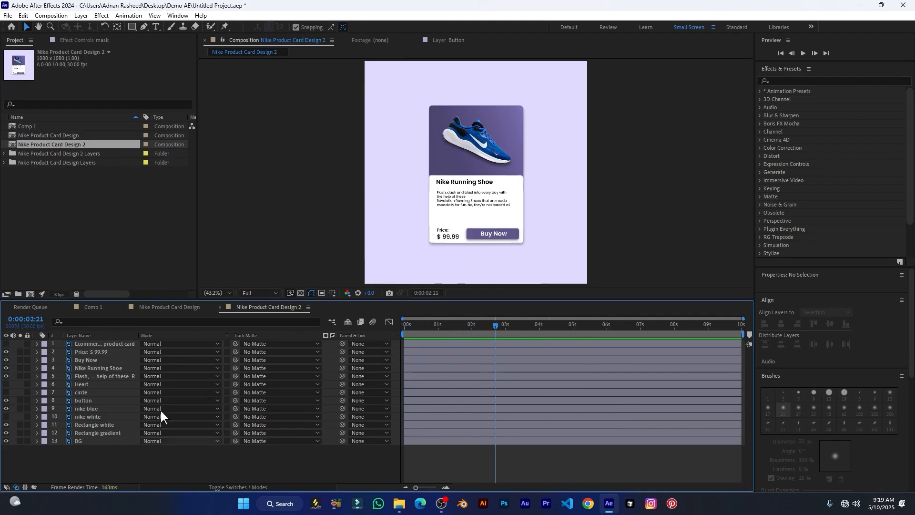
click(111, 344)
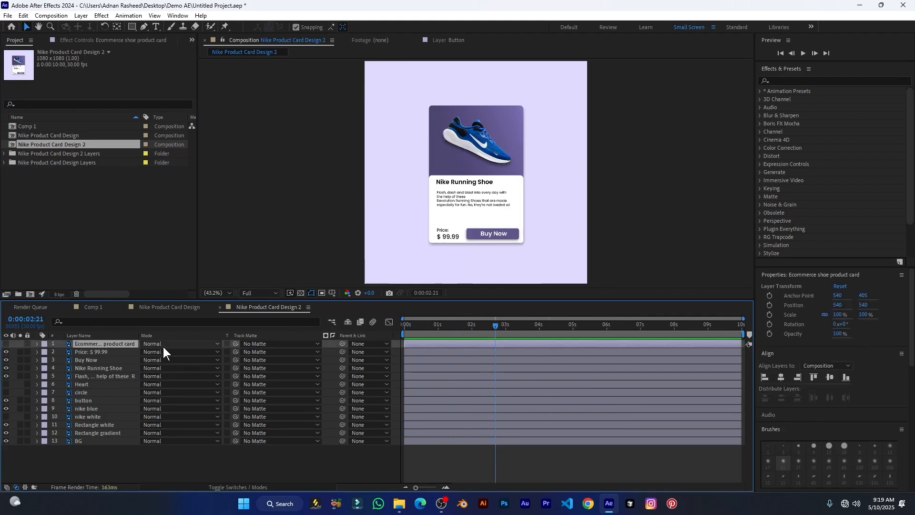
key(Delete)
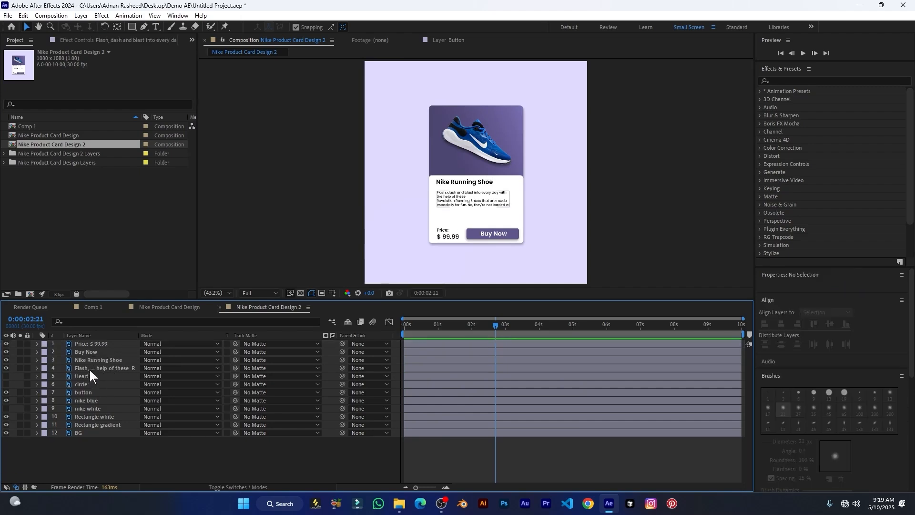
click(95, 368)
click(82, 380)
click(81, 379)
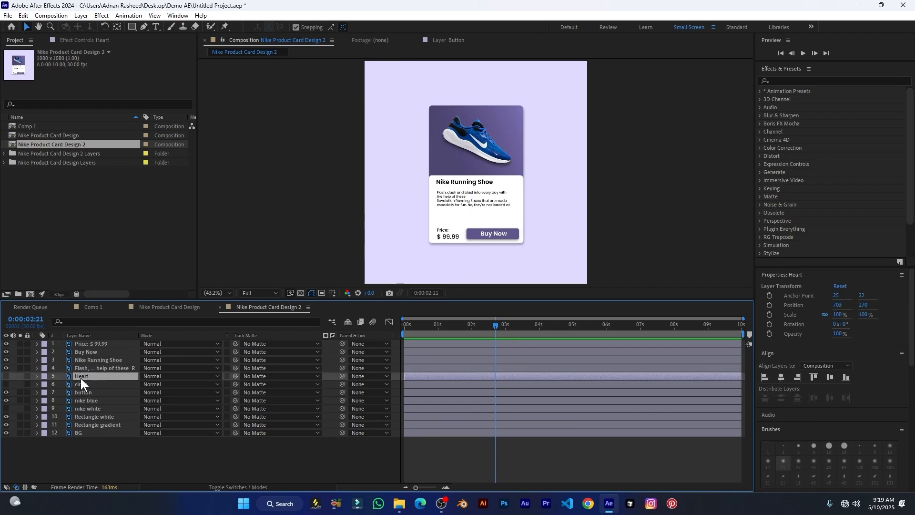
key(Delete)
click(83, 376)
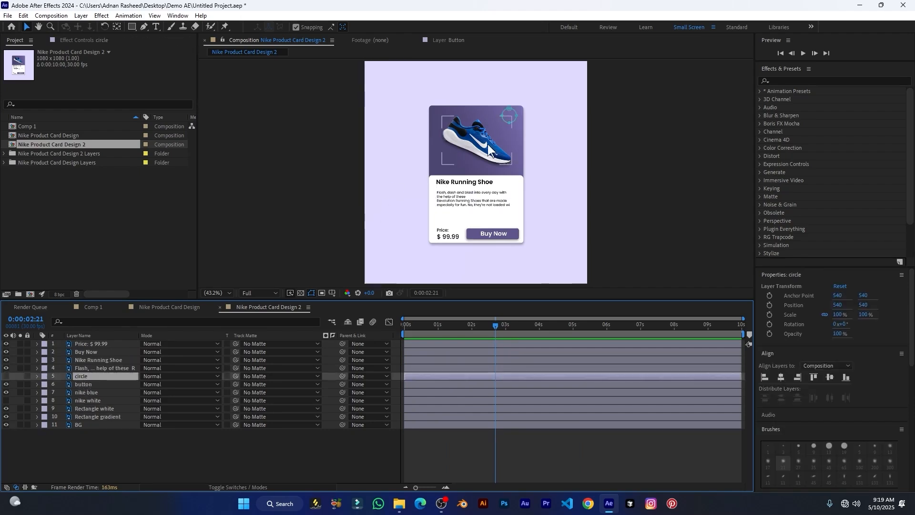
key(Delete)
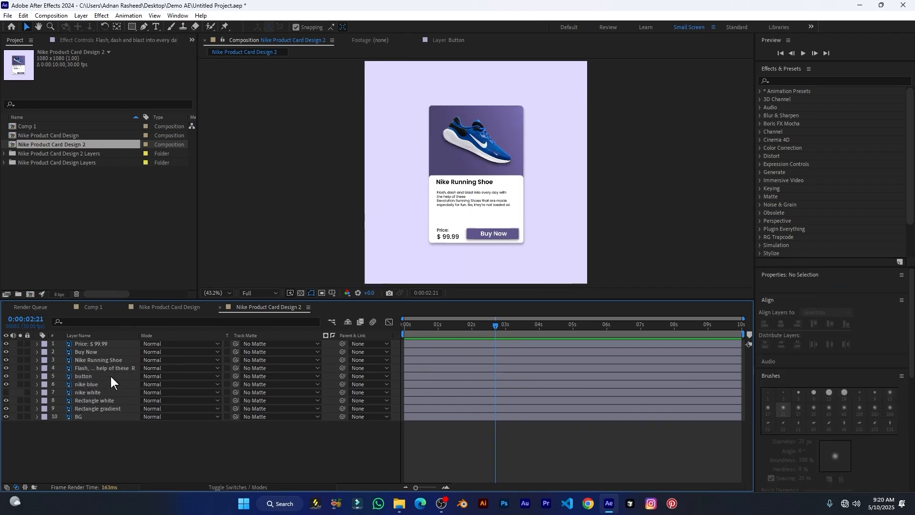
Select all ten layers and convert the Photoshop text layers among them to editable text.
drag(114, 448, 65, 342)
right_click(85, 345)
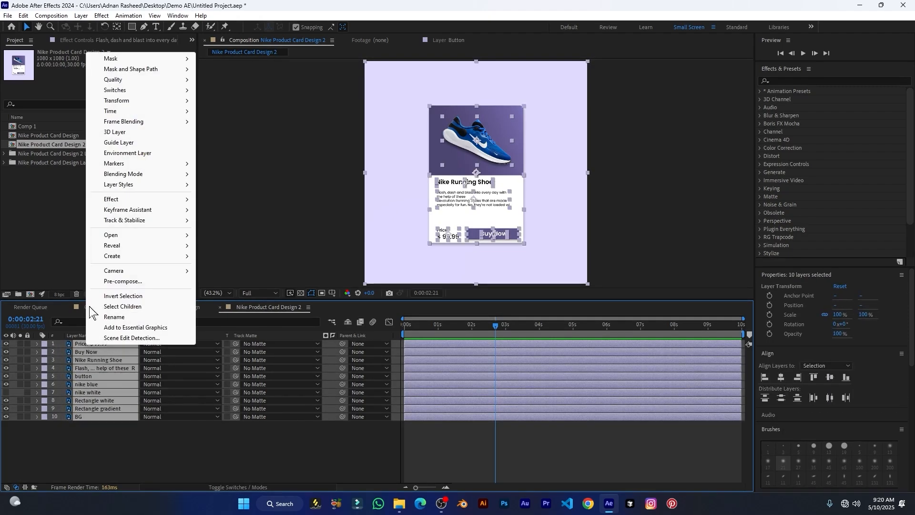
mouse_move(131, 258)
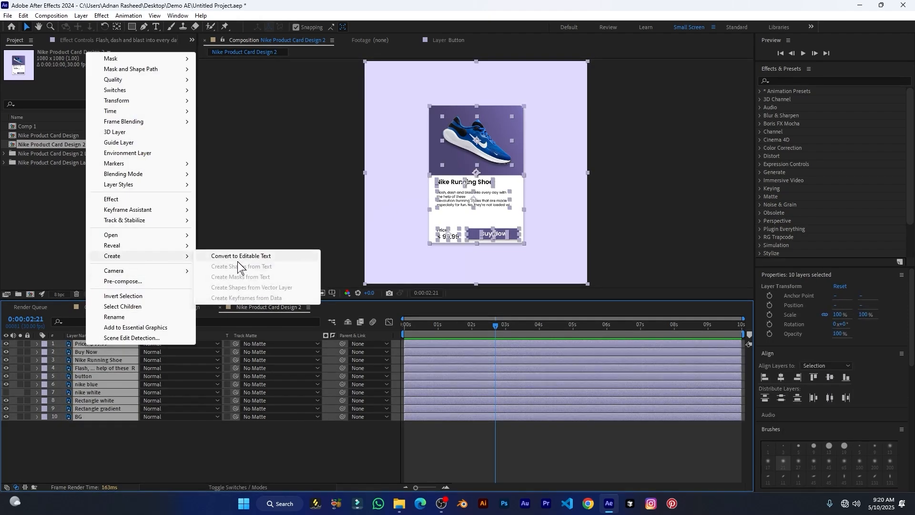
click(261, 256)
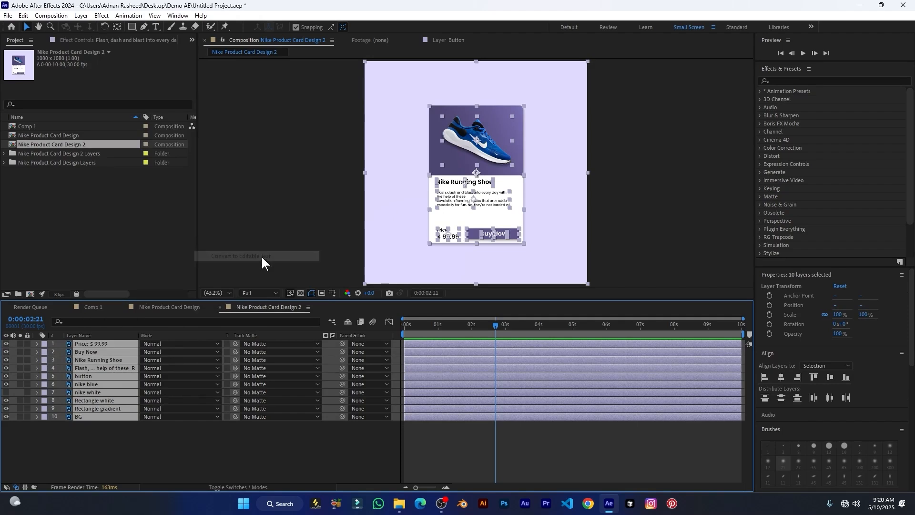
click(229, 430)
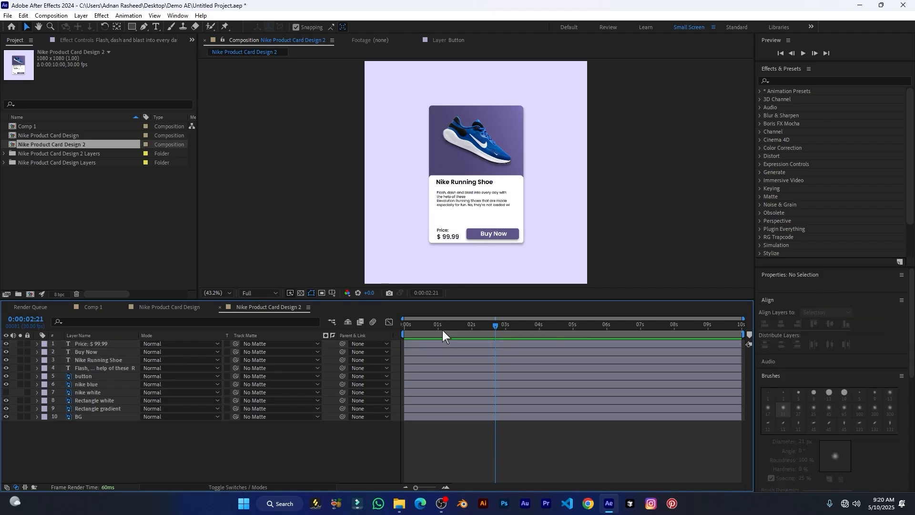
Return the playhead to 0:00:00:00 and lock the BG layer.
drag(442, 329, 379, 335)
click(79, 418)
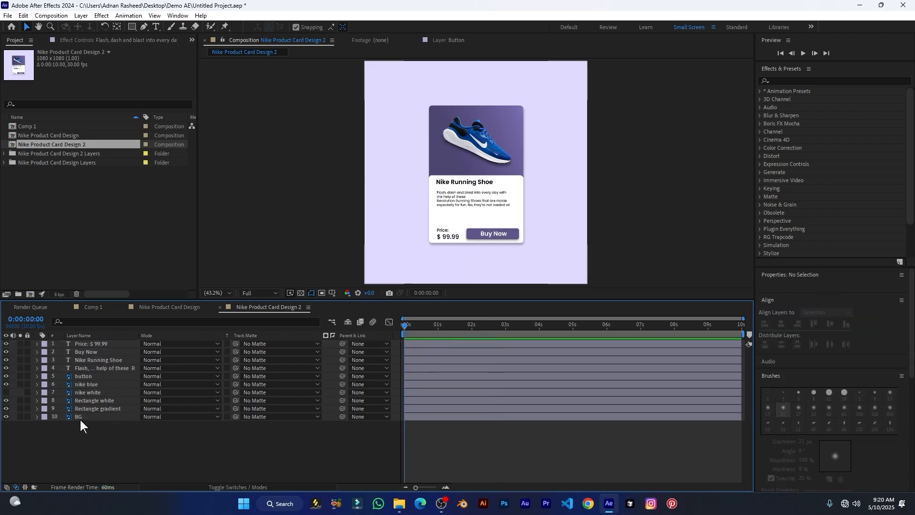
click(27, 416)
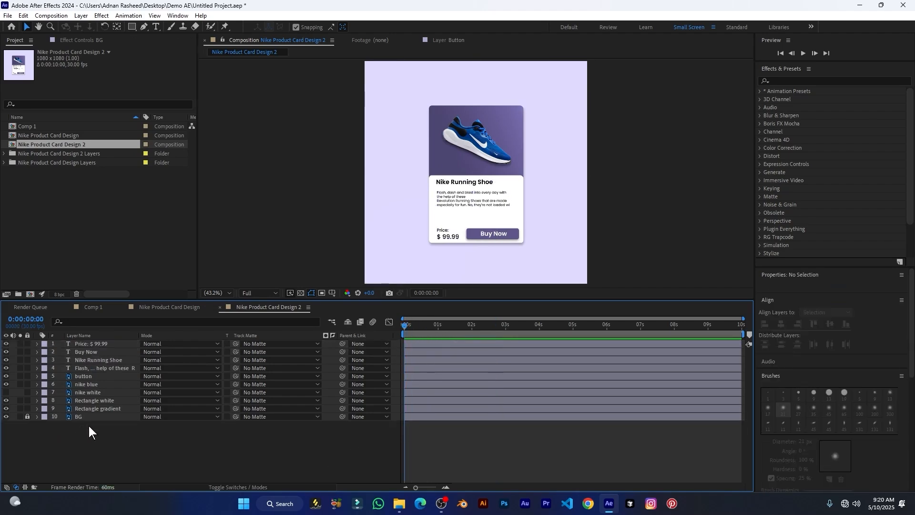
Delay all layers above BG to start at about 2.5 seconds, but return Rectangle gradient to the composition start.
click(85, 409)
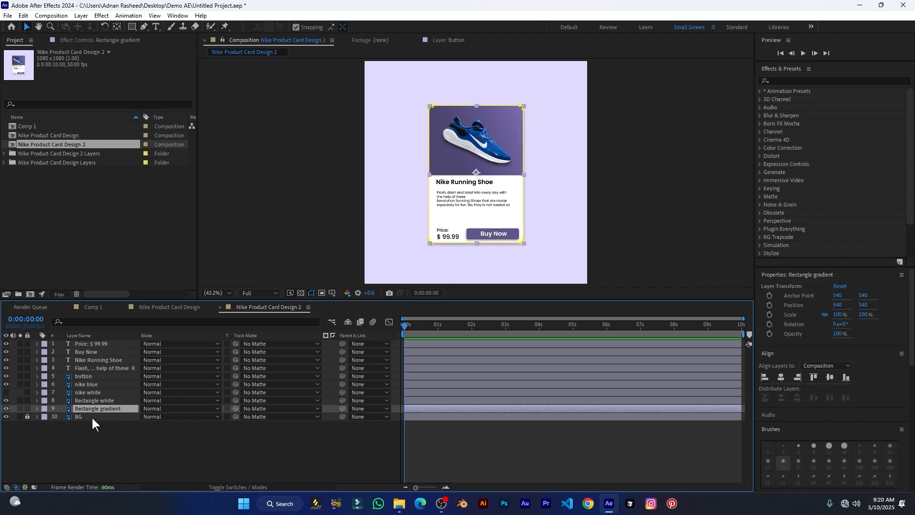
shift+click(91, 344)
drag(428, 350, 500, 345)
click(472, 426)
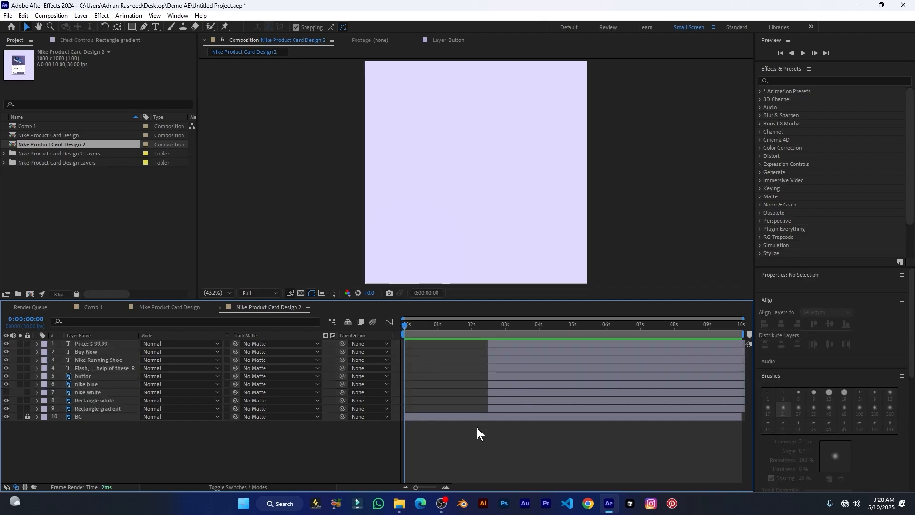
click(489, 409)
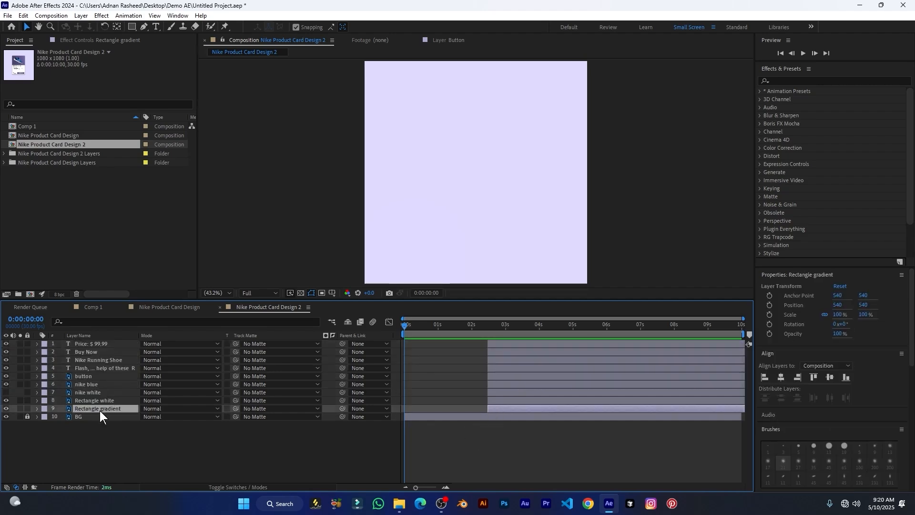
drag(501, 410, 421, 412)
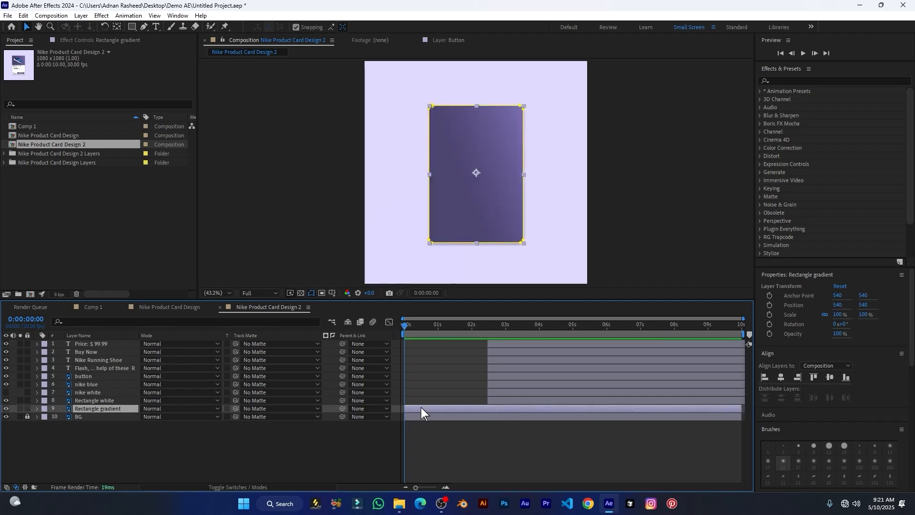
Add a 100% Scale keyframe to Rectangle gradient at about one second and move its anchor point to the middle of its right edge.
key(s)
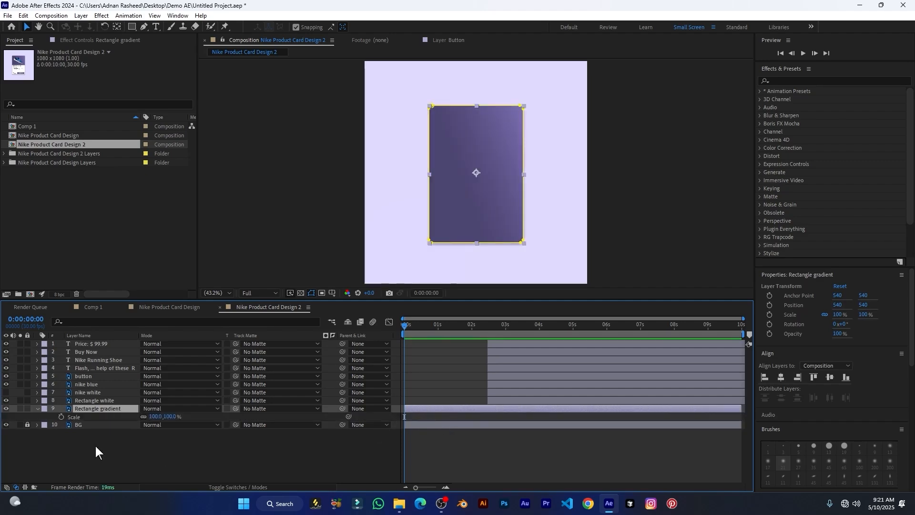
click(61, 417)
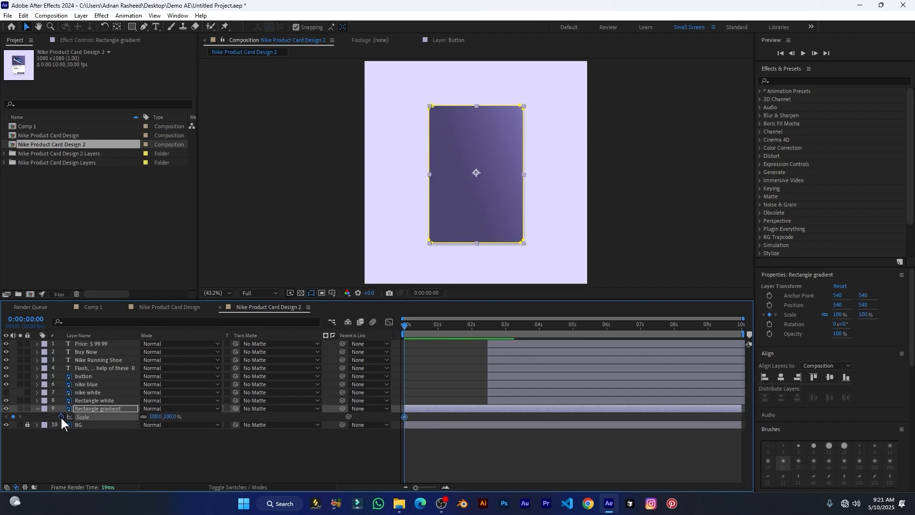
drag(405, 418, 441, 417)
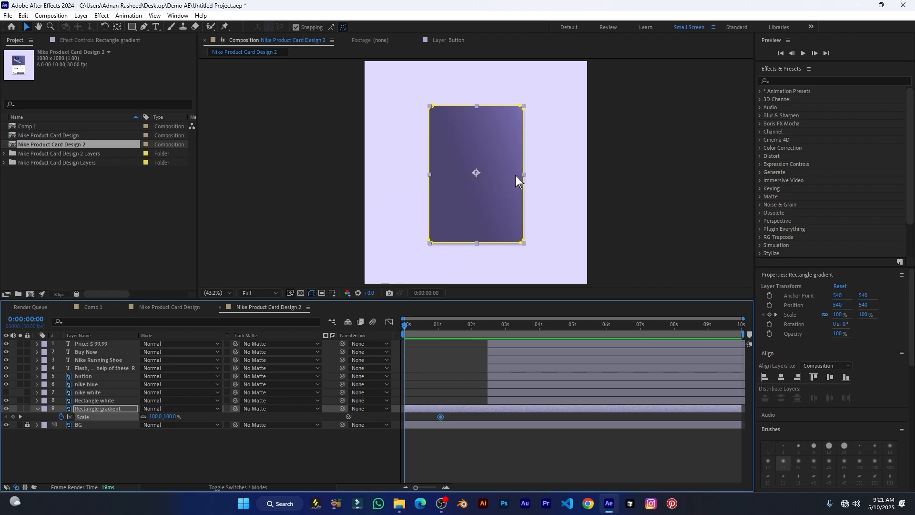
click(114, 27)
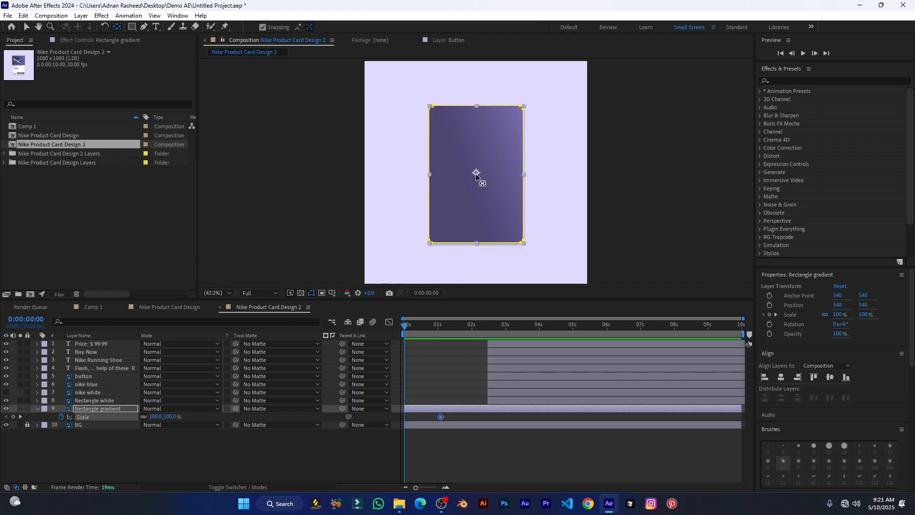
drag(476, 173, 523, 175)
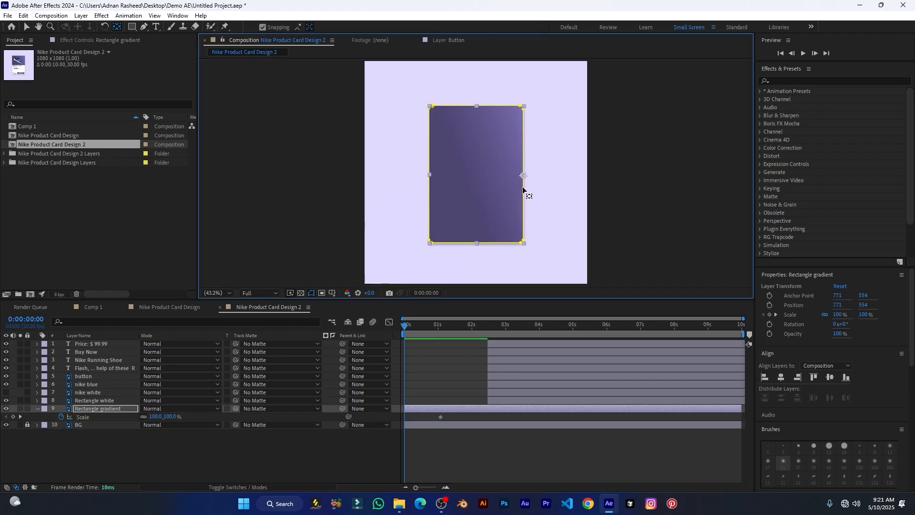
Add a Scale keyframe at 0:00:00:00 on Rectangle gradient with unlinked proportions at 0, 100%, and preview the reveal.
click(12, 417)
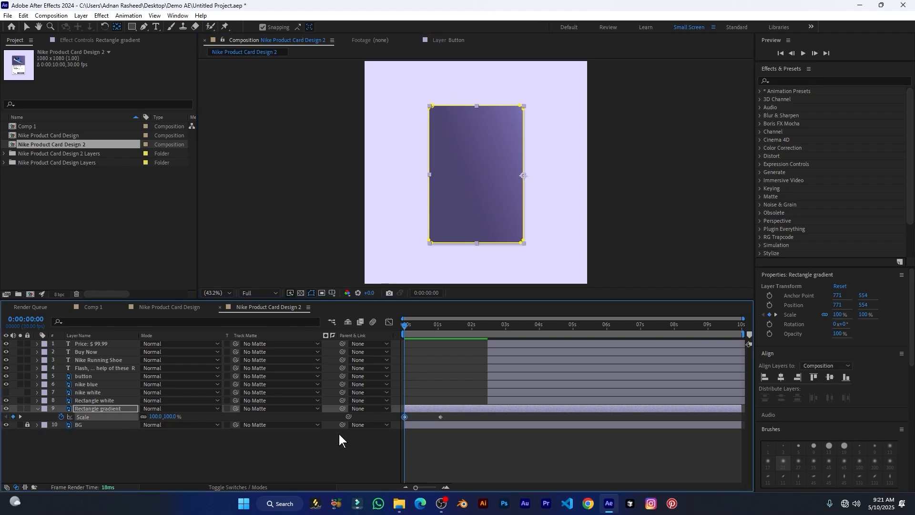
click(143, 417)
click(155, 417)
key(Return)
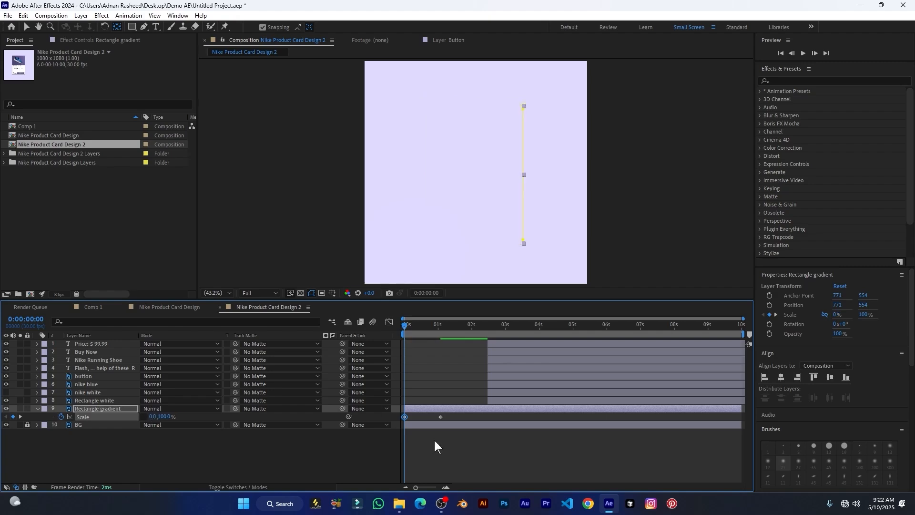
key(space)
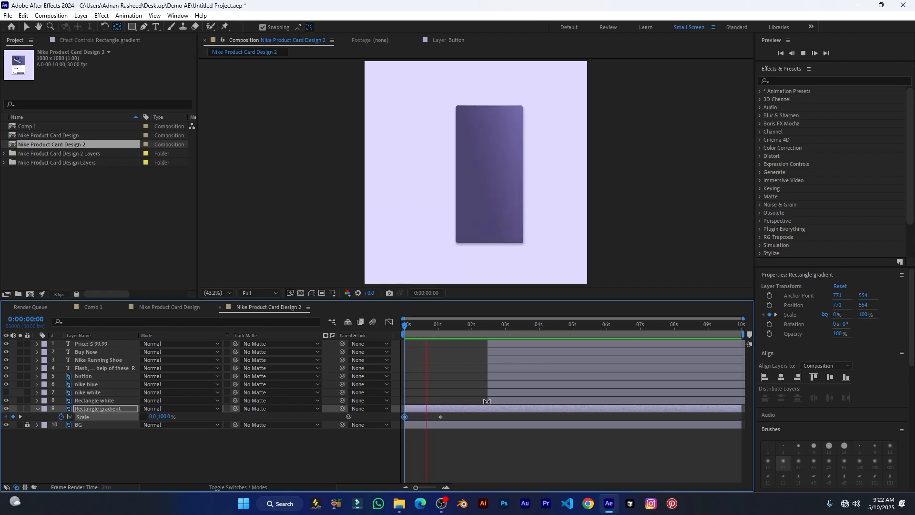
click(404, 329)
key(space)
key(space)
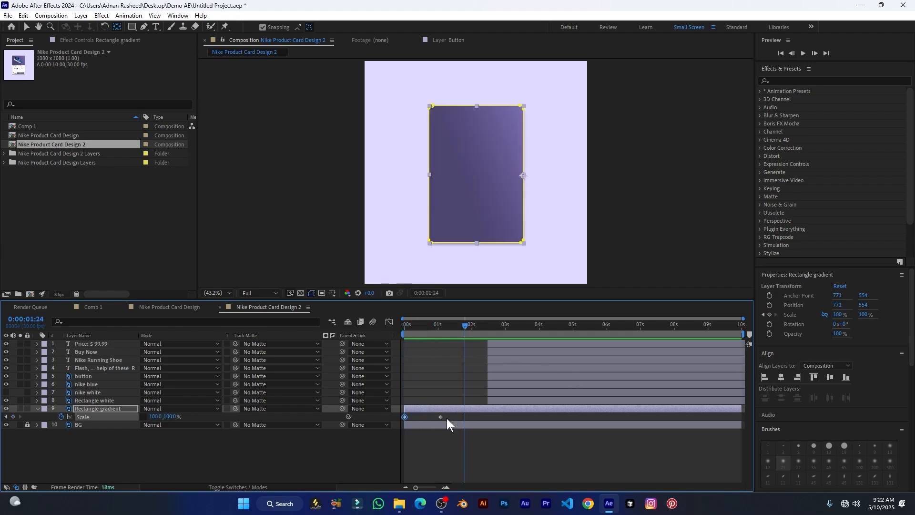
Apply Easy Ease to both Scale keyframes of Rectangle gradient.
drag(449, 415, 370, 412)
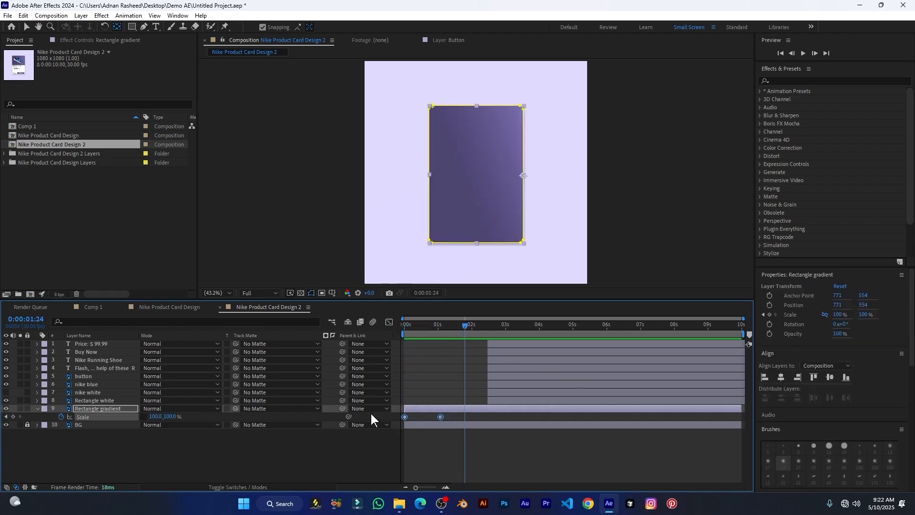
right_click(440, 417)
mouse_move(489, 411)
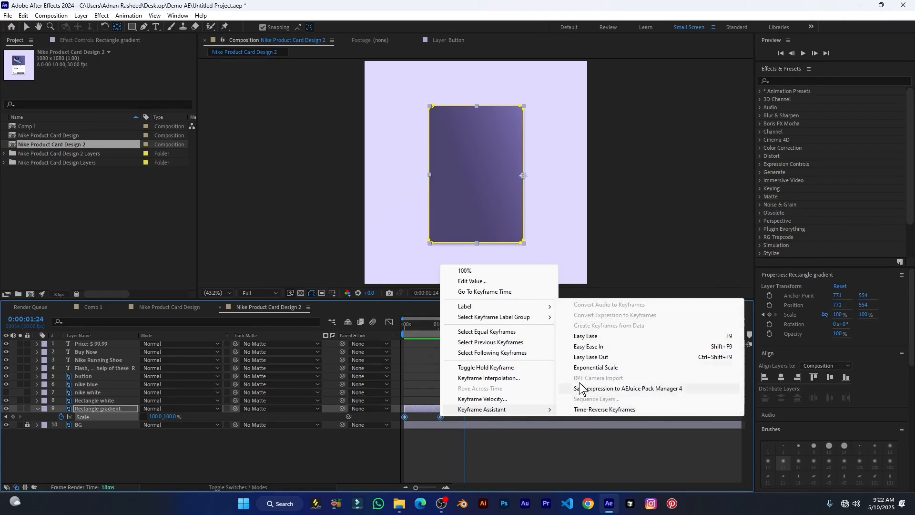
click(578, 336)
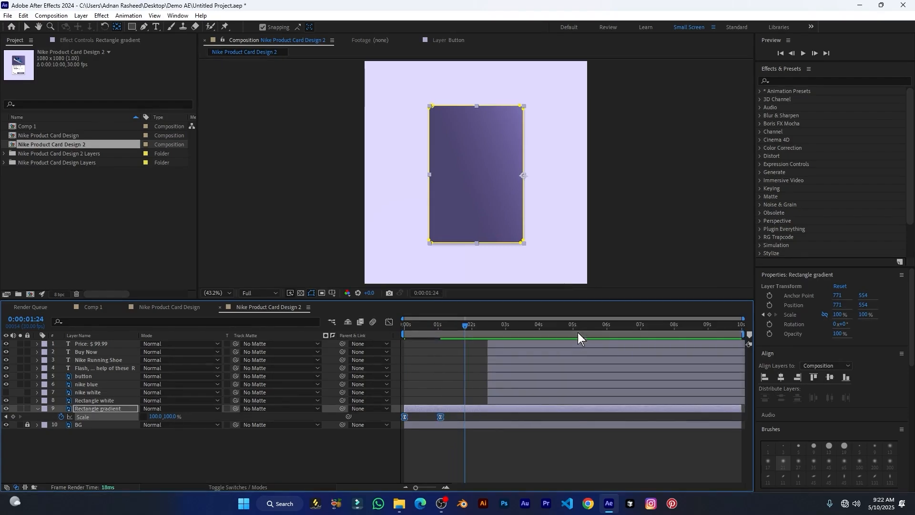
Reshape the Rectangle gradient Scale speed graph to peak early with a long slowdown, preview it and leave the Graph Editor.
click(389, 322)
drag(558, 398, 365, 464)
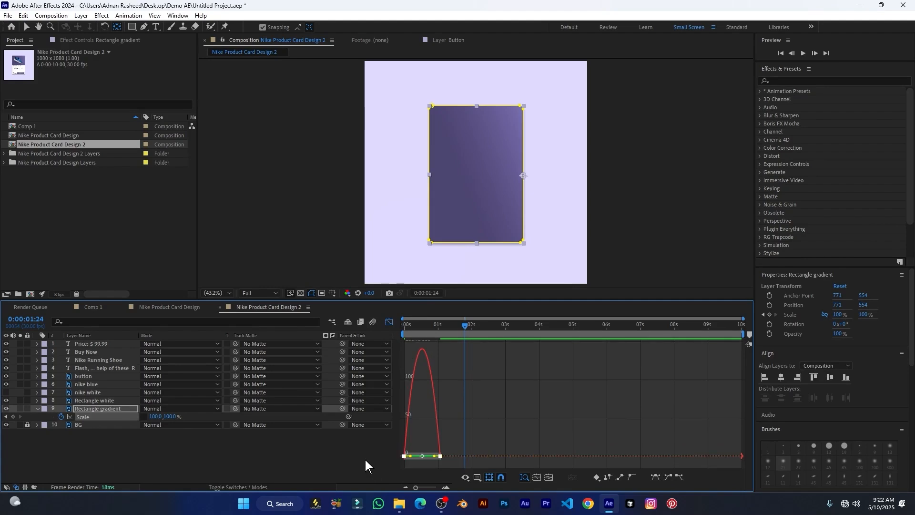
click(539, 479)
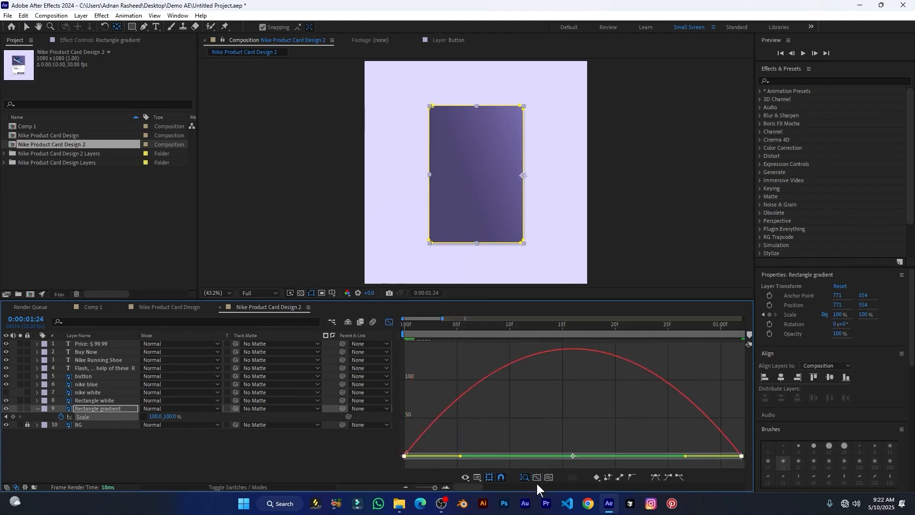
drag(685, 457, 571, 457)
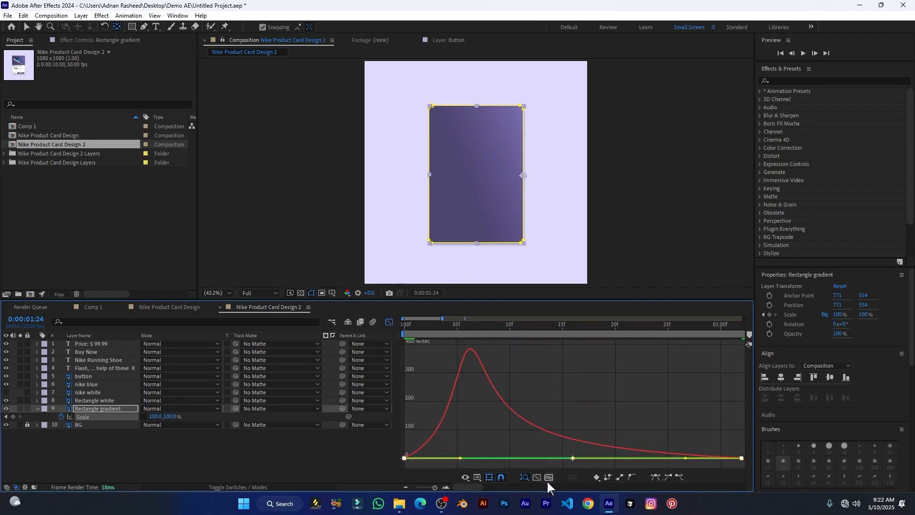
drag(437, 327, 359, 337)
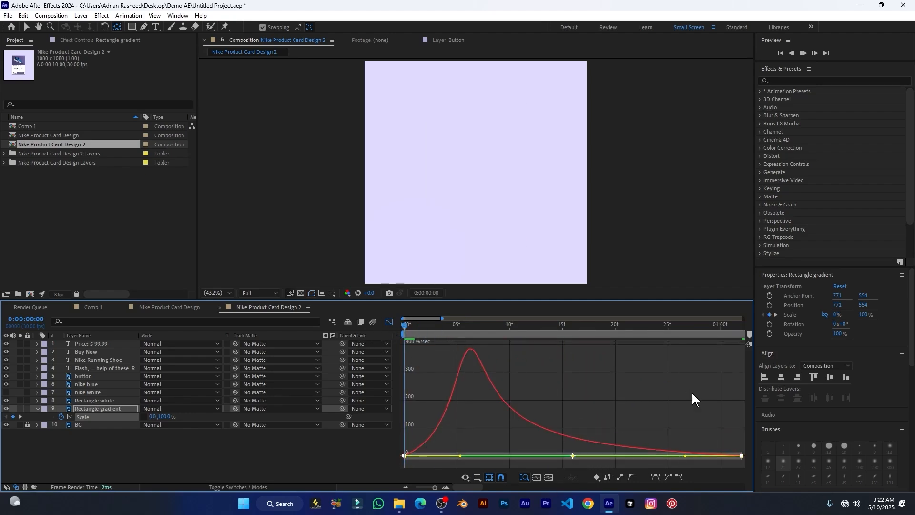
key(space)
key(space)
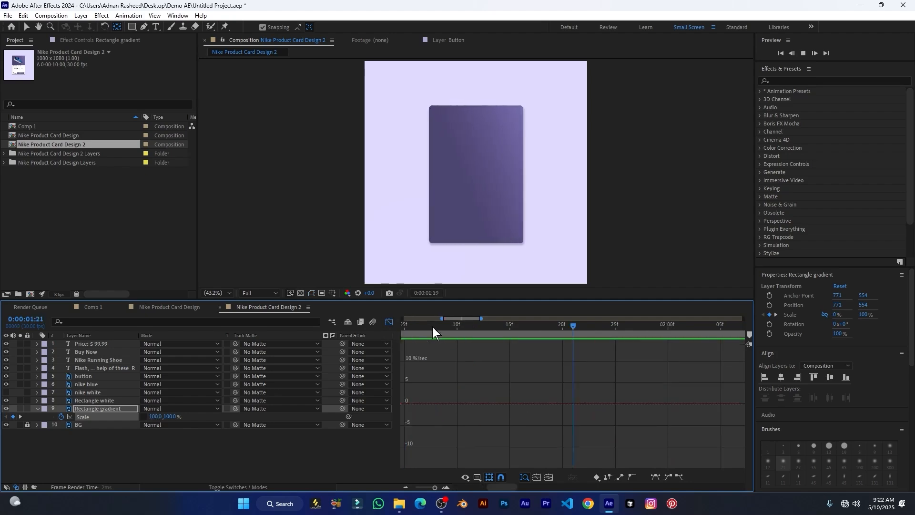
drag(433, 327, 392, 336)
click(388, 322)
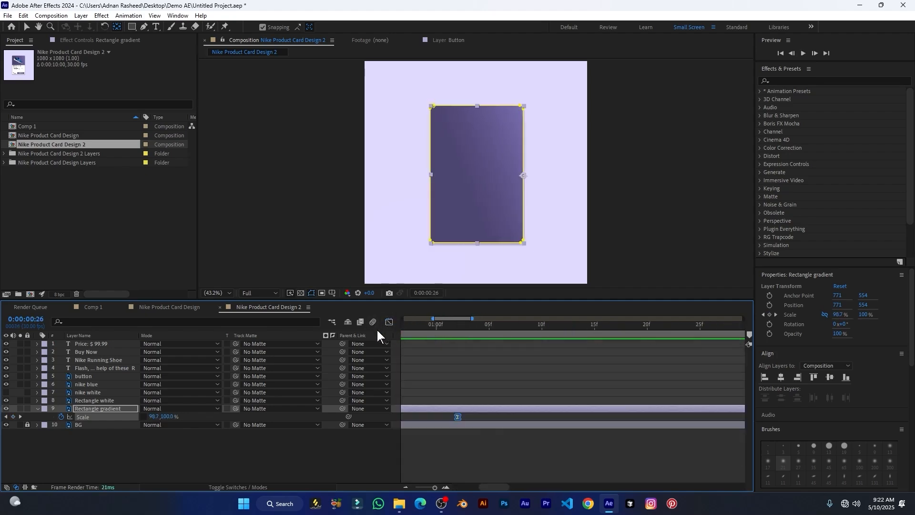
scroll(493, 433, down, 5)
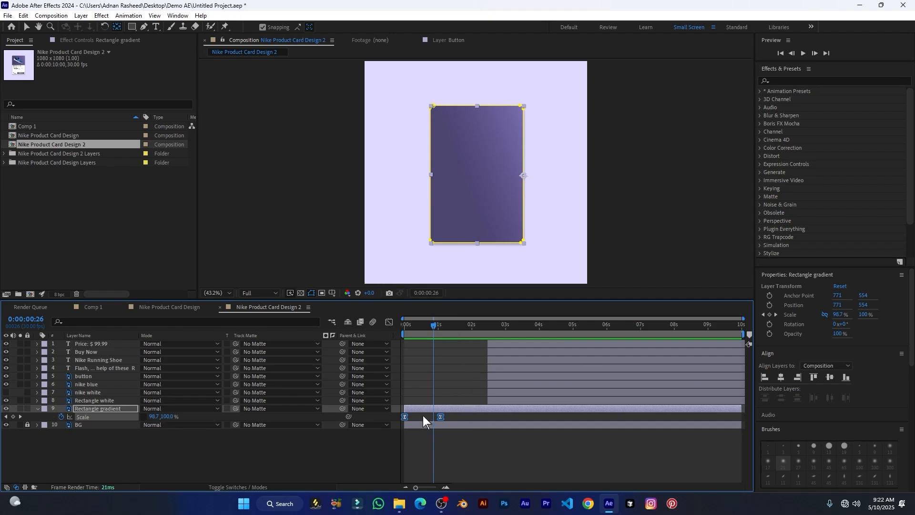
Delete the nike white layer and place nike blue directly beneath Rectangle white.
click(105, 392)
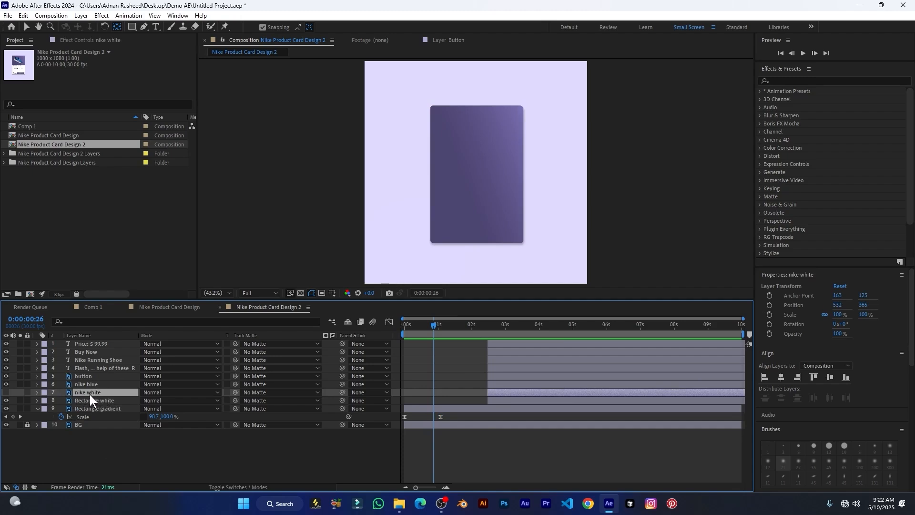
key(Delete)
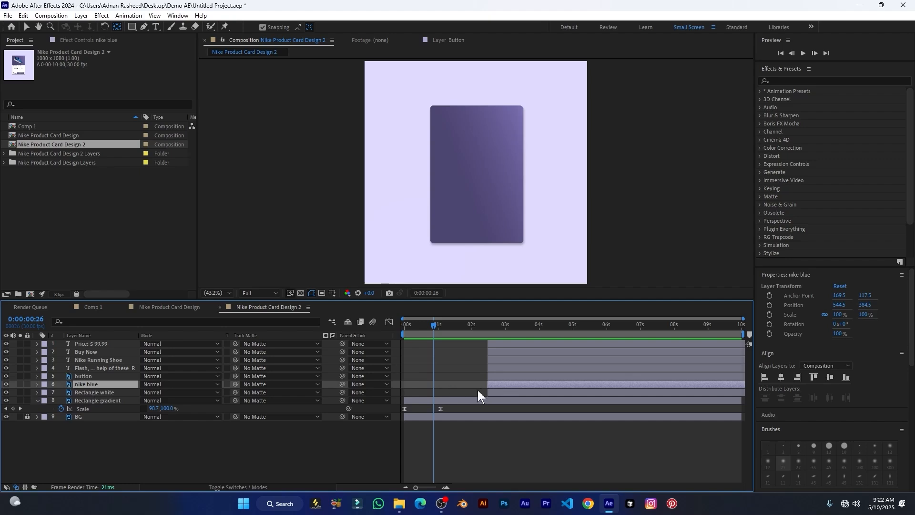
drag(99, 390, 102, 396)
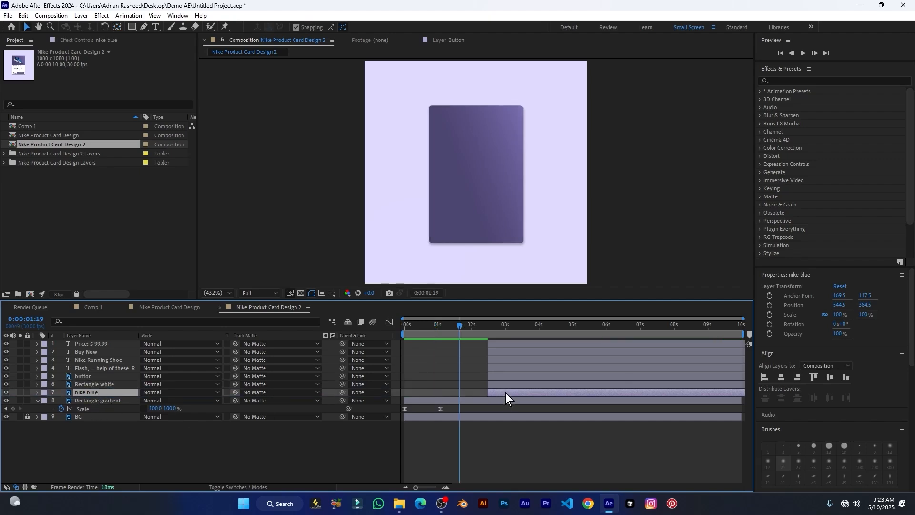
Start the nike blue layer at 0:00:01:02 and add a Position keyframe there.
drag(505, 392, 462, 393)
drag(445, 330, 441, 328)
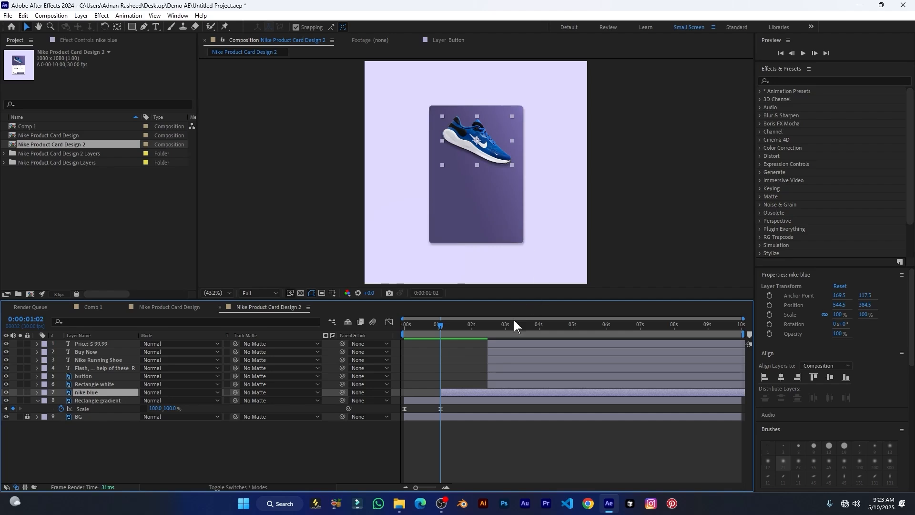
key(p)
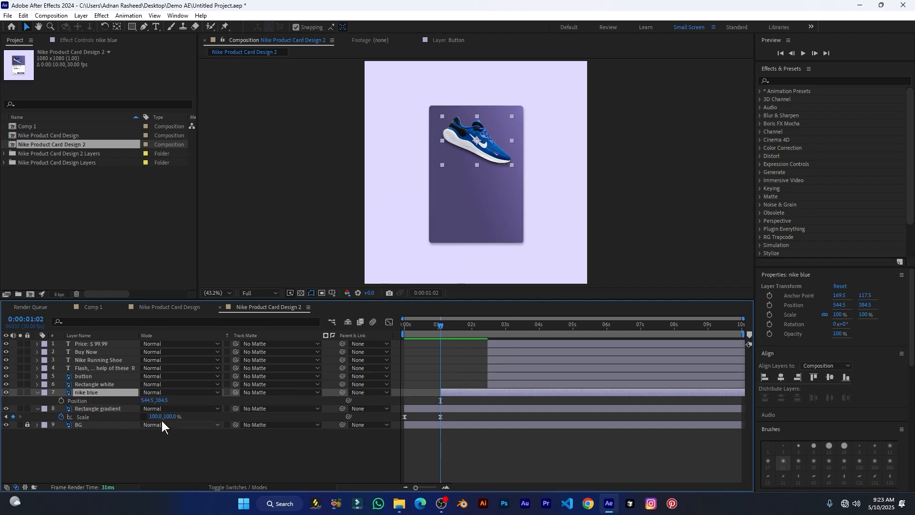
click(61, 401)
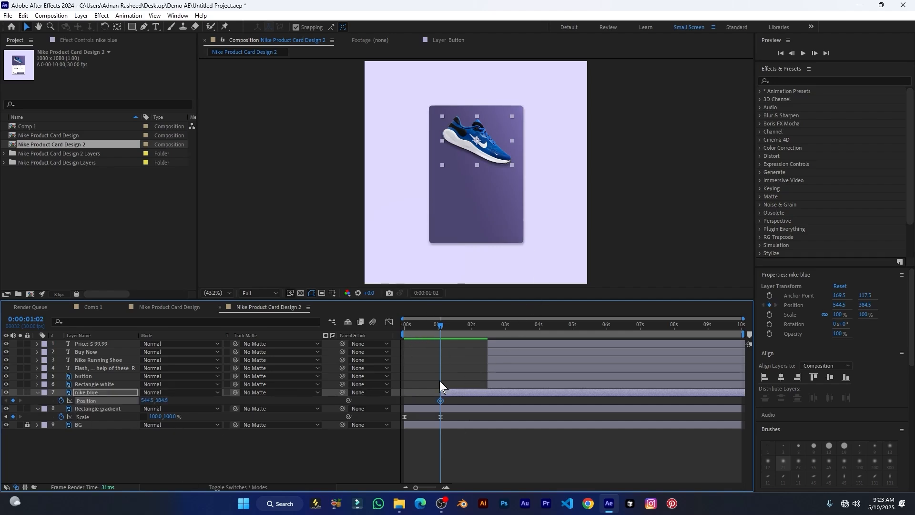
Go to 0:00:02:00 and add a second Position keyframe holding the shoe's current place.
click(435, 293)
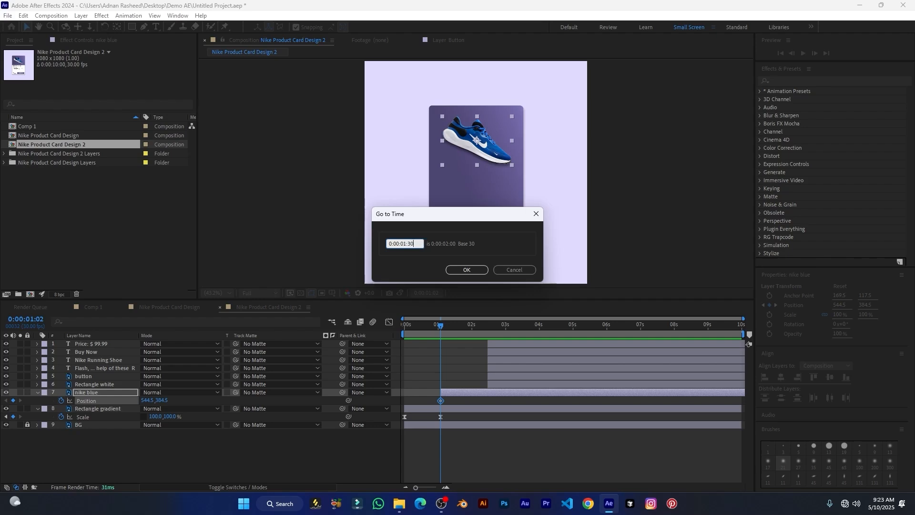
text(0:00:01:30)
key(Return)
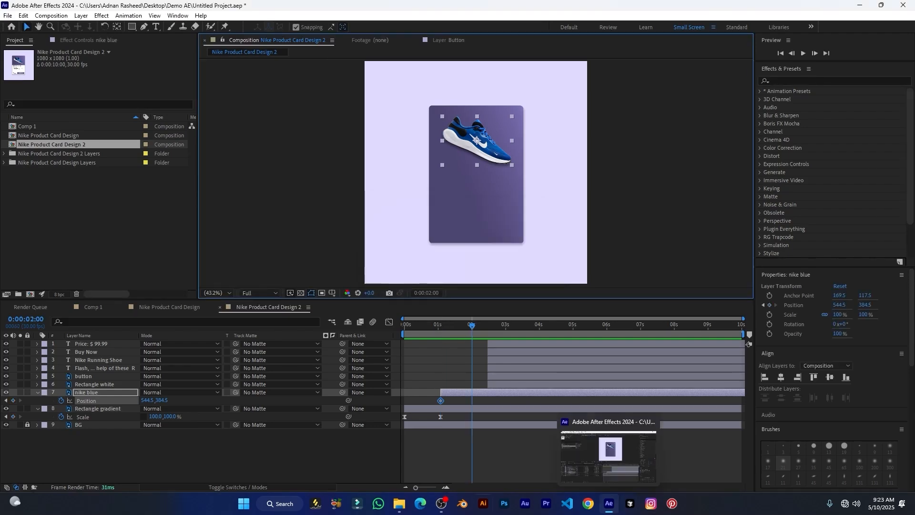
click(14, 400)
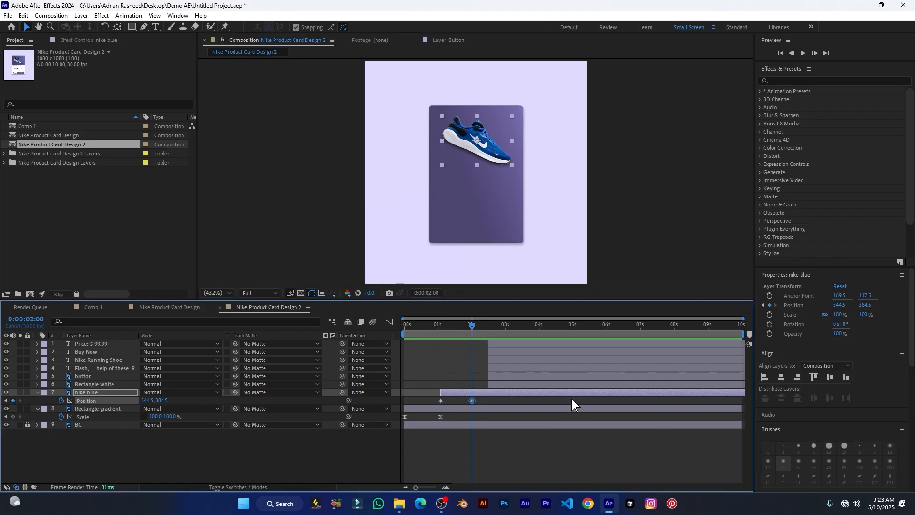
At the first Position keyframe, move the nike blue shoe straight up above the card to about 544.5, 83.9.
key(j)
click(456, 392)
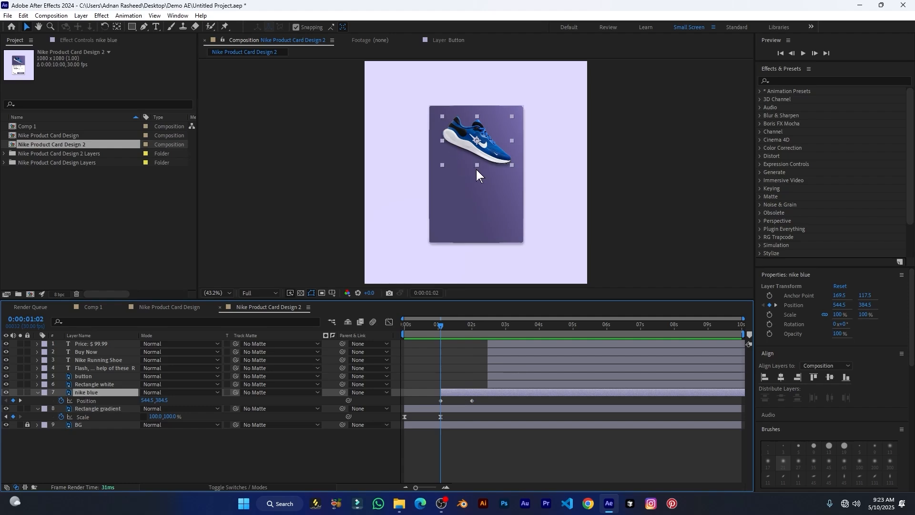
drag(482, 145, 478, 86)
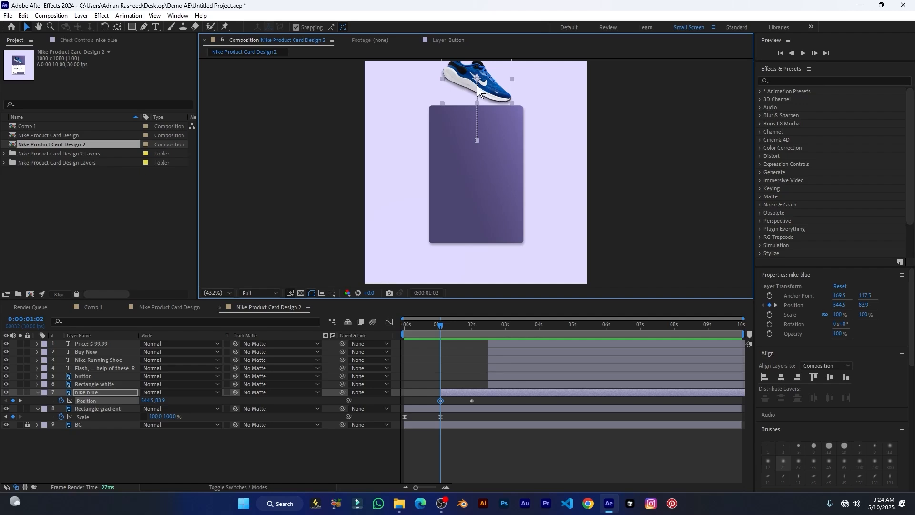
click(101, 391)
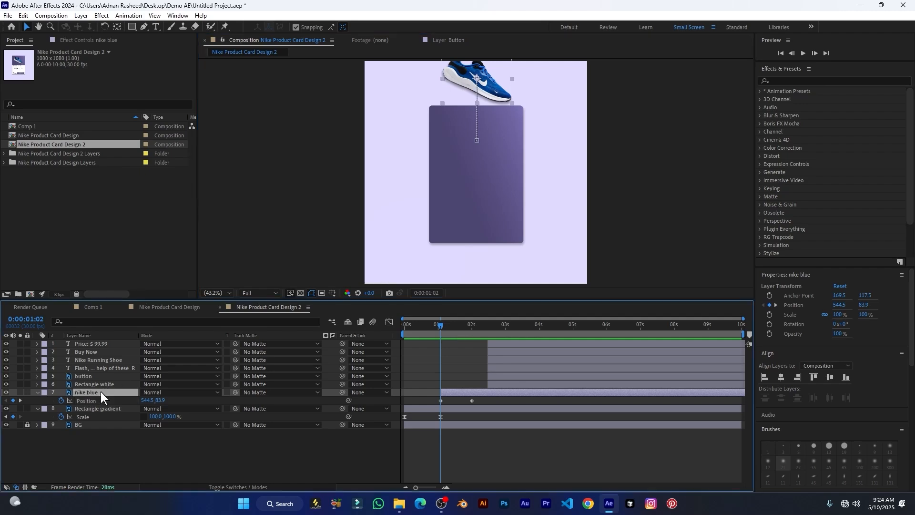
Animate the nike blue layer's Rotation from 14° at 0:00:01:02 to 0° at 0:00:02:00.
key(shift+r)
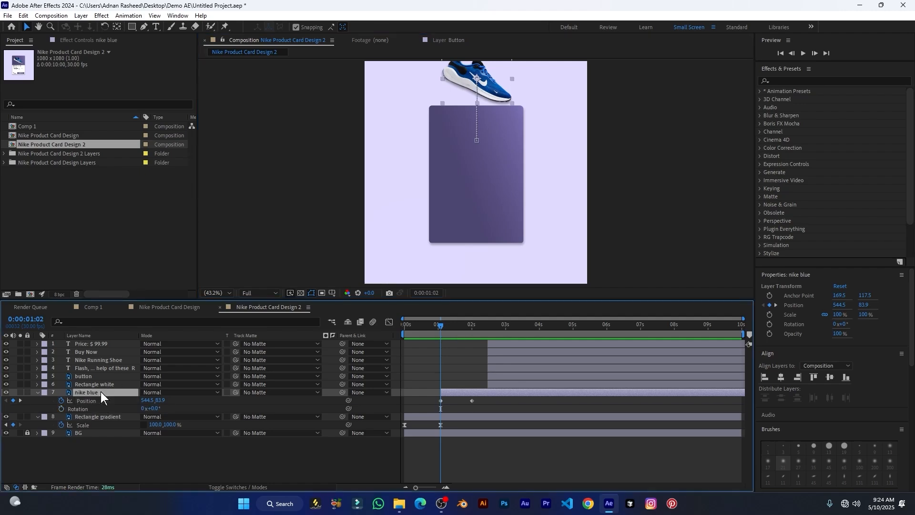
click(60, 409)
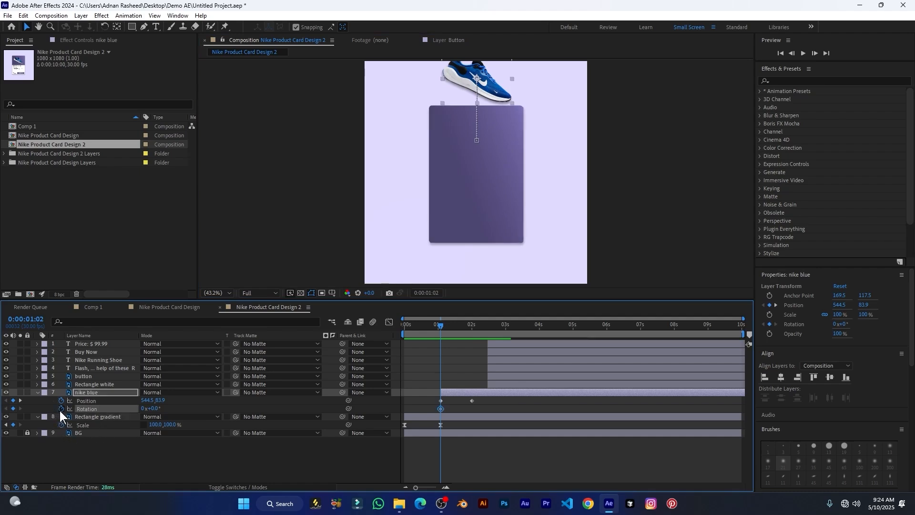
drag(468, 408, 466, 409)
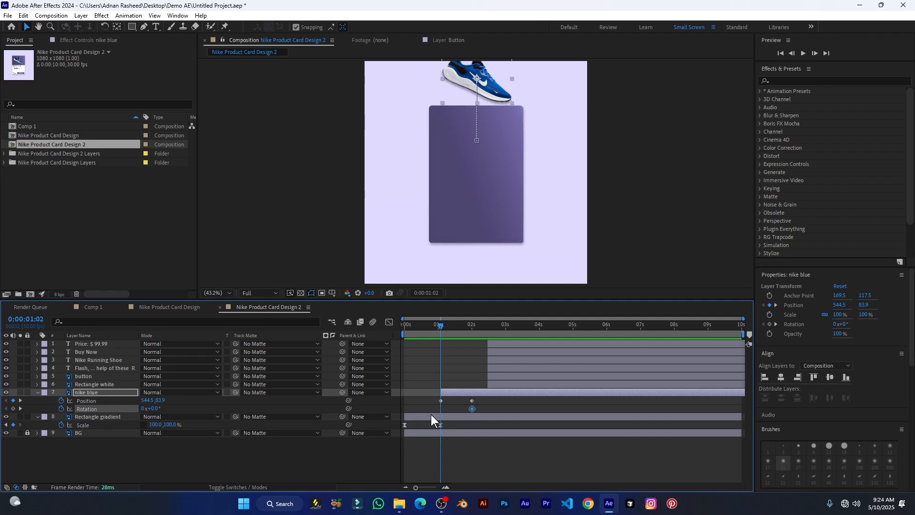
click(155, 408)
key(Return)
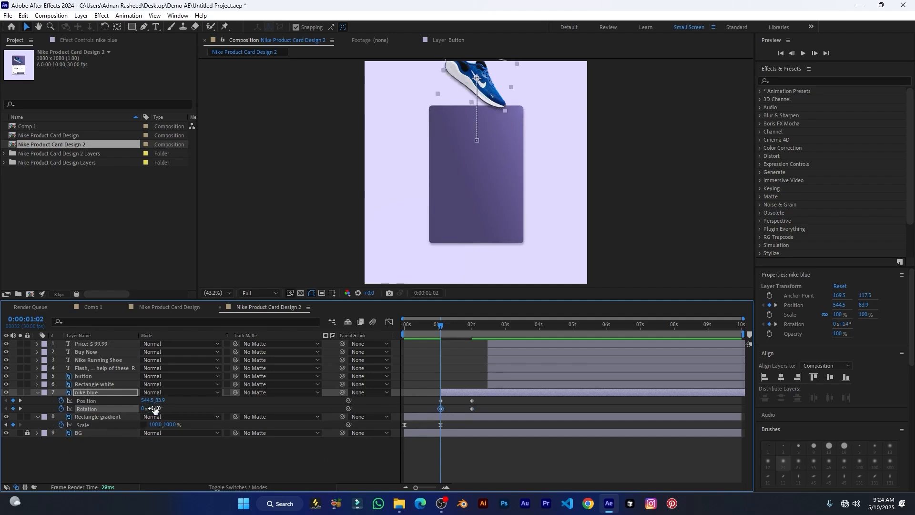
Apply Easy Ease to all the Position and Rotation keyframes of the nike blue layer.
drag(486, 398, 431, 414)
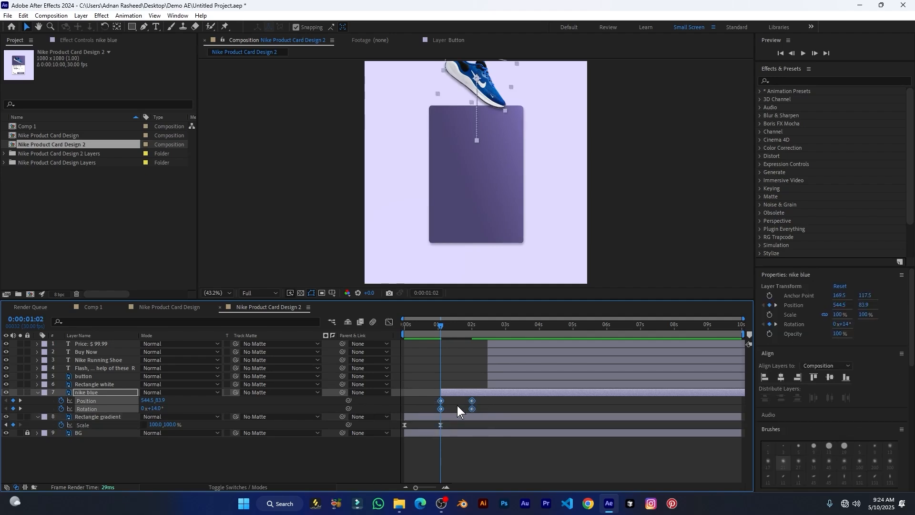
right_click(471, 401)
mouse_move(523, 394)
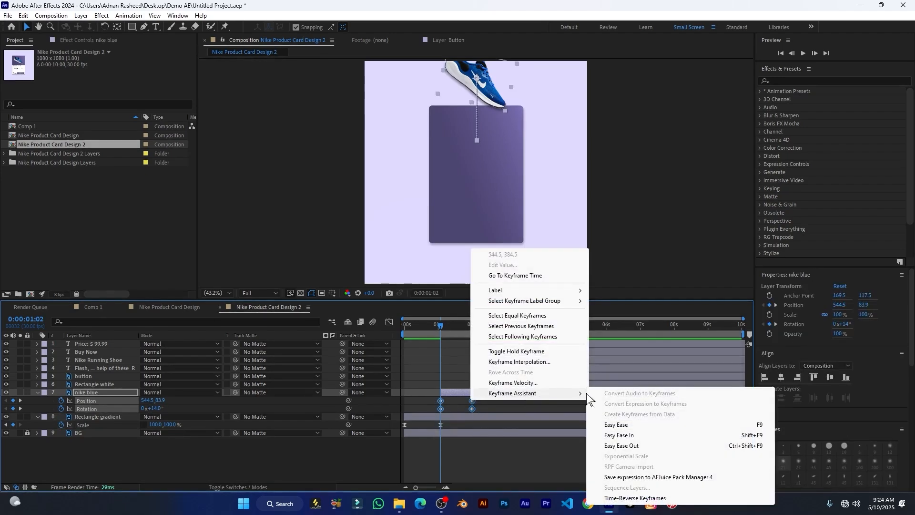
click(640, 429)
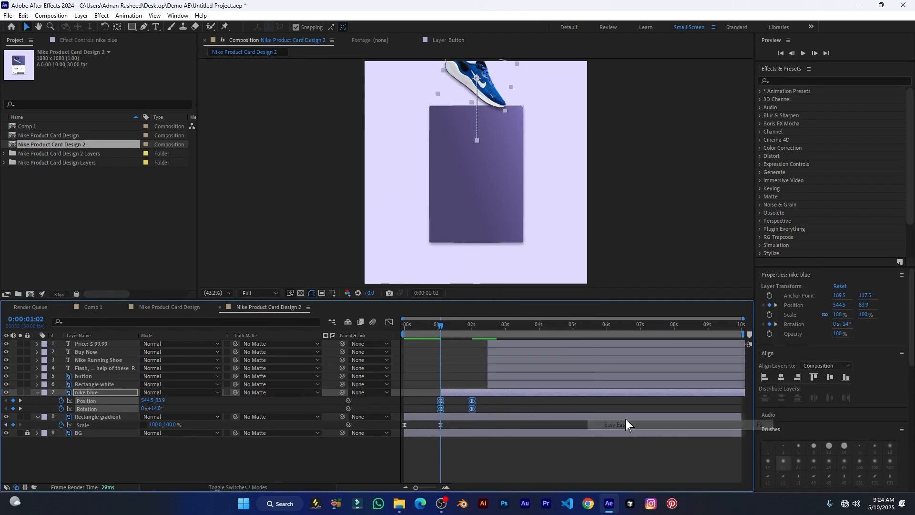
In the speed graph, extend the incoming ease of the shoe's final keyframes back to about halfway along the curve.
click(389, 322)
drag(511, 434, 409, 479)
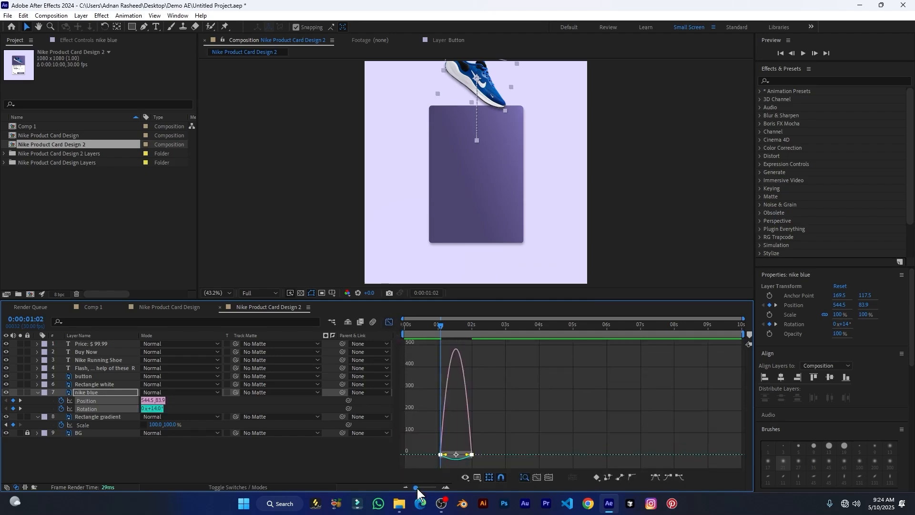
click(537, 478)
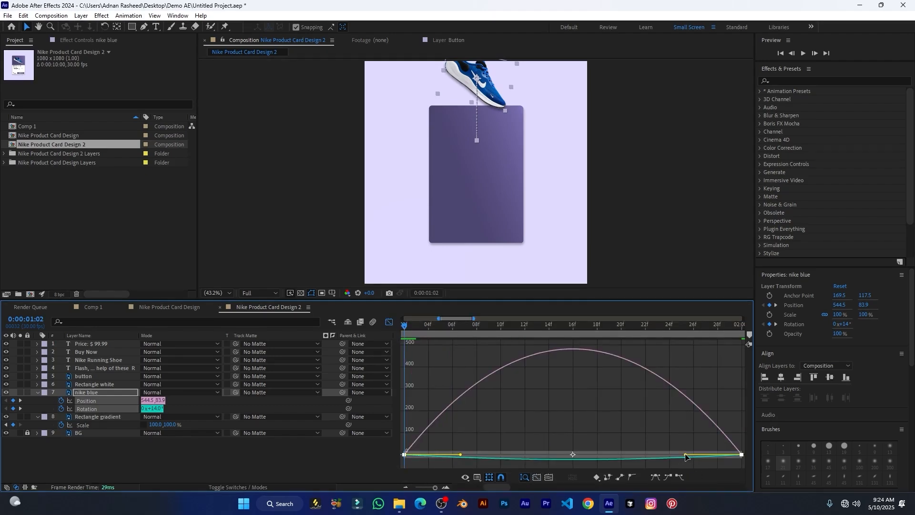
drag(685, 456, 573, 455)
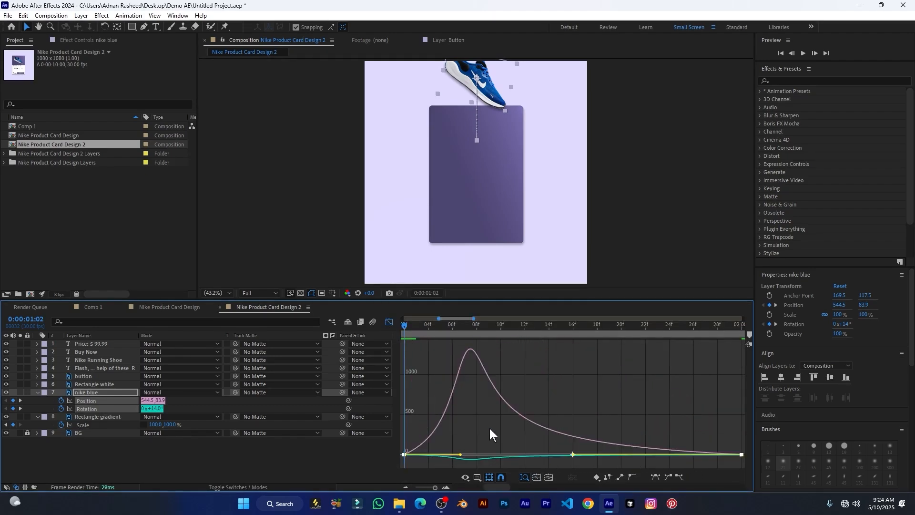
Preview the shoe drop and reduce the outgoing influence of its first keyframes to about 0.01%.
key(space)
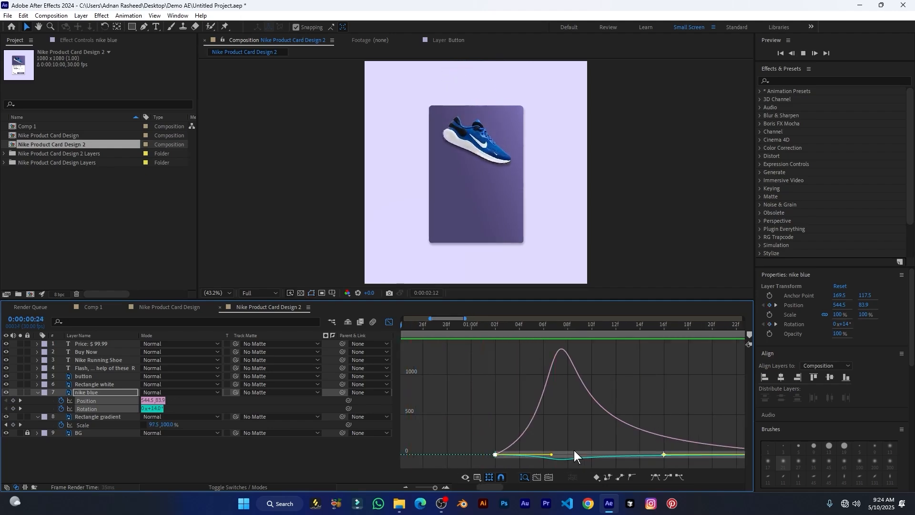
key(space)
scroll(573, 444, down, 2)
scroll(468, 456, up, 2)
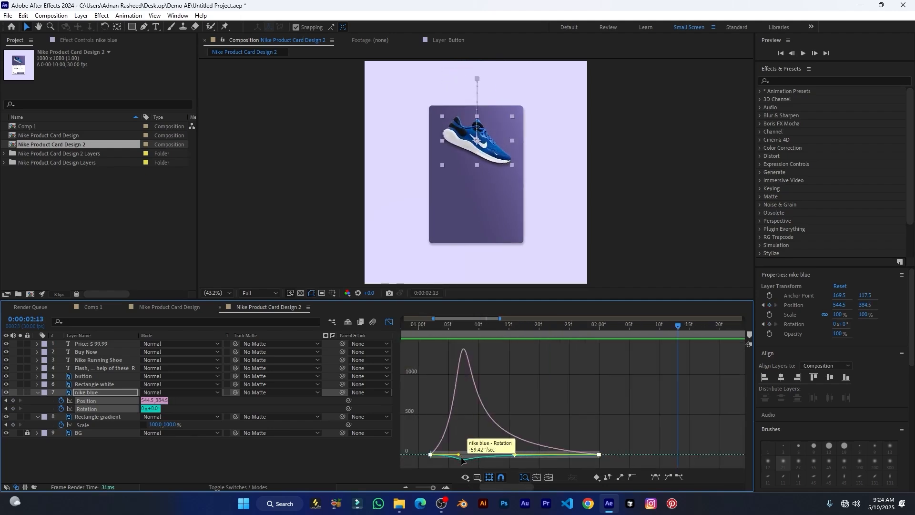
drag(459, 455, 427, 456)
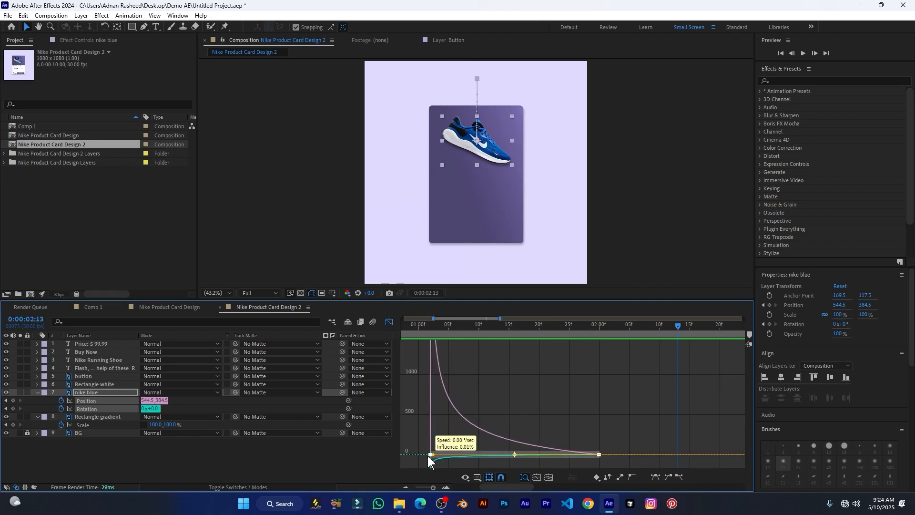
Leave the graph view and play back the shoe's drop into the card from before it starts.
click(389, 323)
scroll(525, 397, down, 3)
click(440, 328)
key(space)
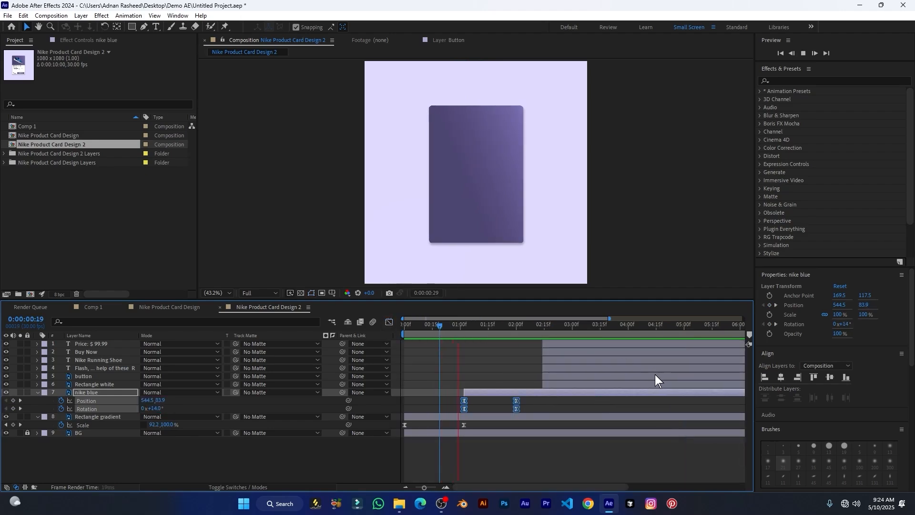
key(space)
Duplicate the Rectangle gradient layer and rename the copy mask.
click(473, 329)
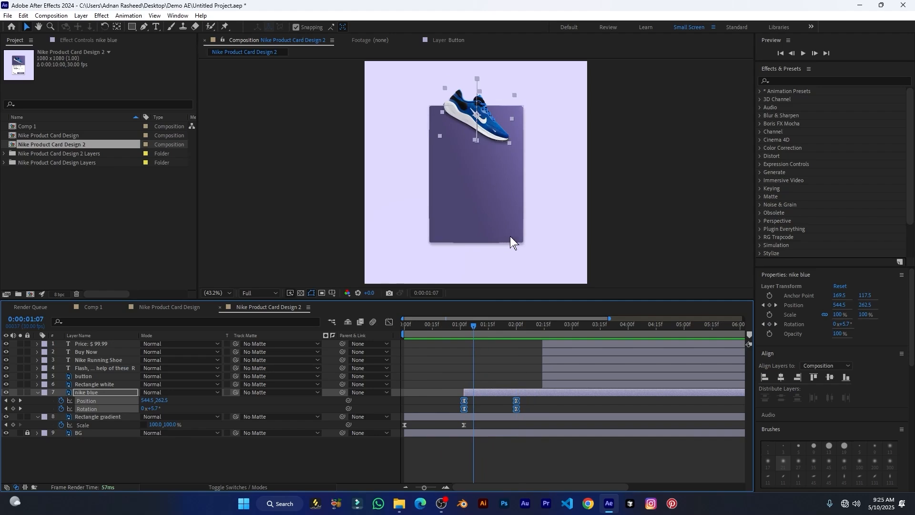
click(38, 392)
click(90, 434)
click(99, 401)
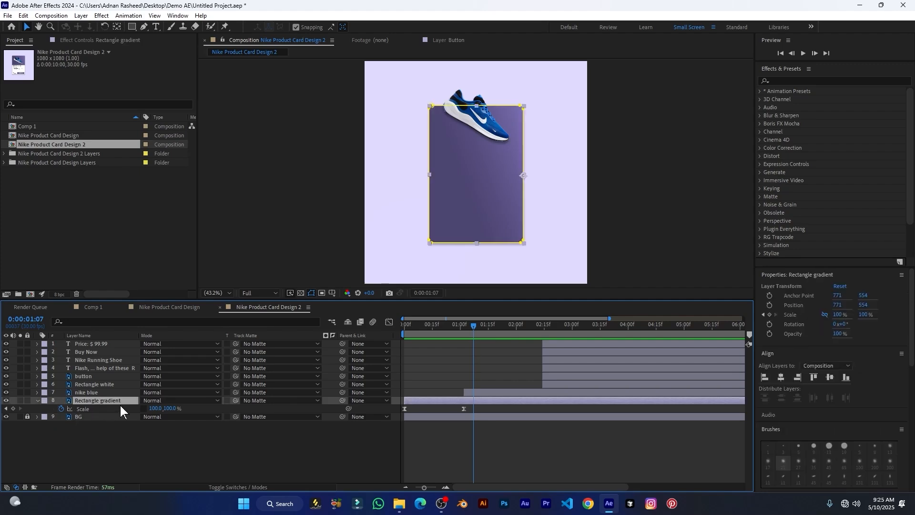
key(ctrl+d)
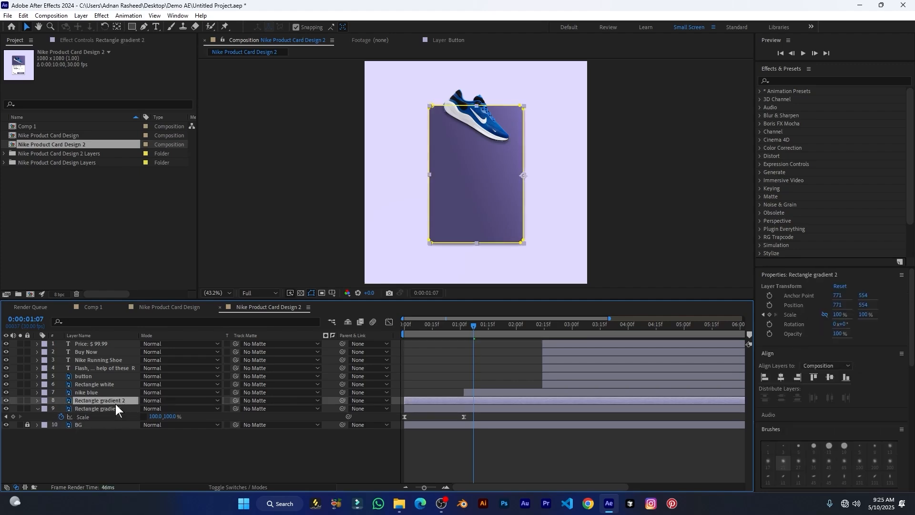
key(Return)
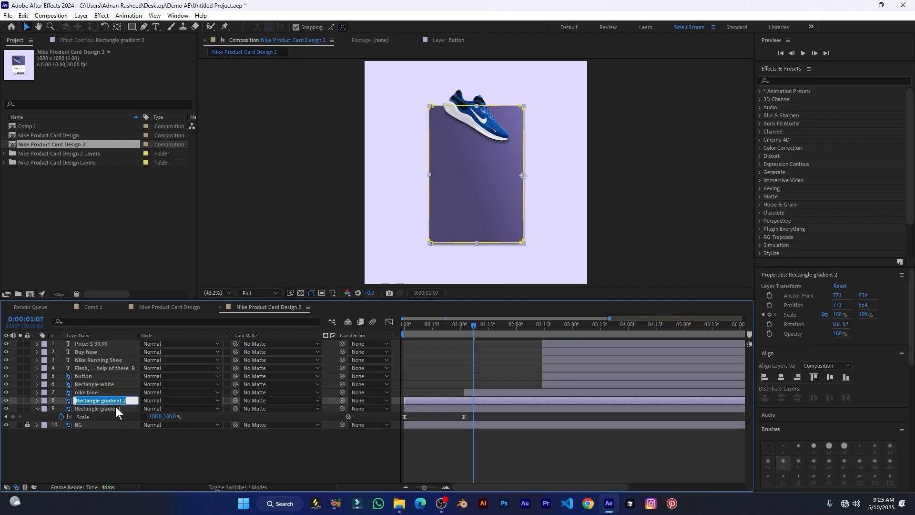
text(mask)
key(Return)
Set the mask layer as the track matte of nike blue and preview the clipped shoe drop.
click(96, 392)
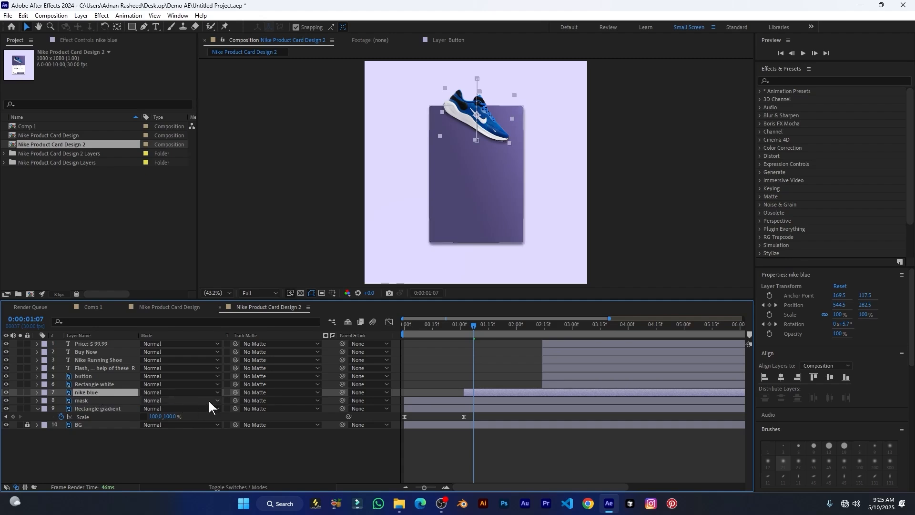
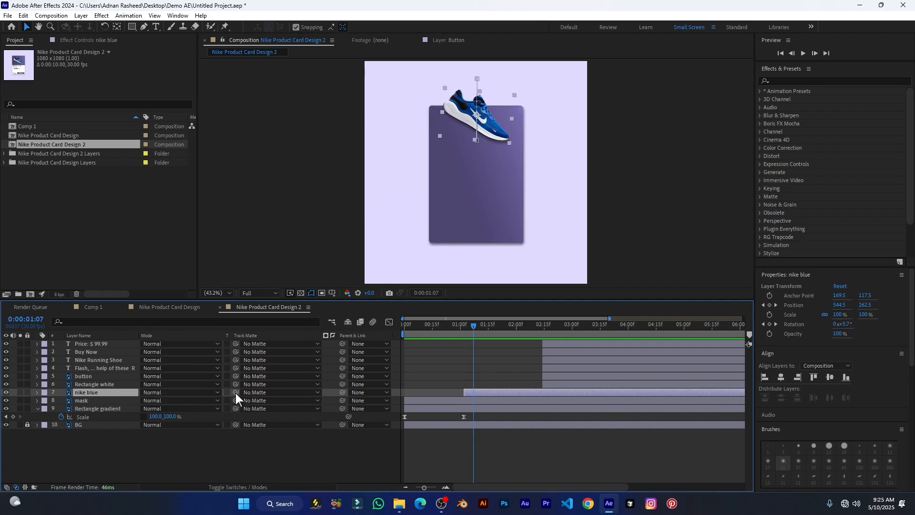
drag(236, 393, 90, 402)
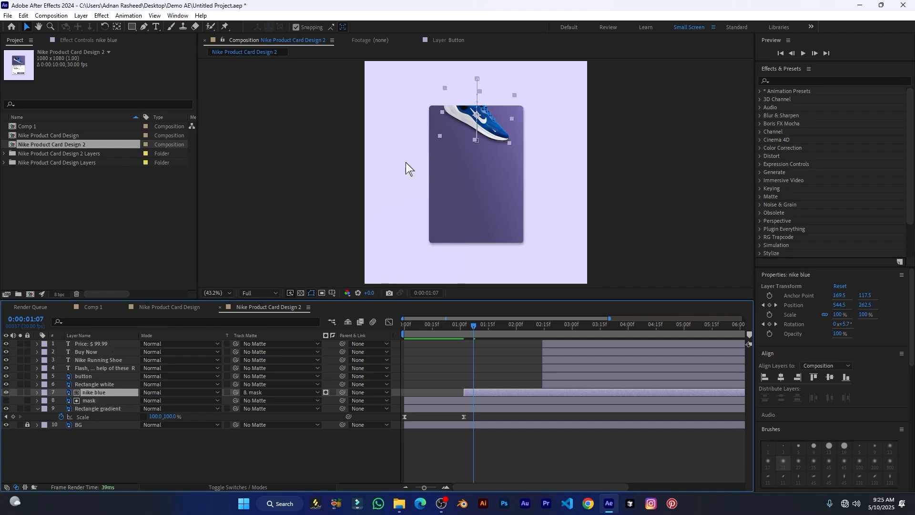
drag(474, 325, 459, 325)
key(space)
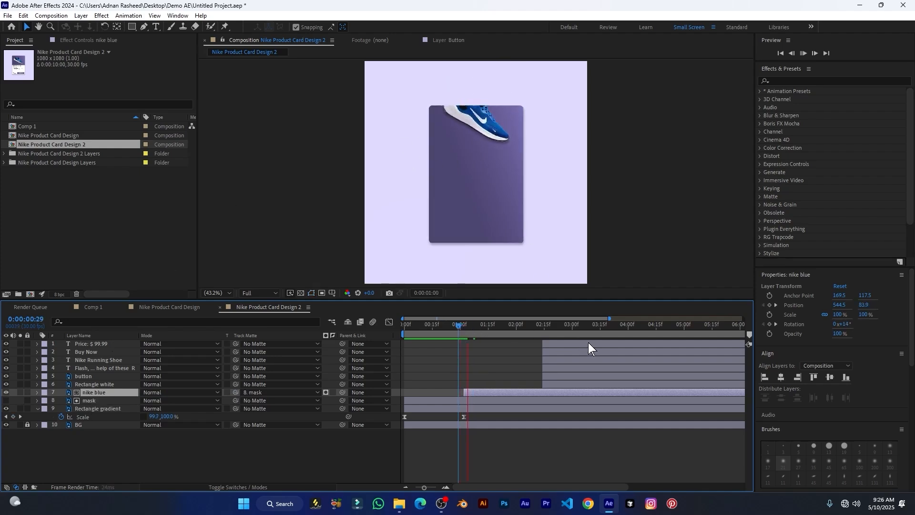
key(space)
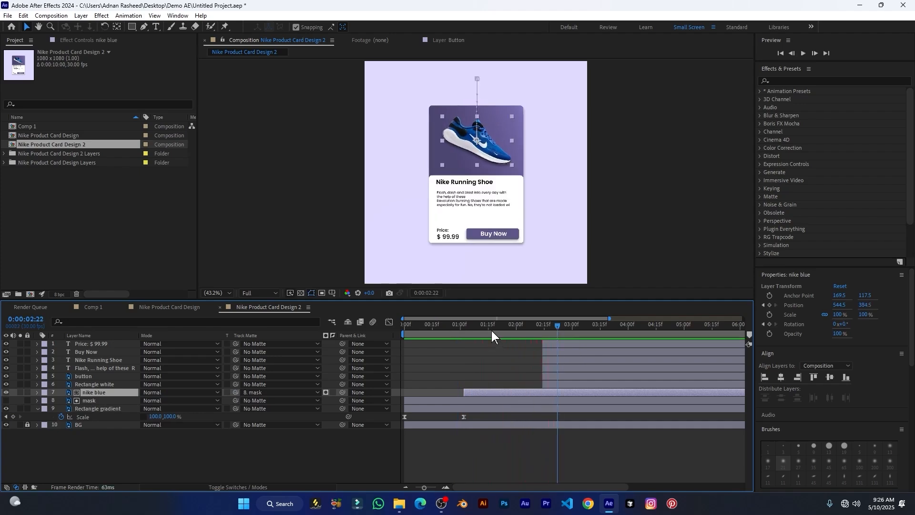
Go to the shoe's final keyframes at 0:00:02:00 and shift the Rectangle white layer to start there.
drag(490, 328, 510, 328)
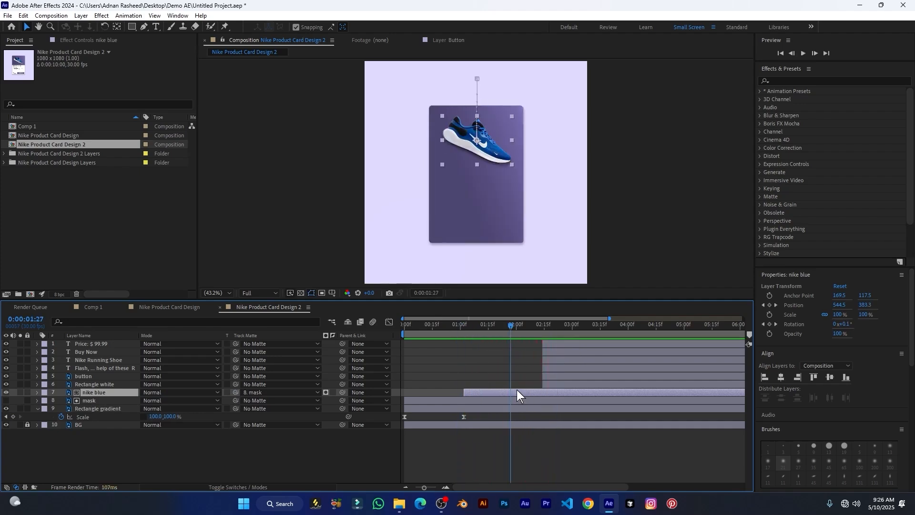
key(u)
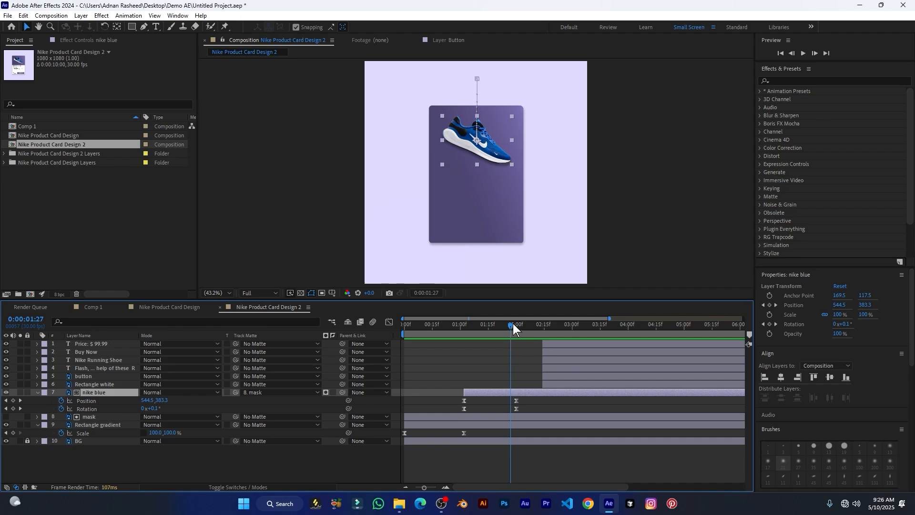
drag(513, 323, 521, 330)
click(93, 384)
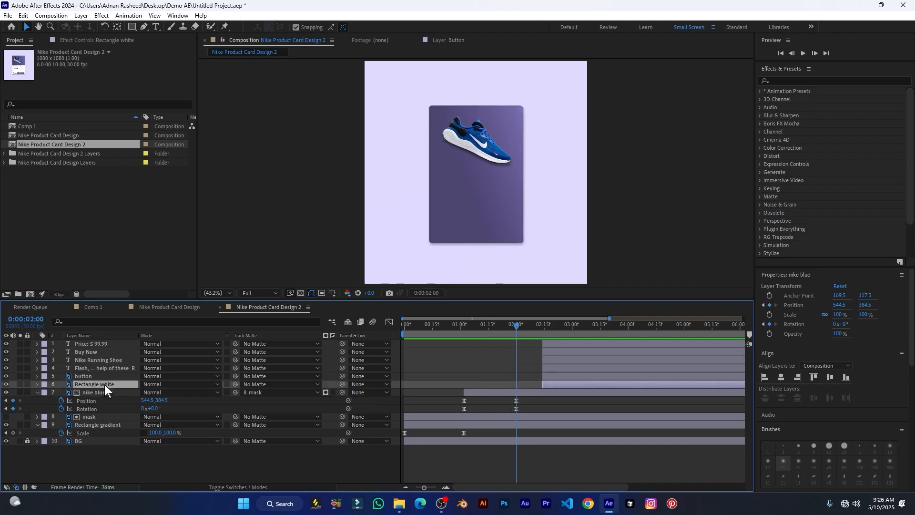
click(39, 392)
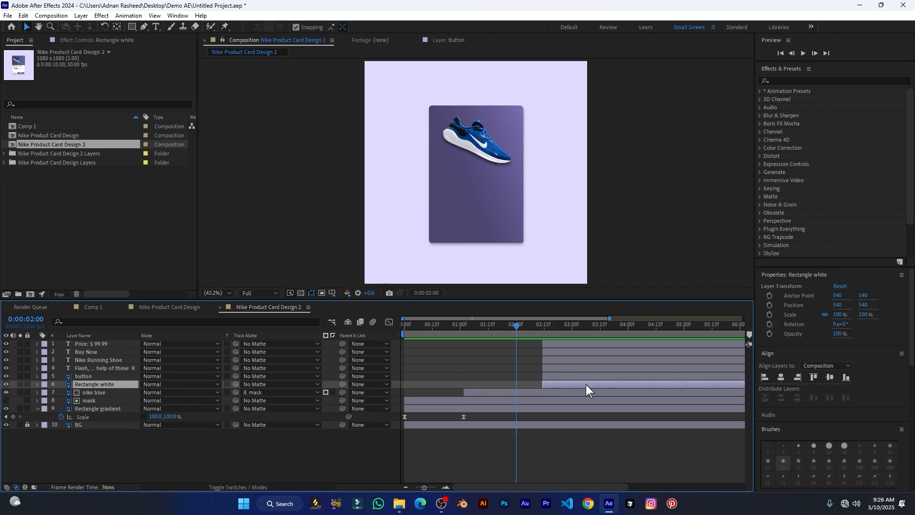
drag(561, 382, 538, 386)
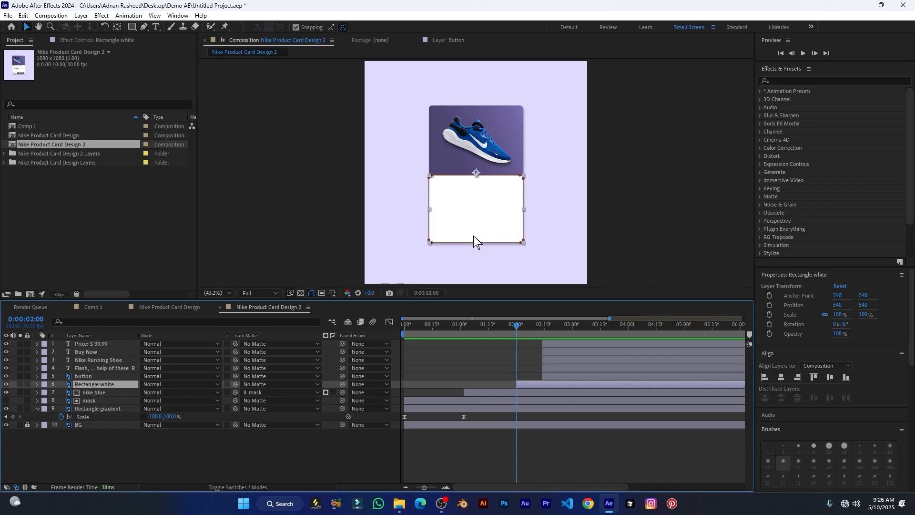
Move Rectangle white's anchor point to the centre of its bottom edge and add a Scale keyframe at 0:00:02:00.
click(117, 27)
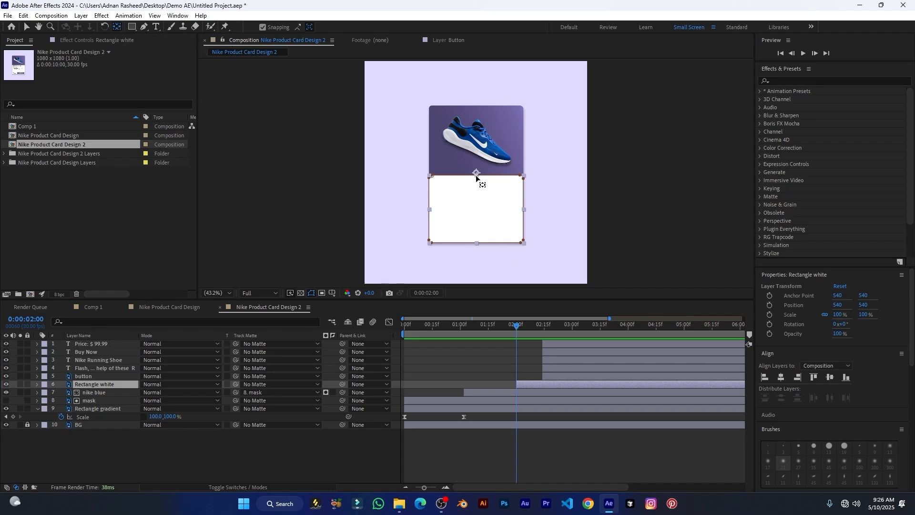
drag(478, 180, 480, 242)
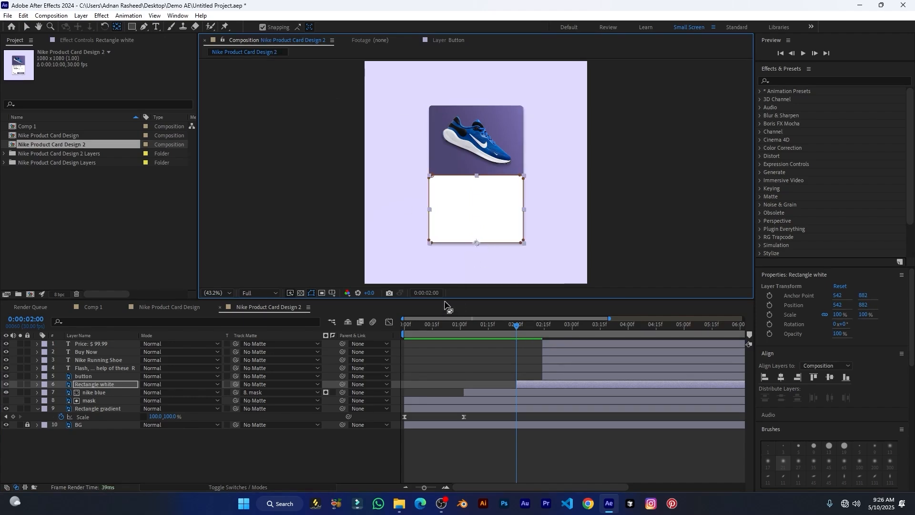
click(529, 384)
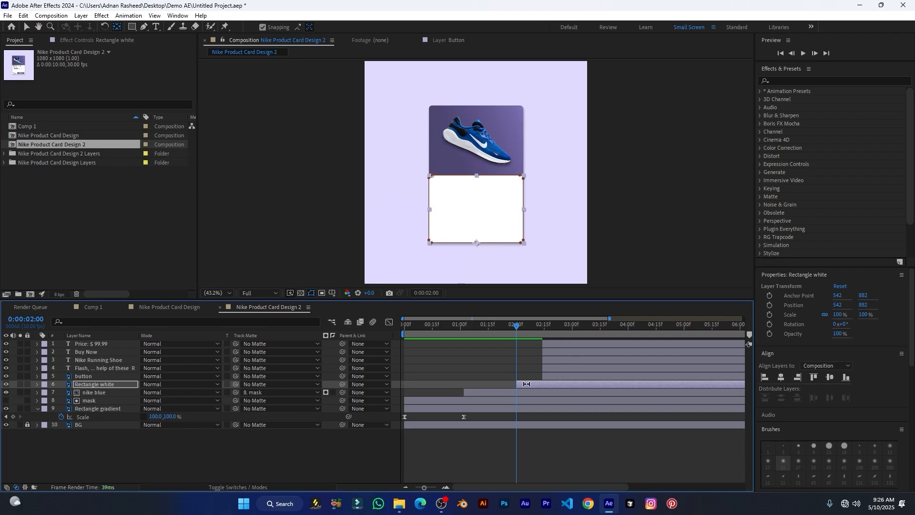
key(s)
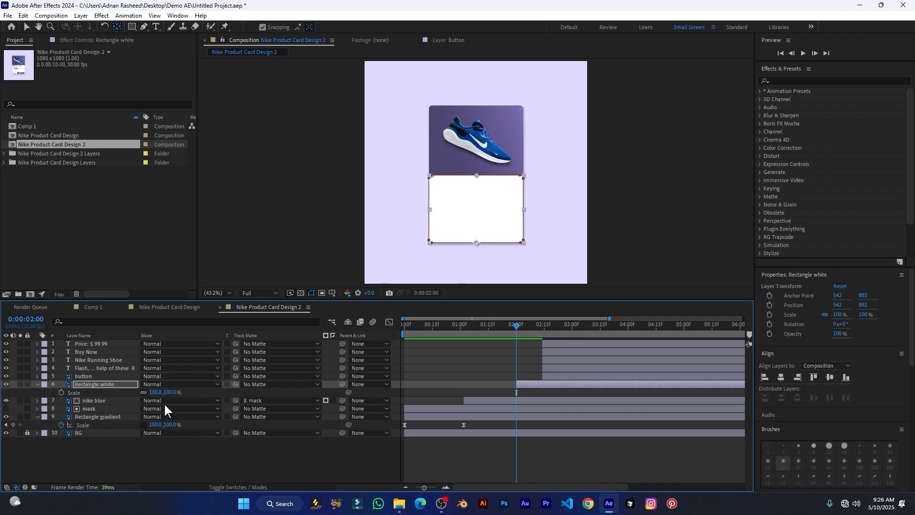
click(61, 392)
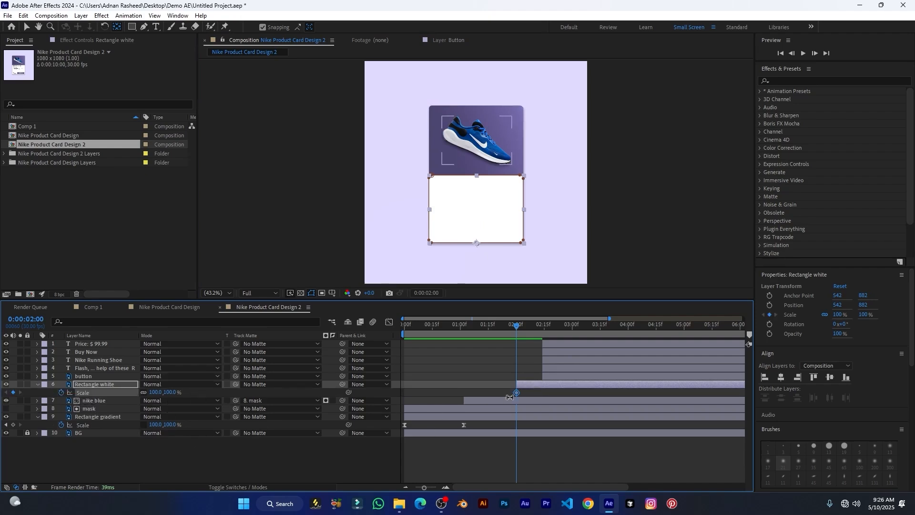
Place a second 100% Scale keyframe for Rectangle white at 0:00:03:00 and return to the first one at 0:00:02:00.
drag(551, 395, 556, 394)
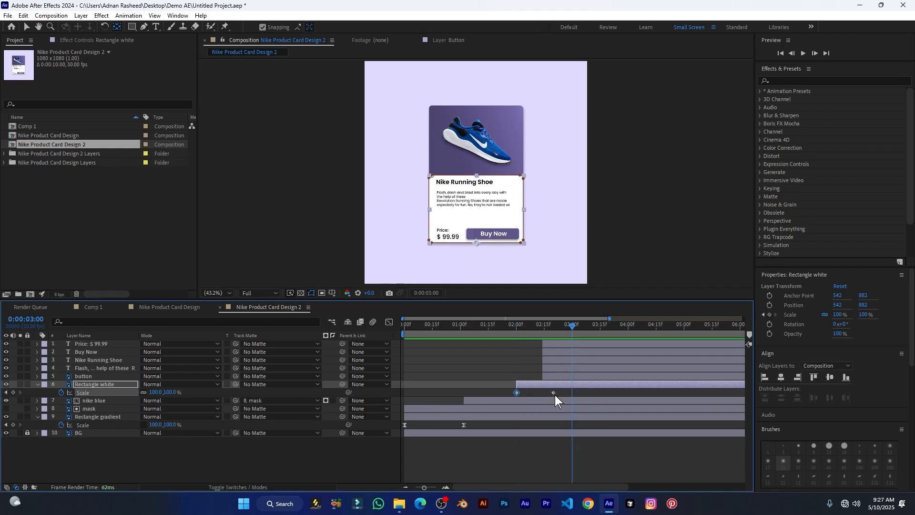
click(558, 392)
drag(558, 392, 573, 393)
click(517, 333)
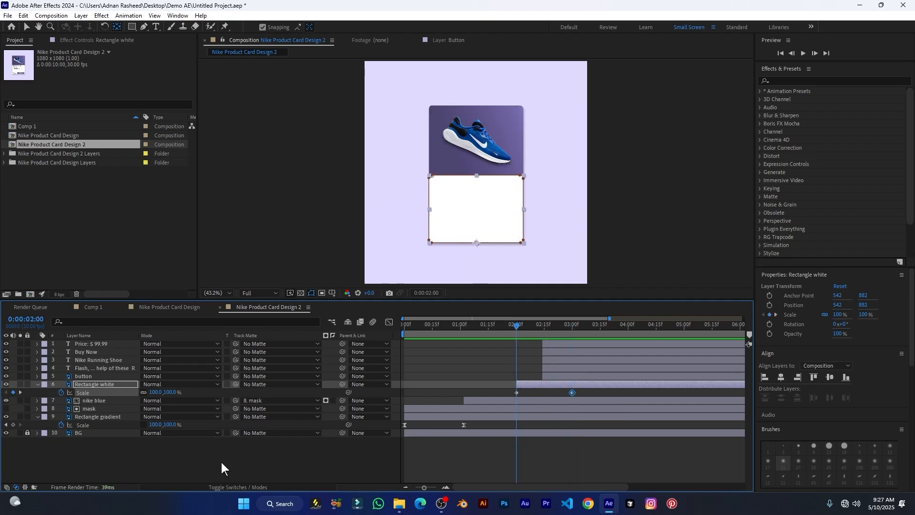
Unlink Rectangle white's scale dimensions and set its vertical Scale to 0% at 0:00:02:00.
click(143, 392)
click(173, 392)
text(0)
key(Return)
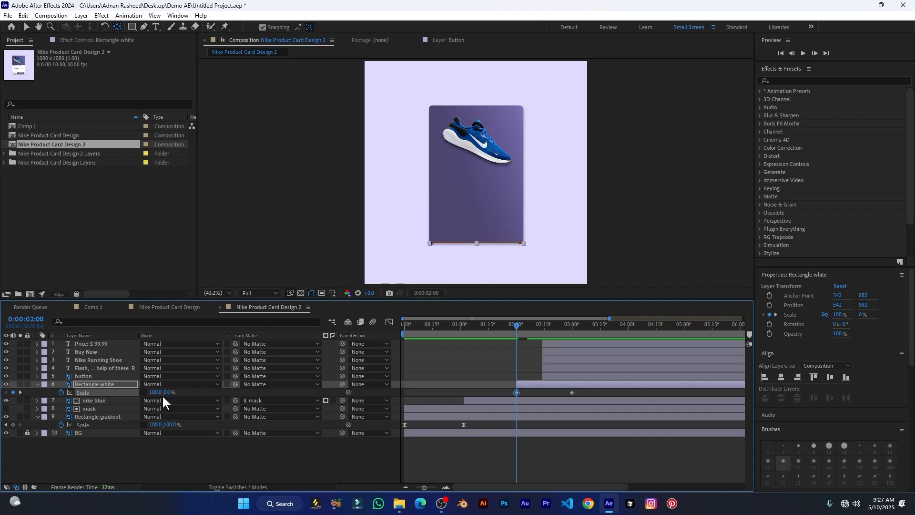
Apply Easy Ease to both Scale keyframes of Rectangle white.
drag(591, 390, 503, 399)
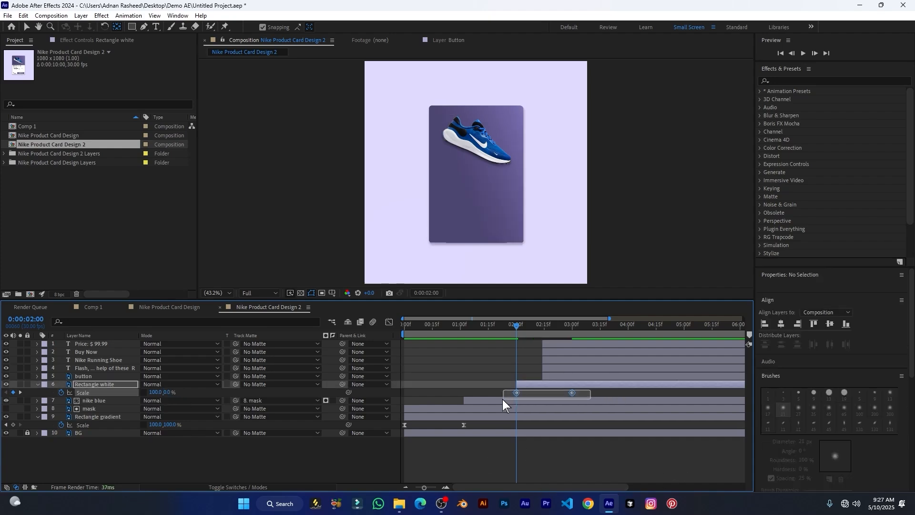
right_click(516, 391)
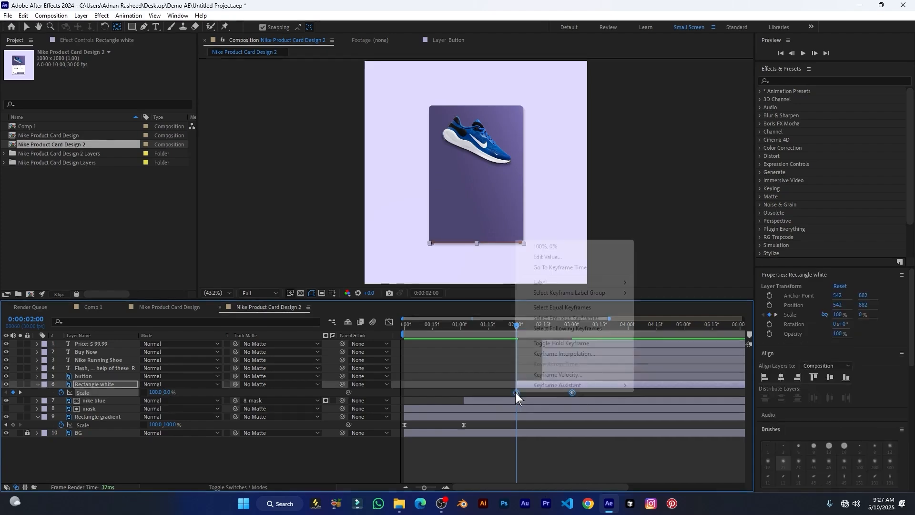
mouse_move(573, 385)
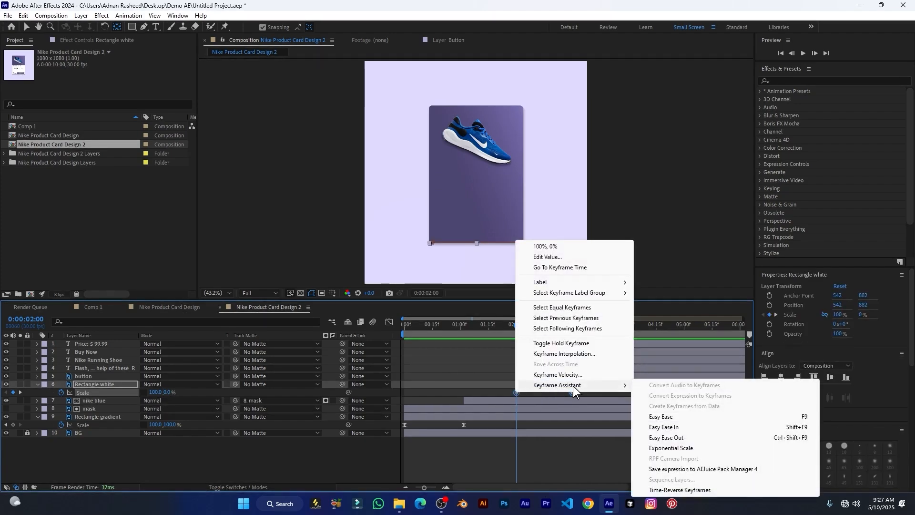
click(665, 417)
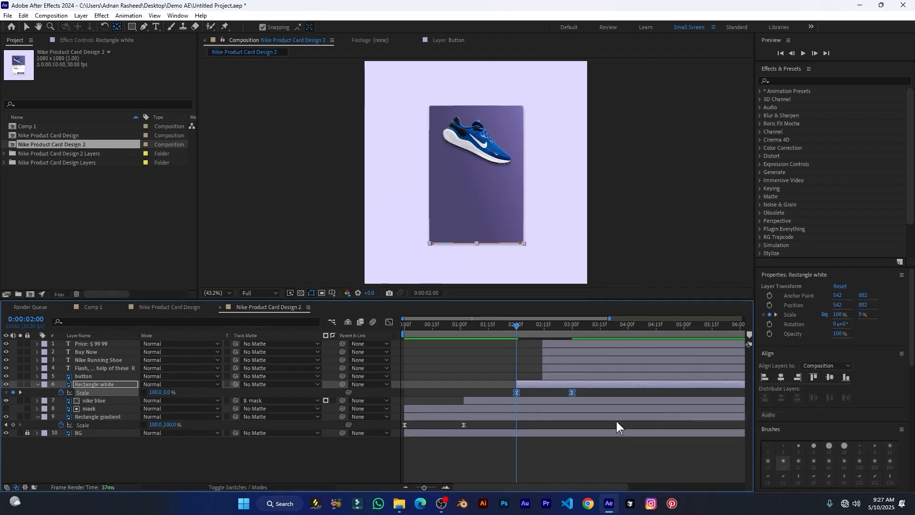
Reshape Rectangle white's Scale speed graph to peak early and slow gradually into the last keyframe, and preview the panel's rise.
click(389, 322)
drag(597, 460, 436, 476)
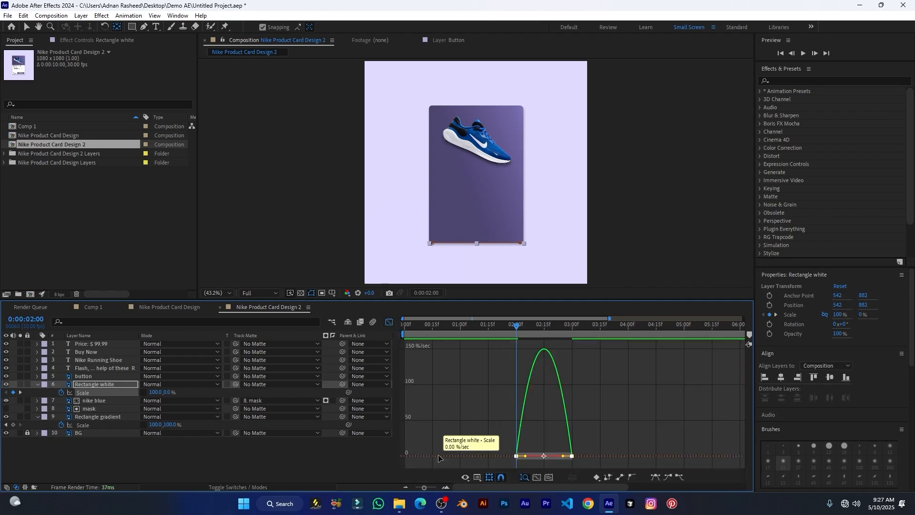
click(537, 478)
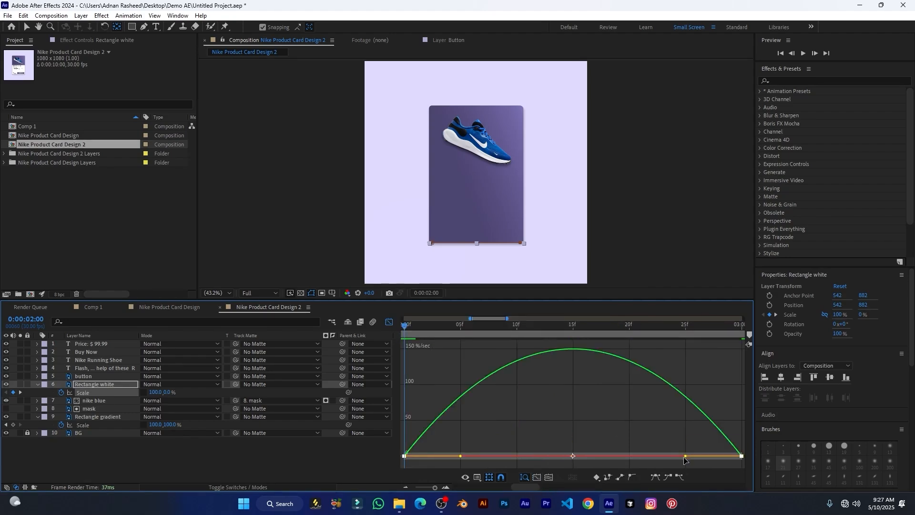
drag(685, 456, 573, 458)
key(space)
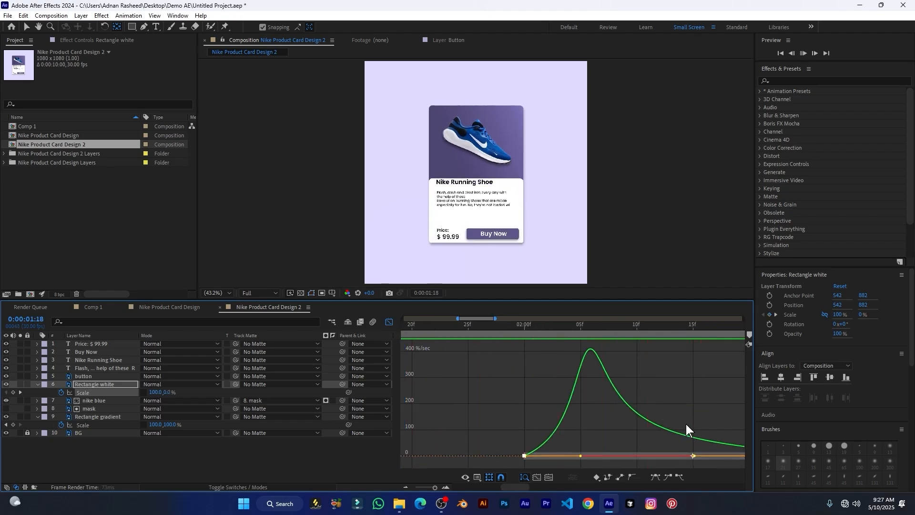
key(space)
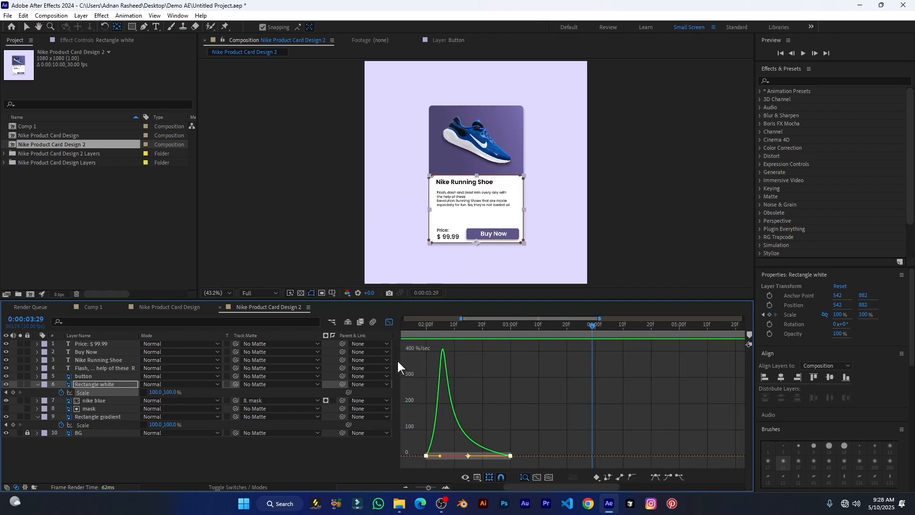
click(389, 321)
Shift the price, Buy Now, Nike Running Shoe, description and button layers together to start at about 0:00:04:00.
click(459, 333)
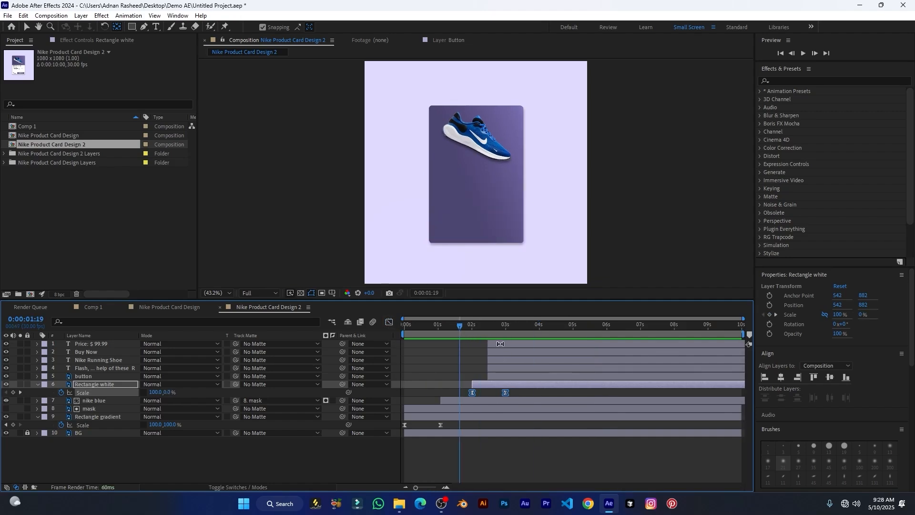
click(497, 343)
shift+click(508, 378)
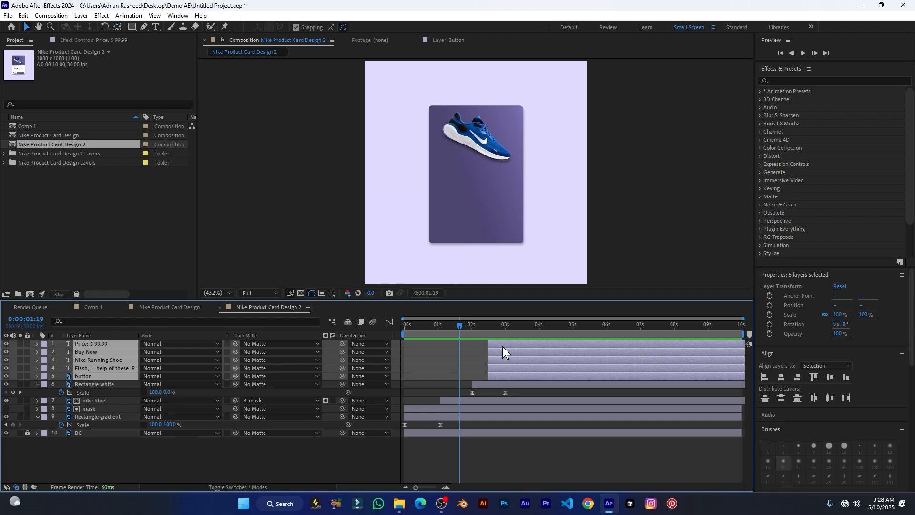
drag(502, 346, 554, 346)
click(463, 353)
Start the Nike Running Shoe layer at 0:00:03:00 and move it directly above Rectangle white in the layer stack.
drag(463, 331, 505, 335)
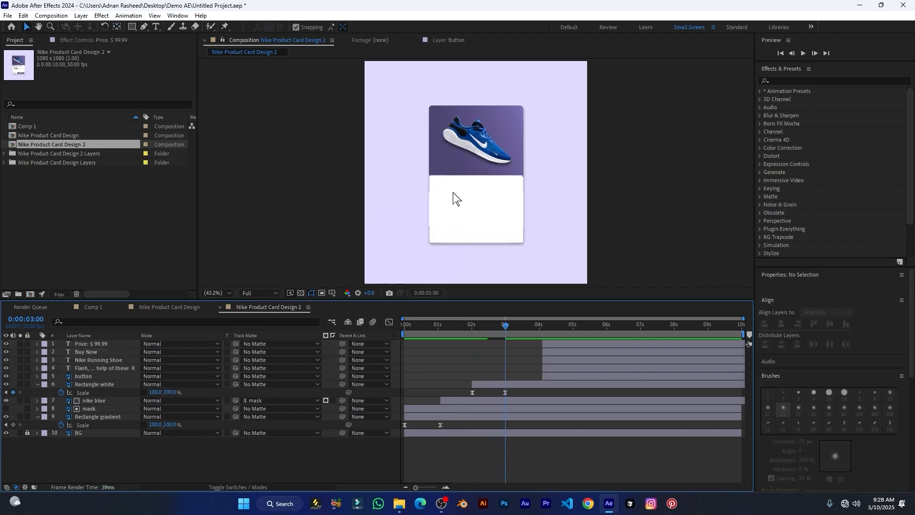
click(103, 363)
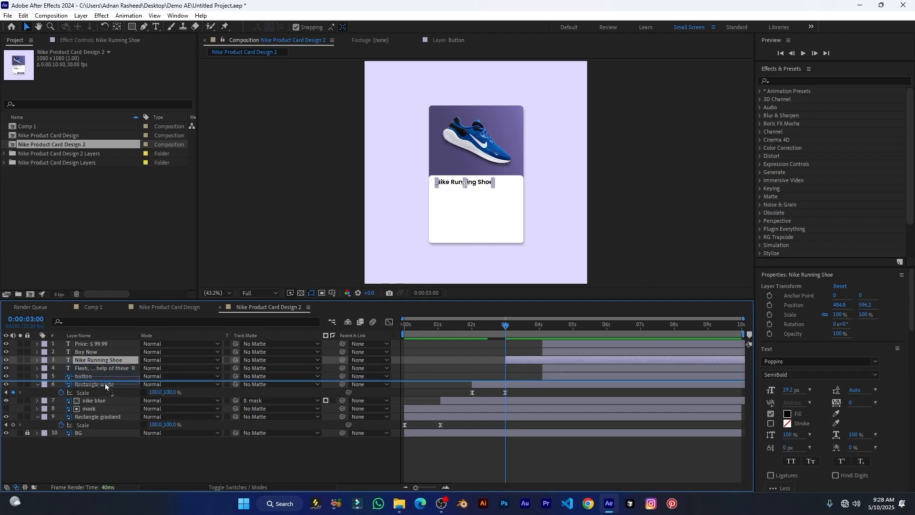
key(ctrl+bracketleft)
key(ctrl+bracketleft)
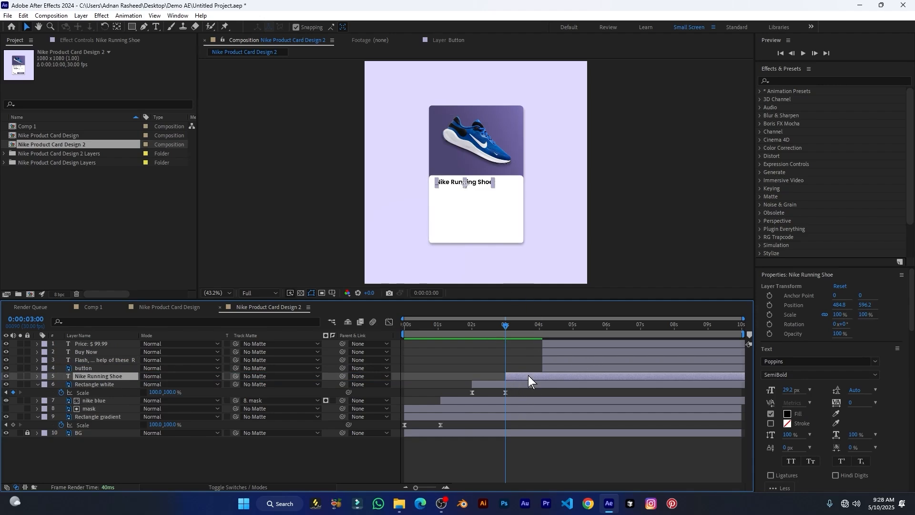
Keyframe Nike Running Shoe's Position to slide in from outside the card's left edge at 149.5, 596.2, starting at 0:00:03:00 and lasting about one second.
key(p)
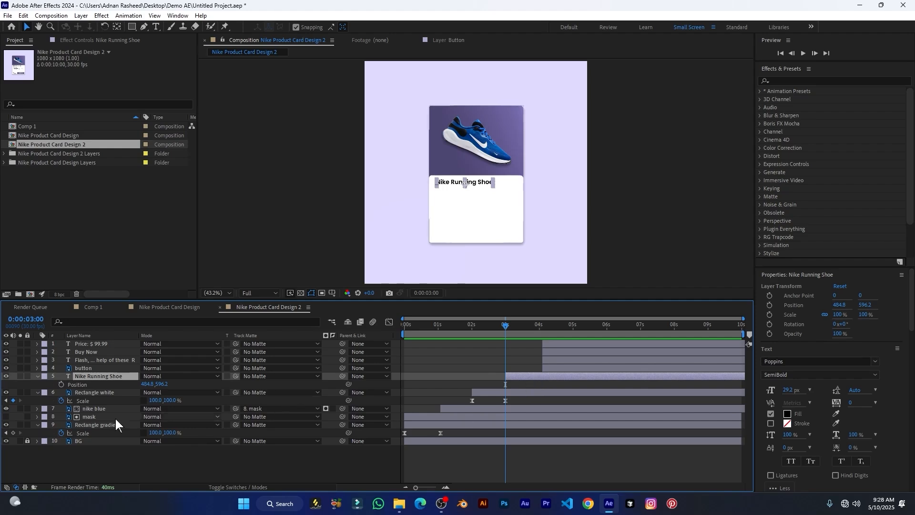
click(61, 384)
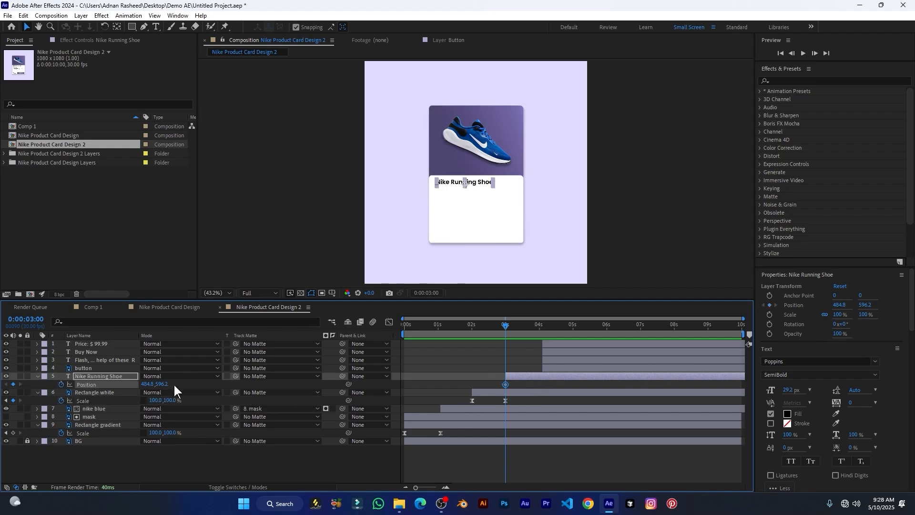
mouse_move(506, 384)
click(14, 383)
drag(470, 184, 409, 189)
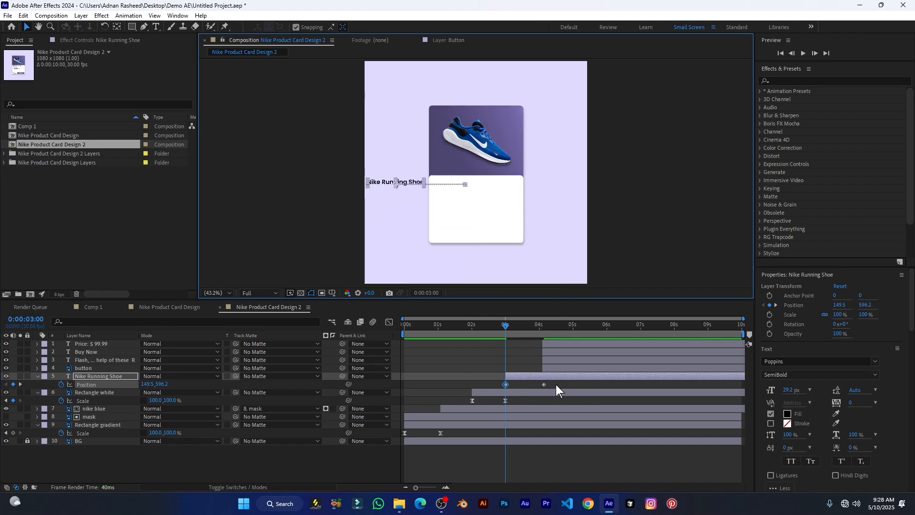
Apply Easy Ease to both Position keyframes of Nike Running Shoe.
drag(556, 384, 467, 393)
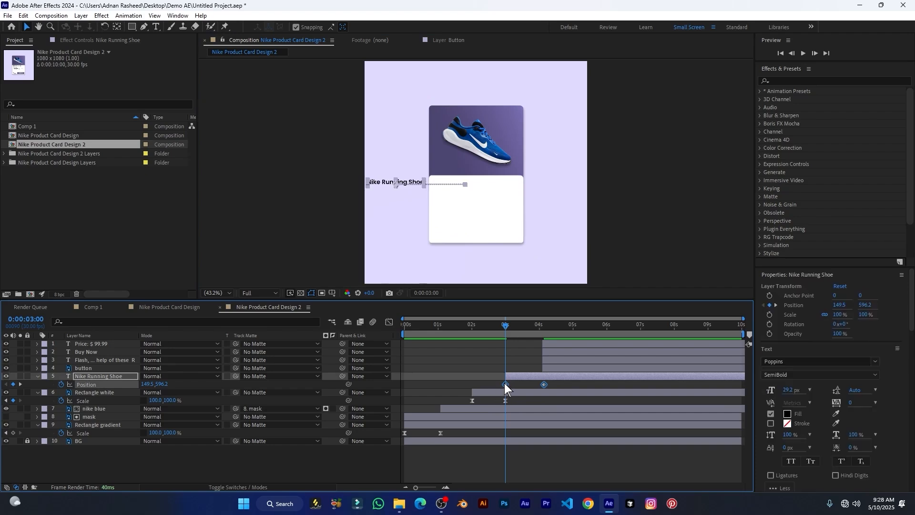
right_click(505, 384)
mouse_move(548, 376)
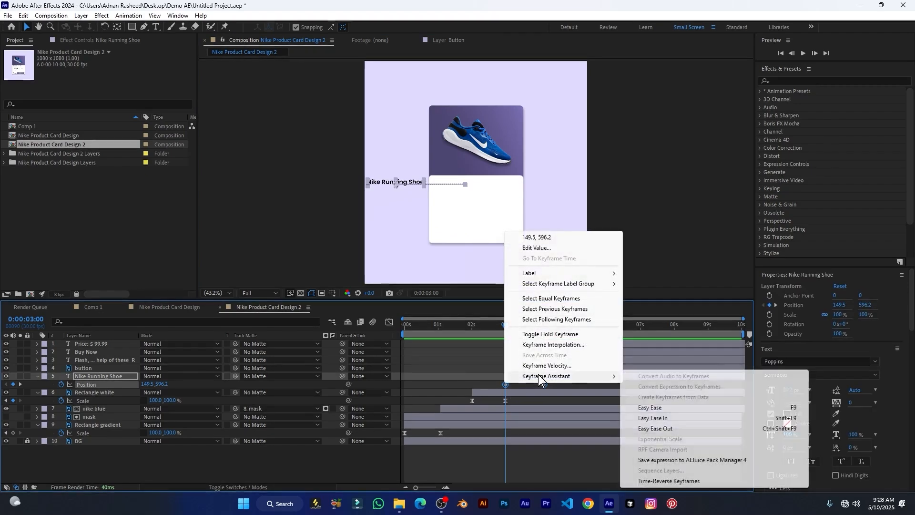
click(664, 410)
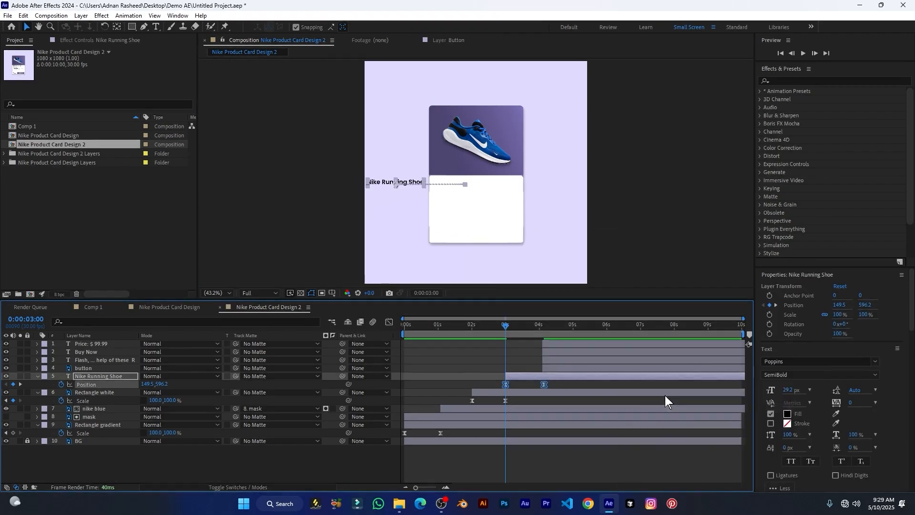
Reshape Nike Running Shoe's Position speed graph to start at peak speed and decelerate gradually into the last keyframe.
click(388, 323)
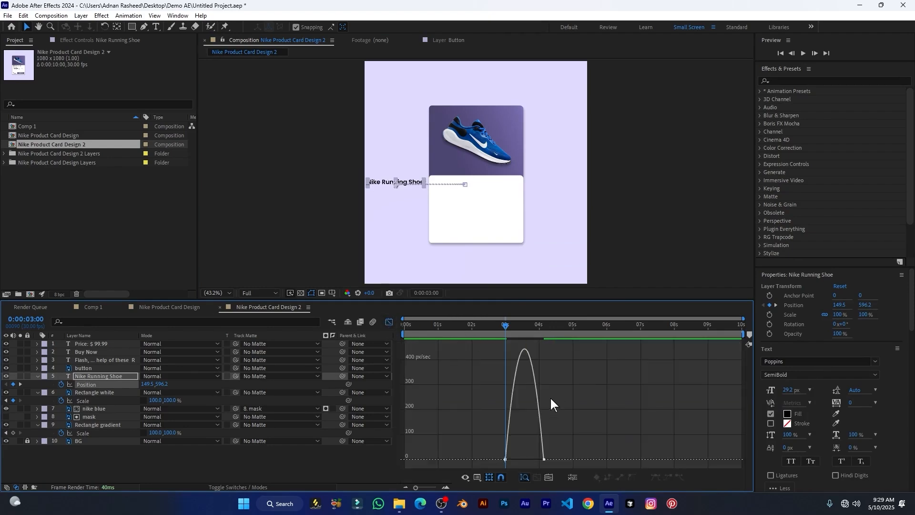
drag(571, 428, 409, 477)
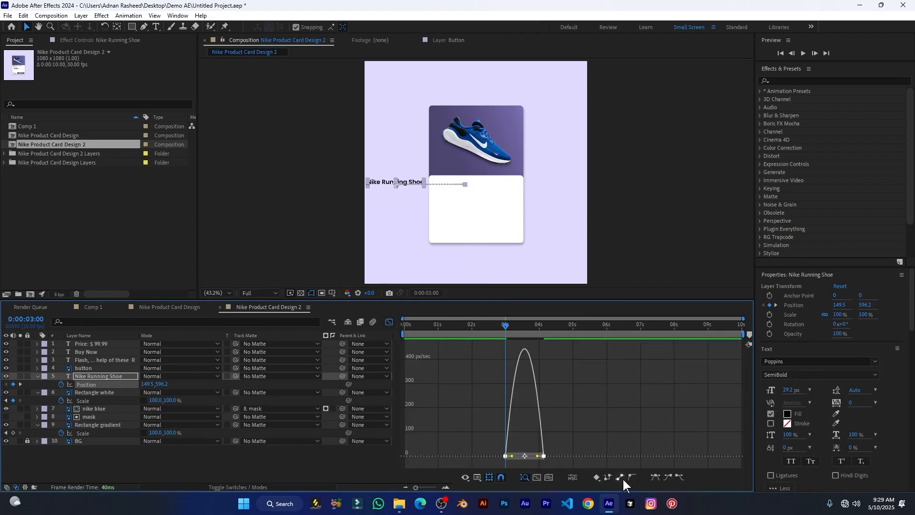
click(541, 477)
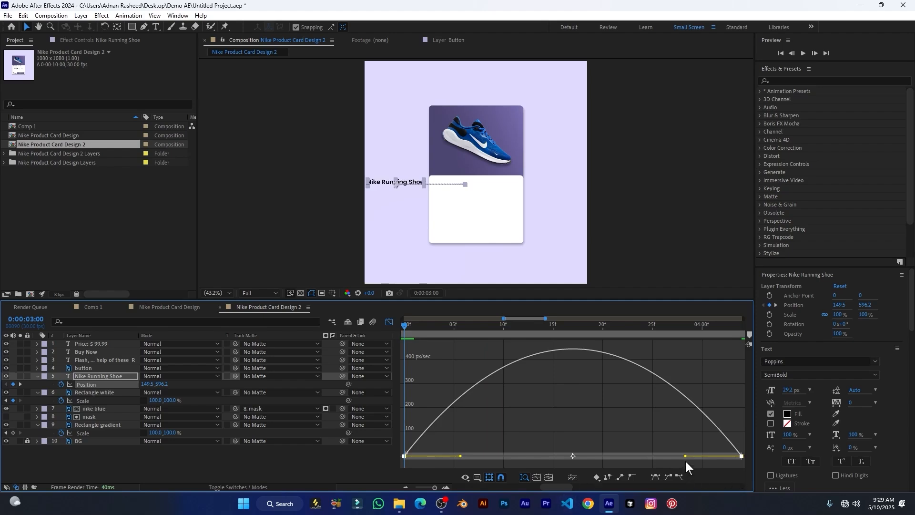
drag(685, 457, 573, 457)
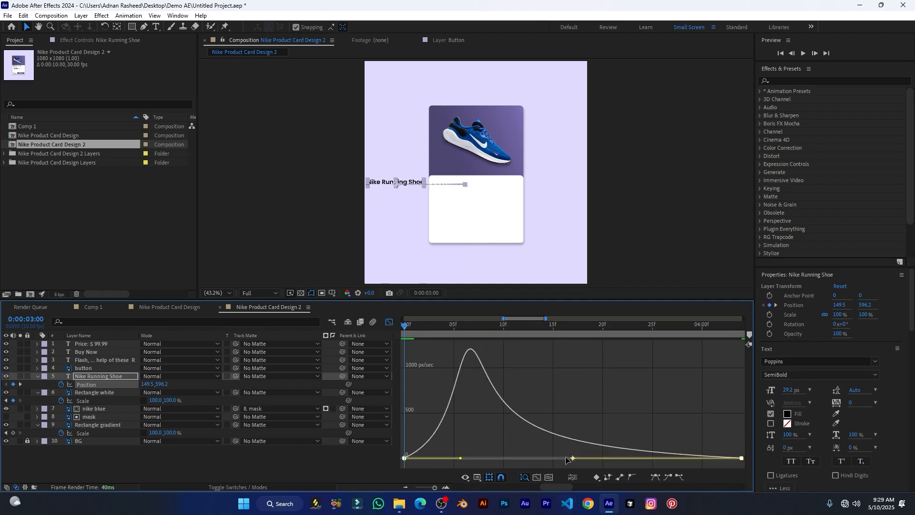
drag(447, 459, 389, 458)
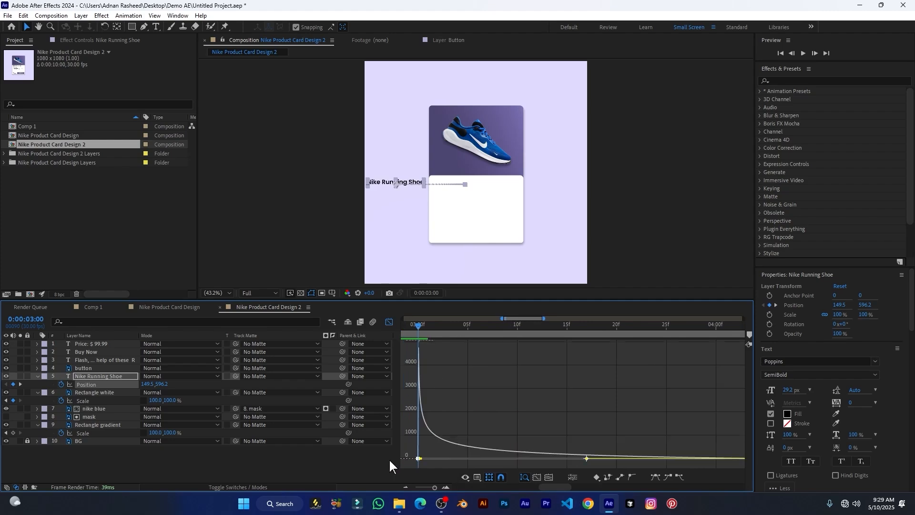
click(390, 321)
Preview the title's slide-in from about 0:00:02:04 and check the text outside the card at 0:00:03:08.
scroll(481, 391, down, 3)
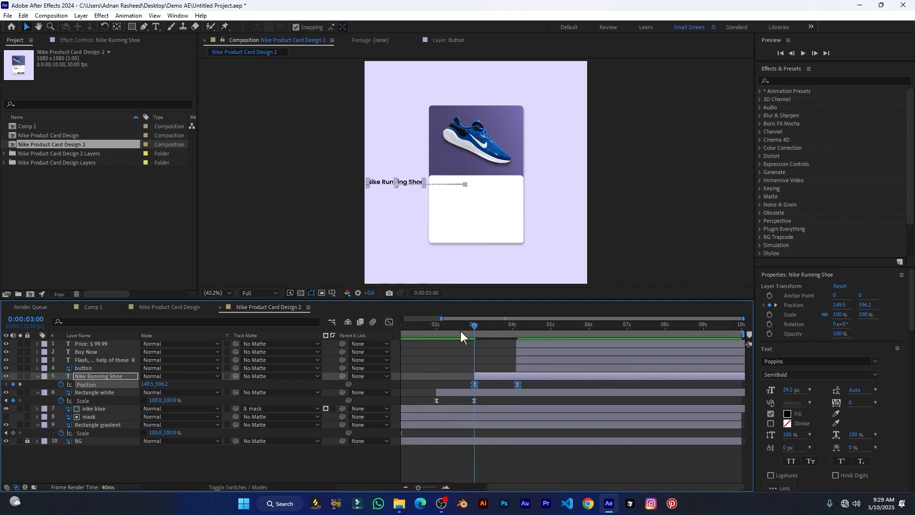
drag(475, 327, 442, 329)
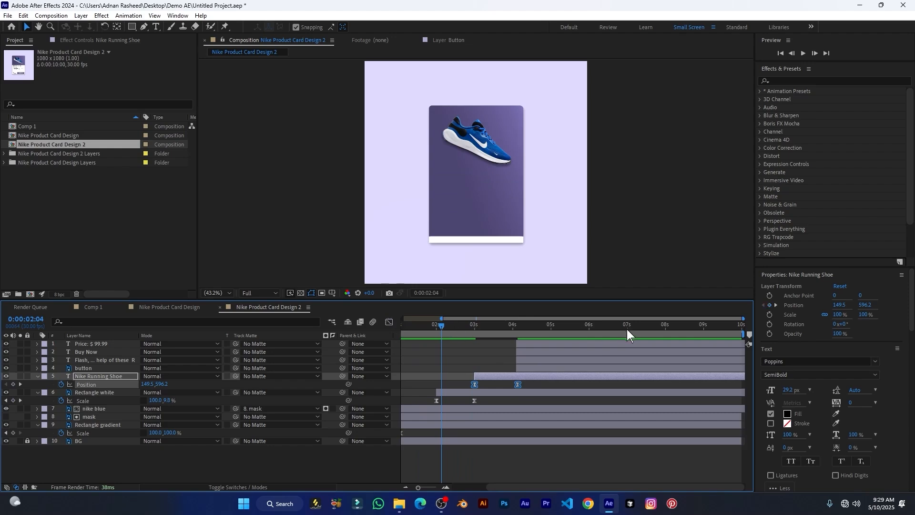
key(space)
click(473, 331)
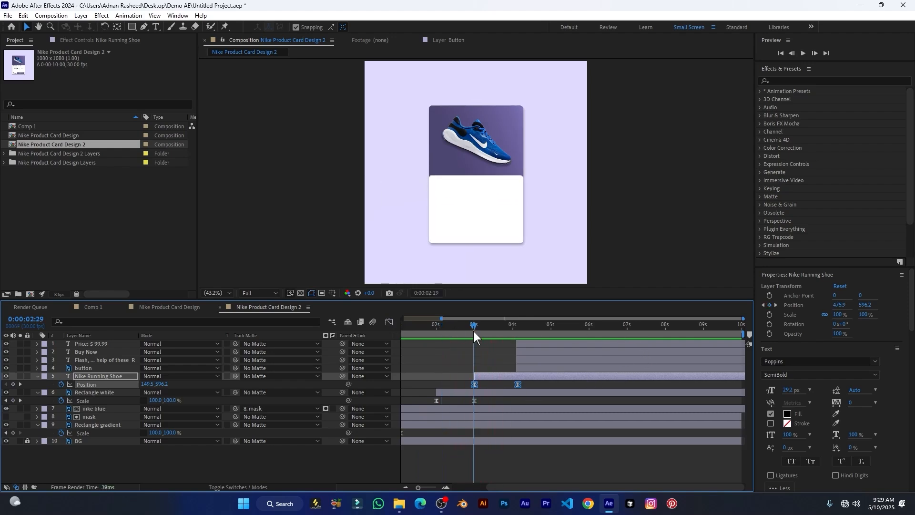
drag(474, 330, 485, 331)
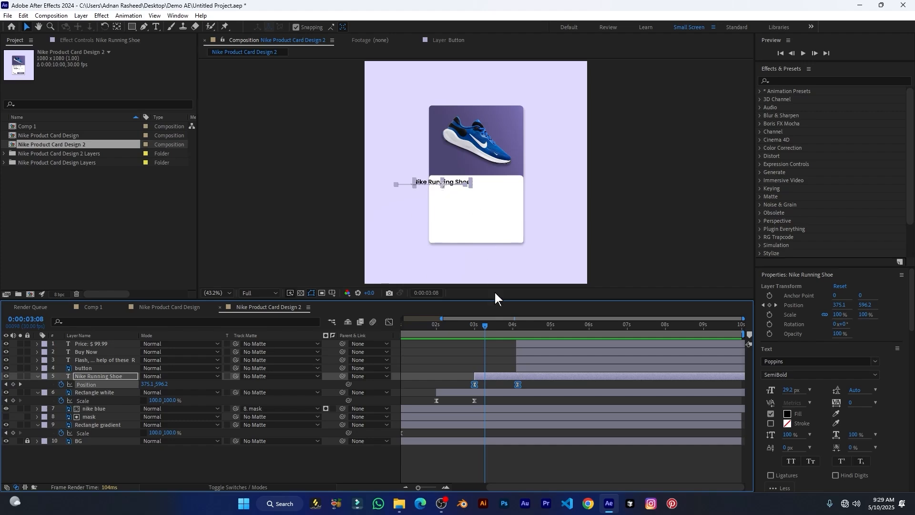
Set the mask layer as the track matte of Nike Running Shoe and preview the clipped title slide-in.
click(495, 378)
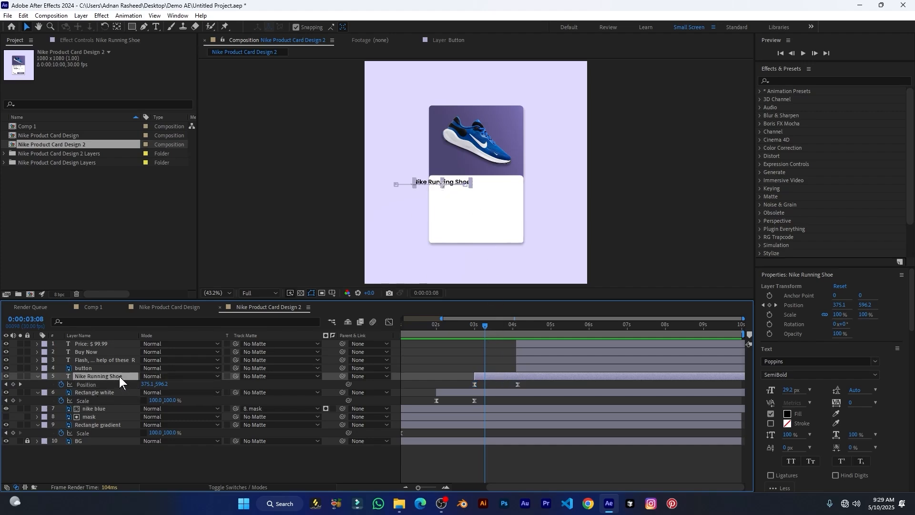
click(94, 419)
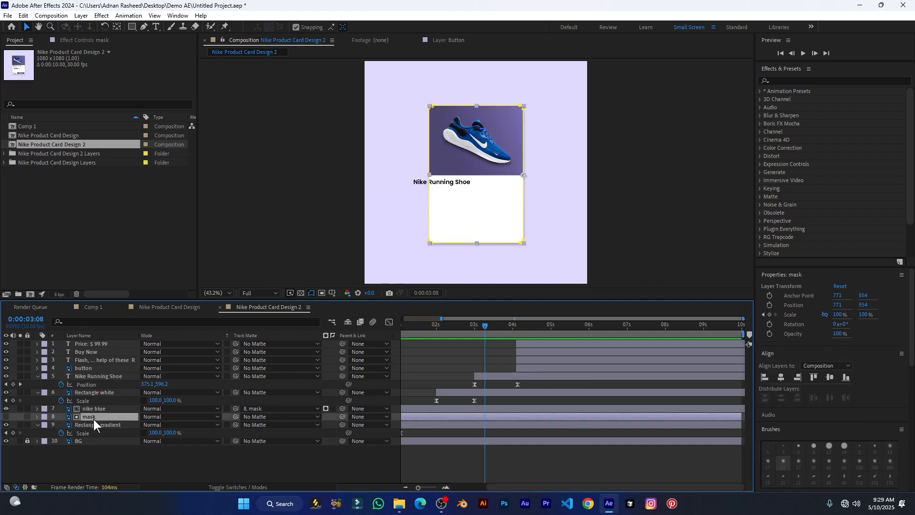
click(90, 378)
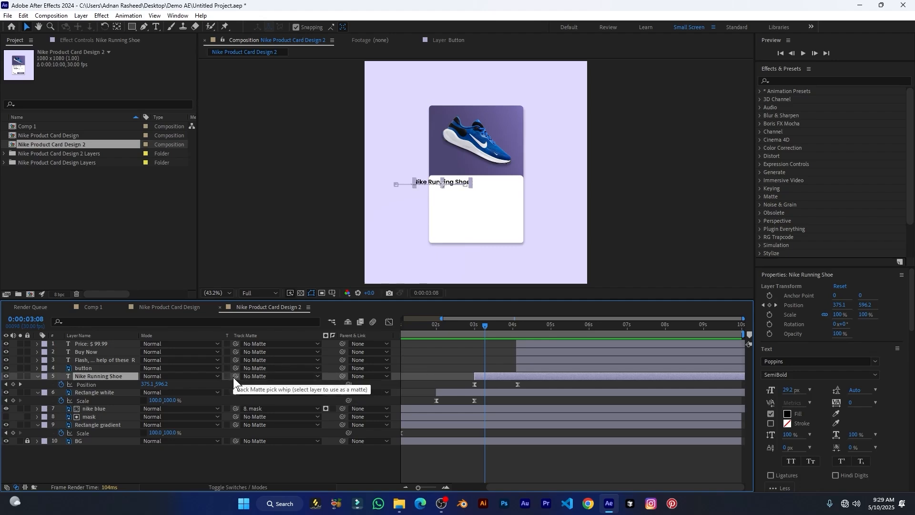
drag(235, 376, 91, 417)
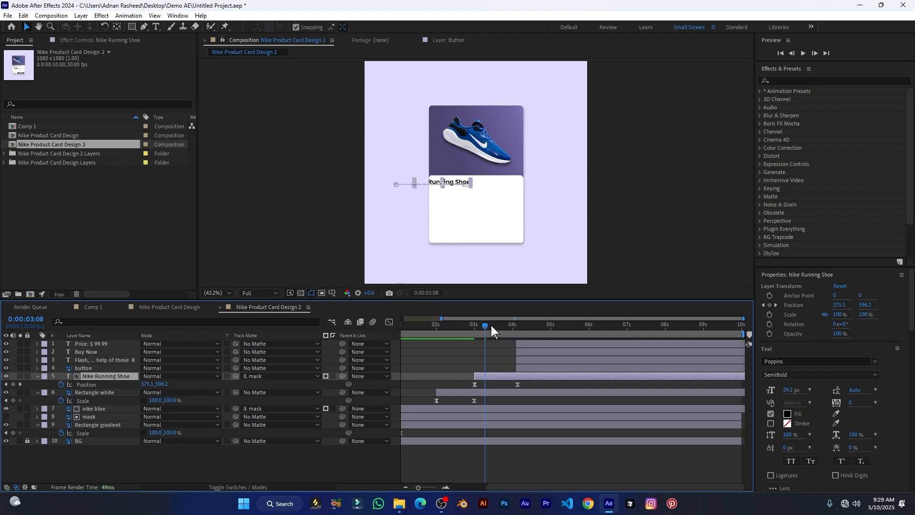
drag(489, 327, 467, 330)
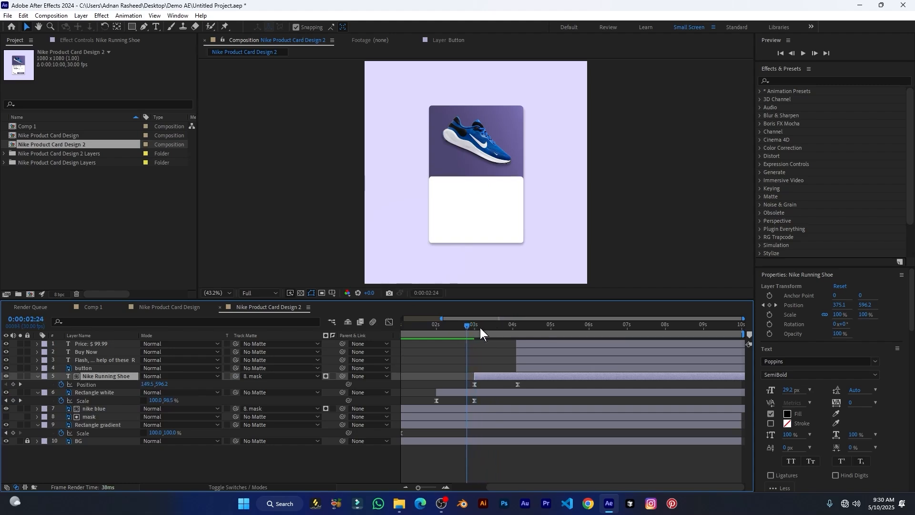
key(space)
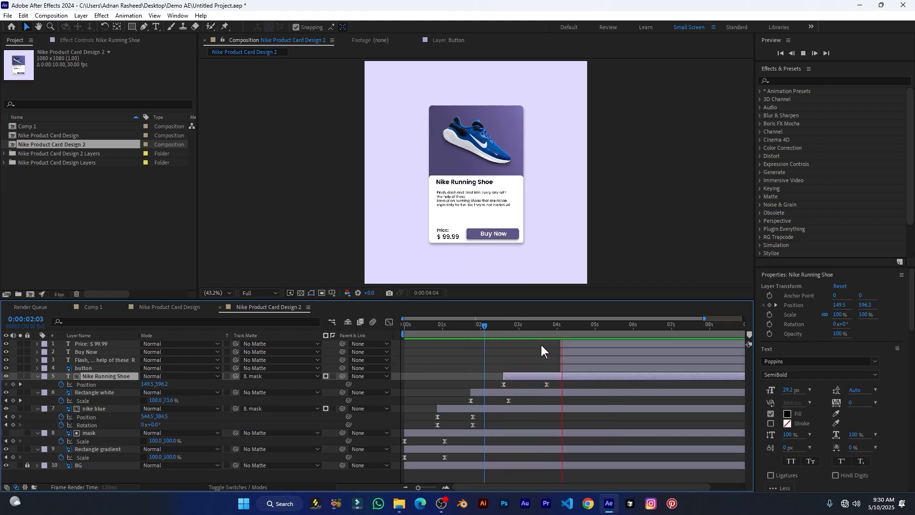
Place the description text layer directly above Nike Running Shoe and start it at the title's last Position keyframe.
key(space)
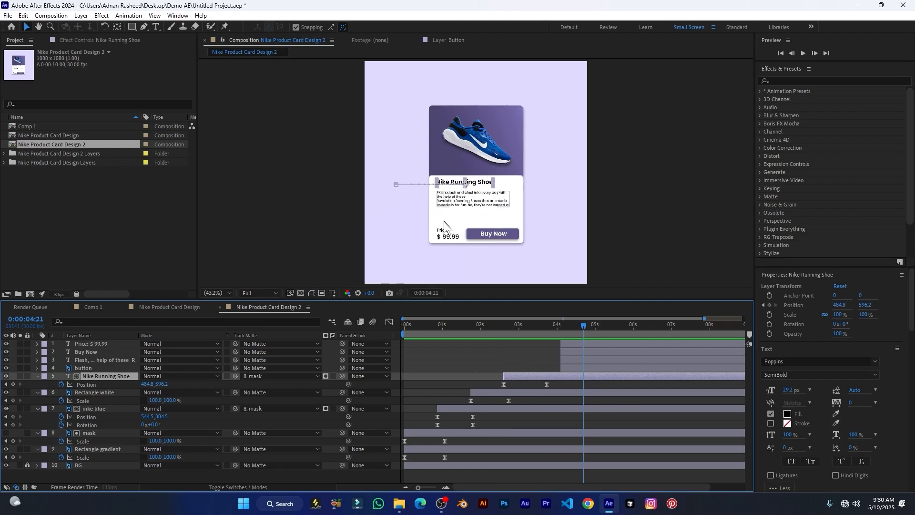
click(90, 360)
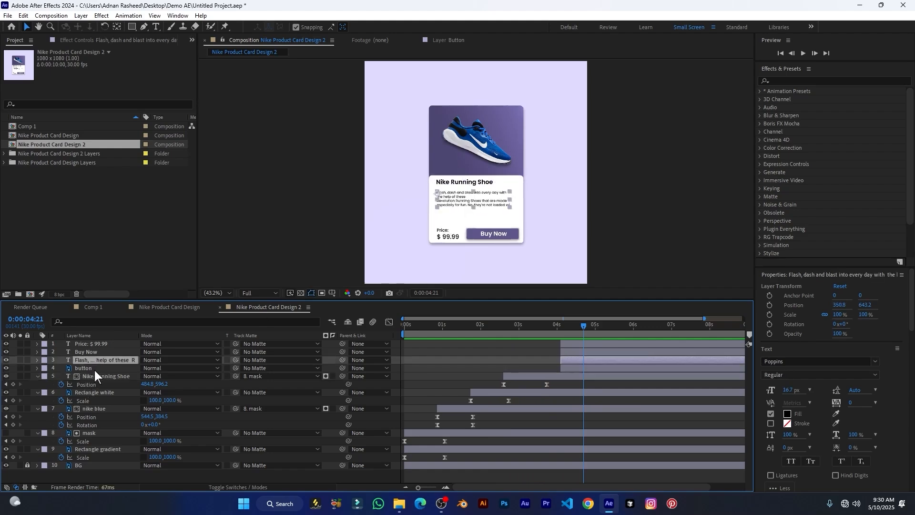
drag(94, 364, 97, 377)
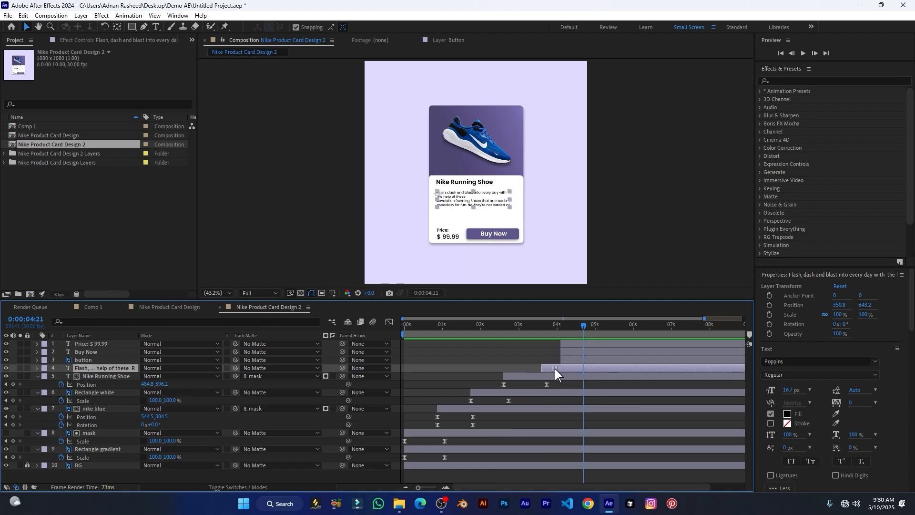
drag(555, 368, 559, 368)
Delay the Price: $ 99.99, Buy Now and button layers together so they start at about 5.3 seconds.
click(561, 344)
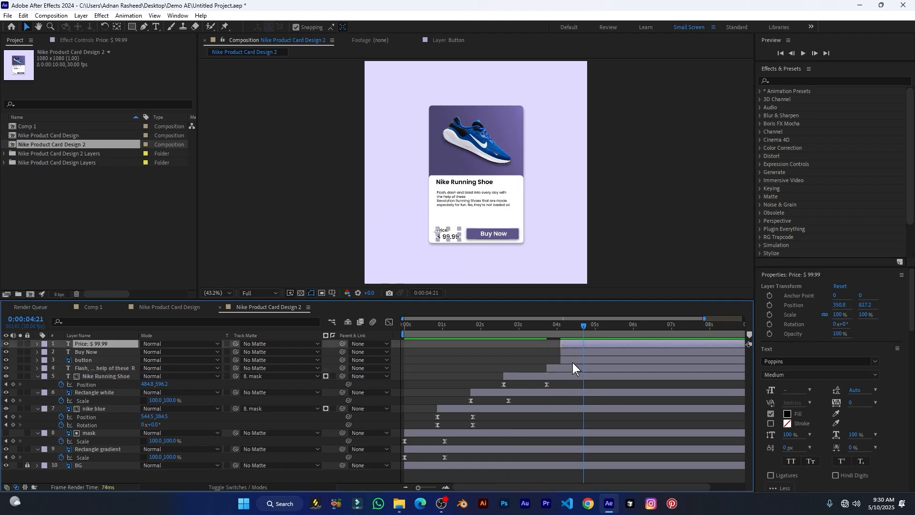
shift+click(571, 362)
drag(571, 351, 613, 345)
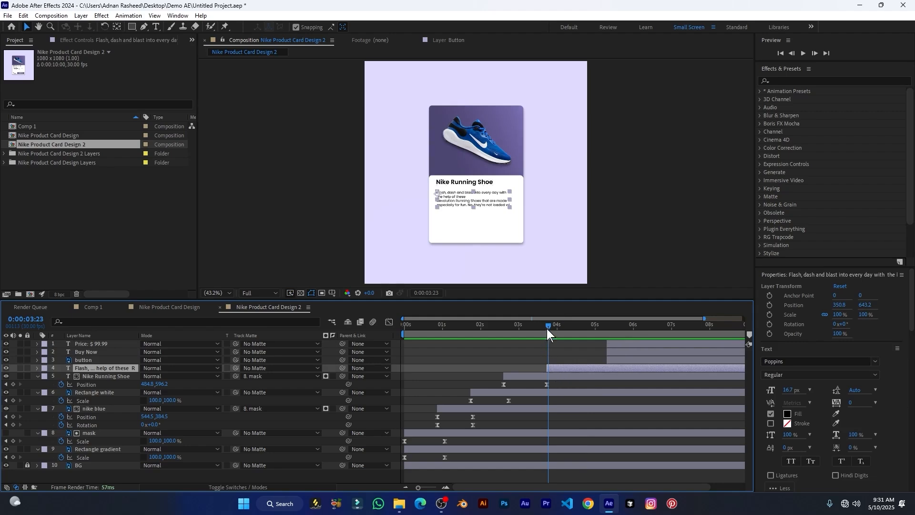
Apply the Typewriter preset to the description text at 0:00:03:22, preview it and reveal the layer's keyframes.
mouse_move(547, 328)
mouse_down()
mouse_move(556, 326)
mouse_move(546, 328)
mouse_up()
click(824, 81)
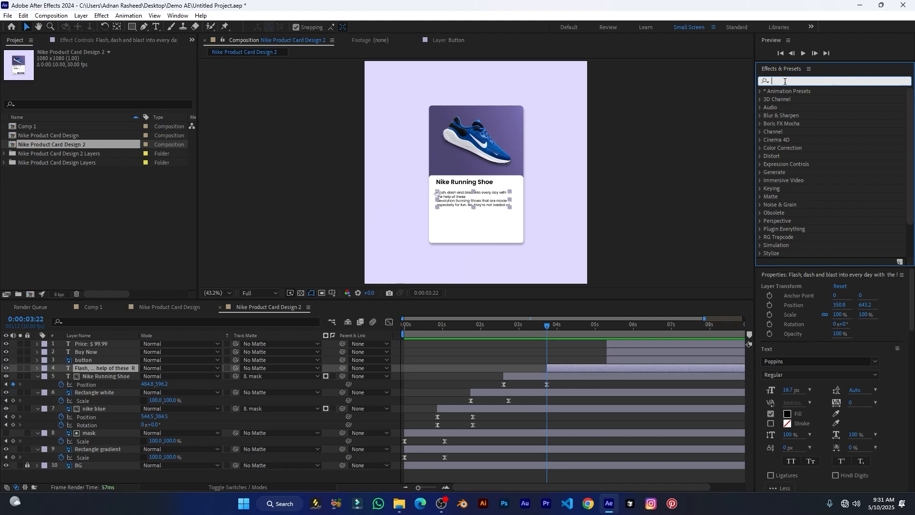
text(type)
drag(817, 149, 567, 366)
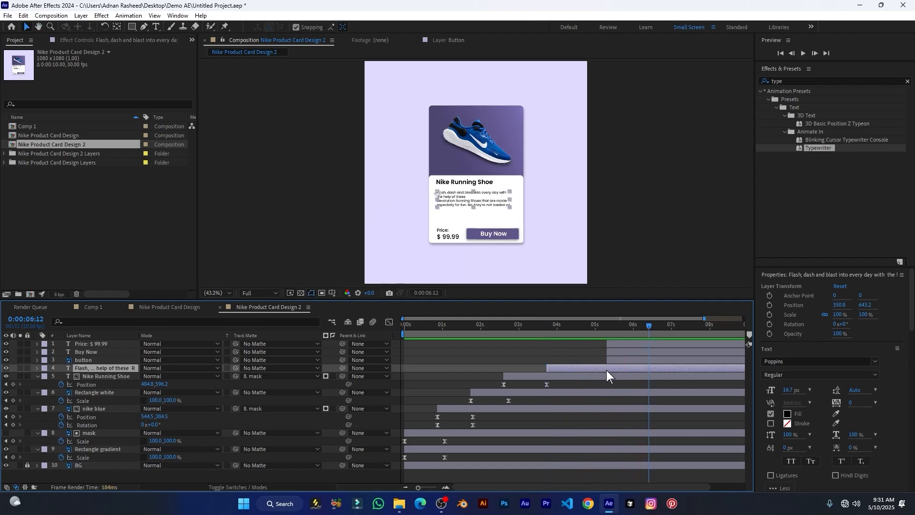
key(space)
key(u)
Shift the Price: $ 99.99, Buy Now and button layers to start at 0:00:06:07, where the typewriter animation ends.
click(627, 347)
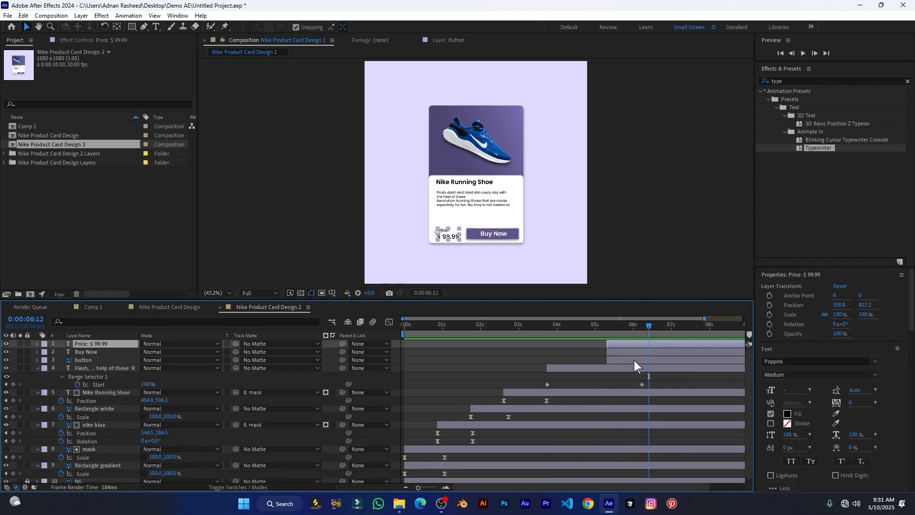
shift+click(634, 361)
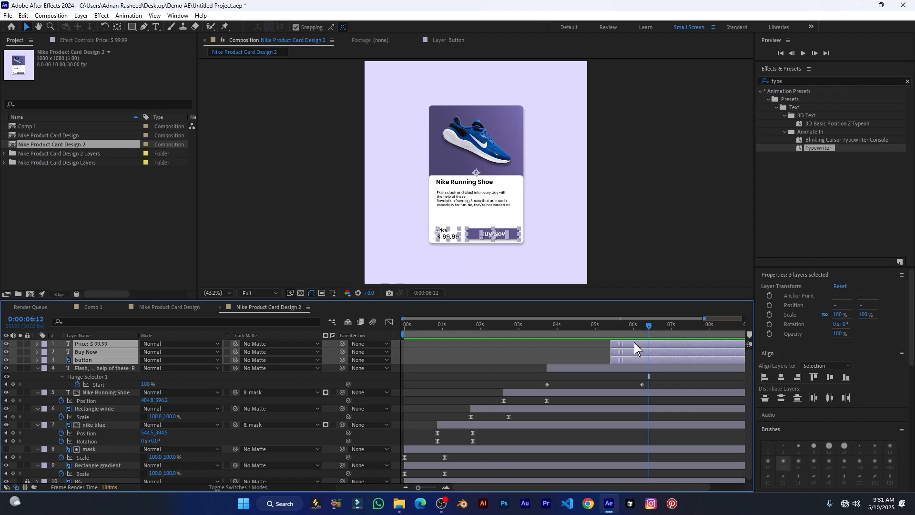
drag(634, 342, 666, 345)
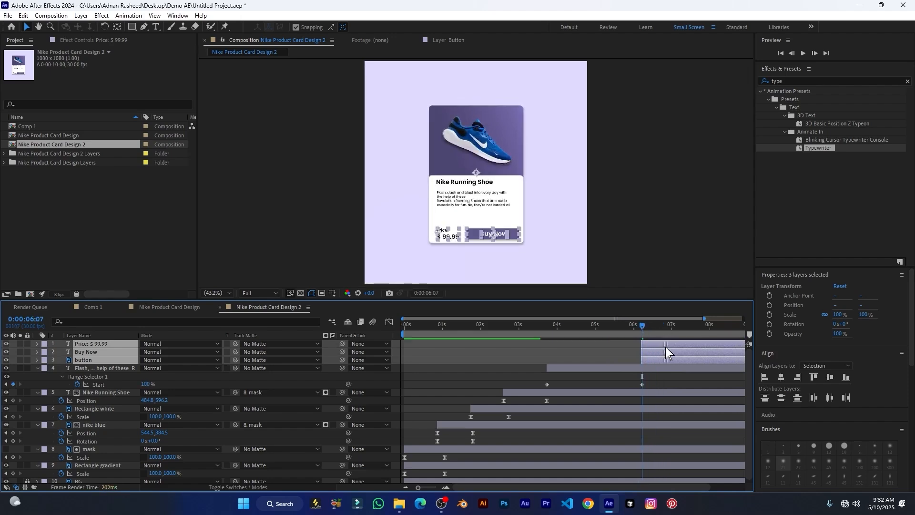
click(538, 222)
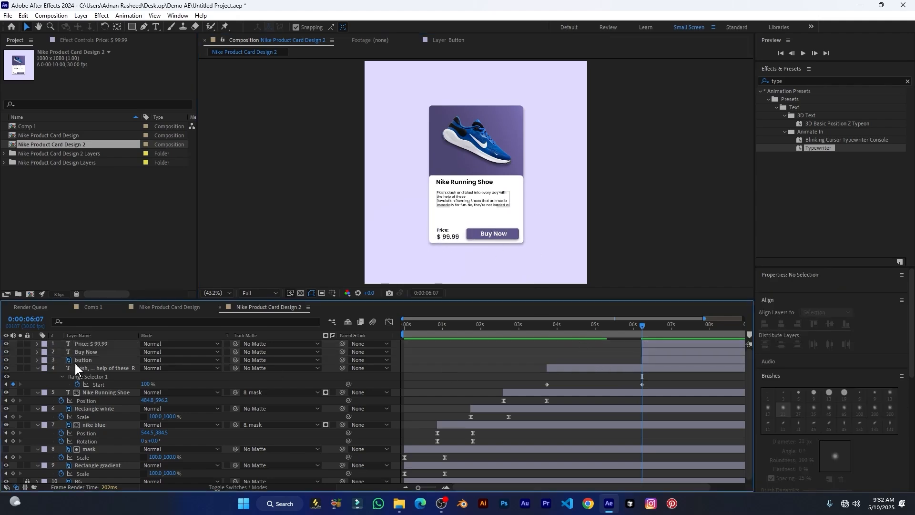
Place Price: $ 99.99 below the button layer and delay Buy Now and button to start at about 0:00:07:01.
click(87, 344)
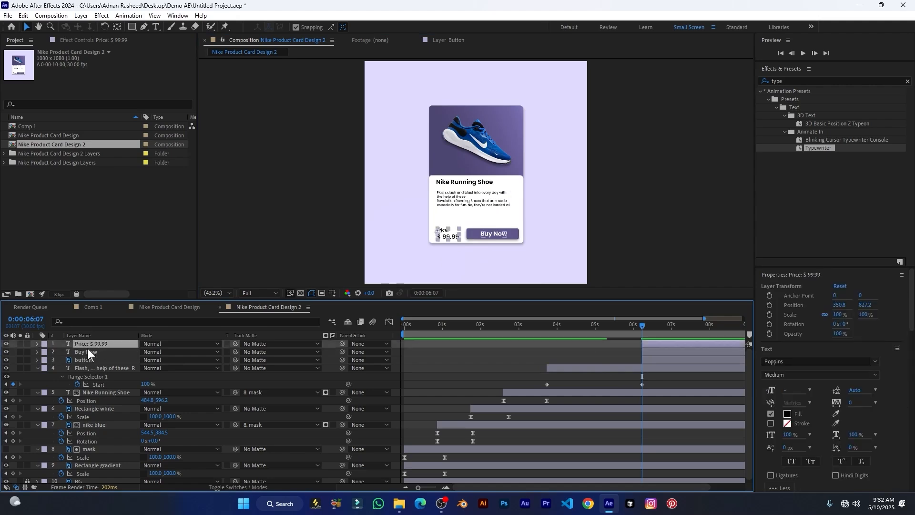
drag(94, 348, 111, 364)
click(659, 346)
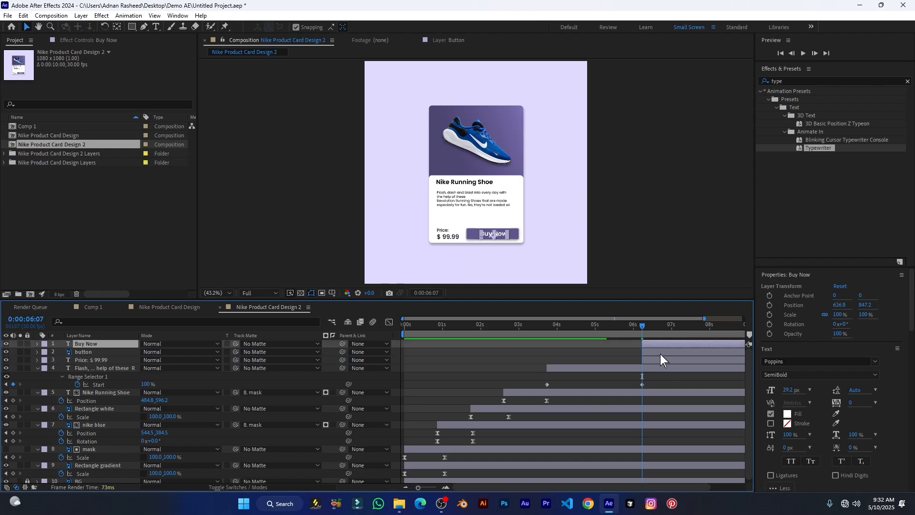
shift+click(660, 352)
drag(657, 344, 689, 344)
Draw a separate magenta rectangle about 157 by 57 px just above the price text and make it slightly taller.
click(652, 361)
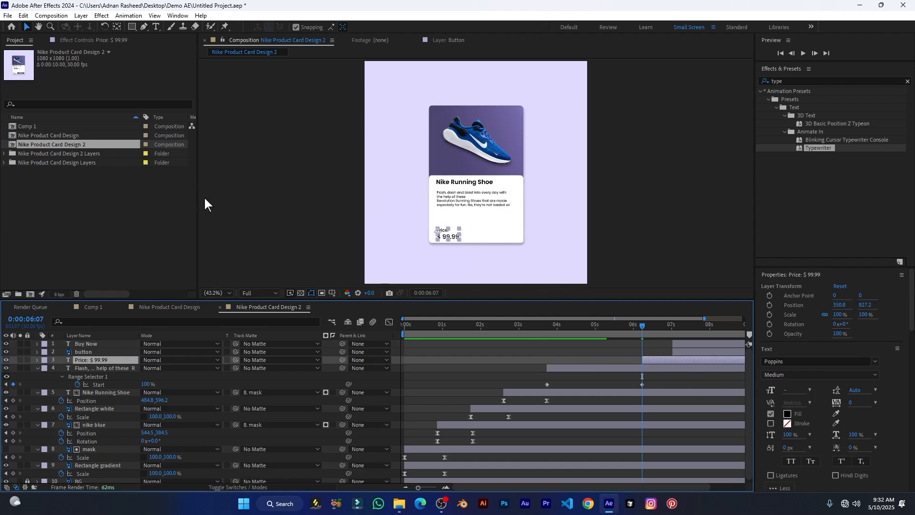
click(132, 28)
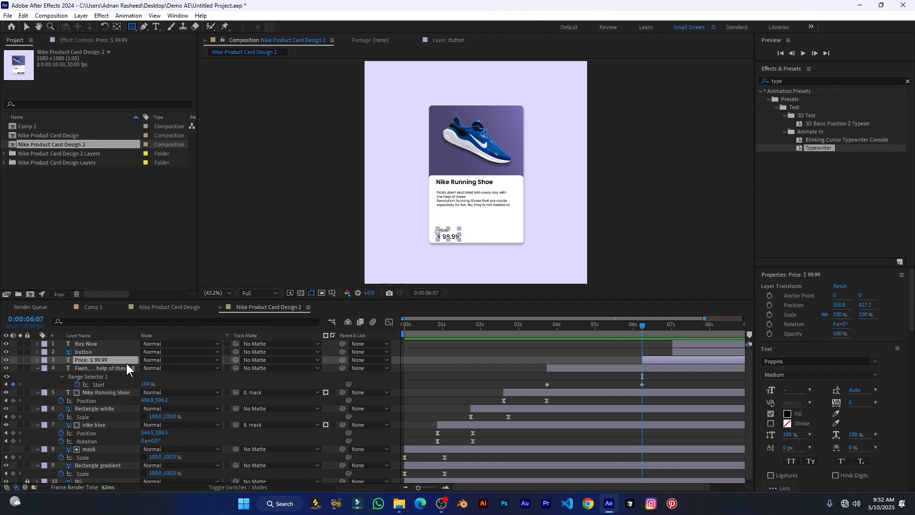
click(13, 362)
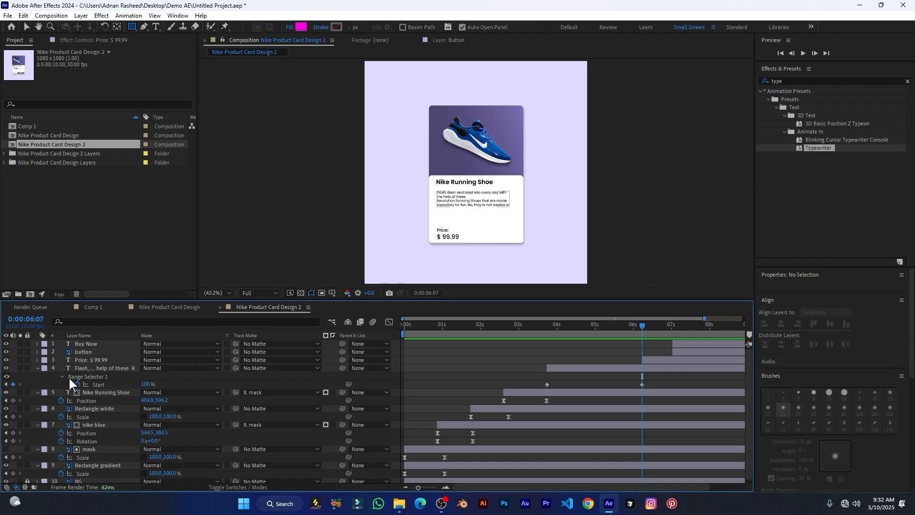
scroll(446, 248, up, 3)
mouse_move(415, 170)
mouse_down()
mouse_move(459, 195)
mouse_move(490, 197)
mouse_up()
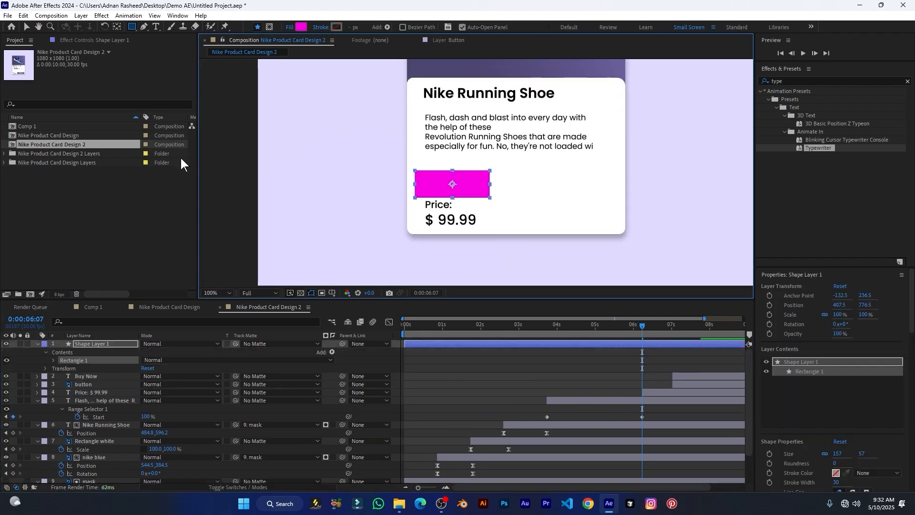
click(26, 27)
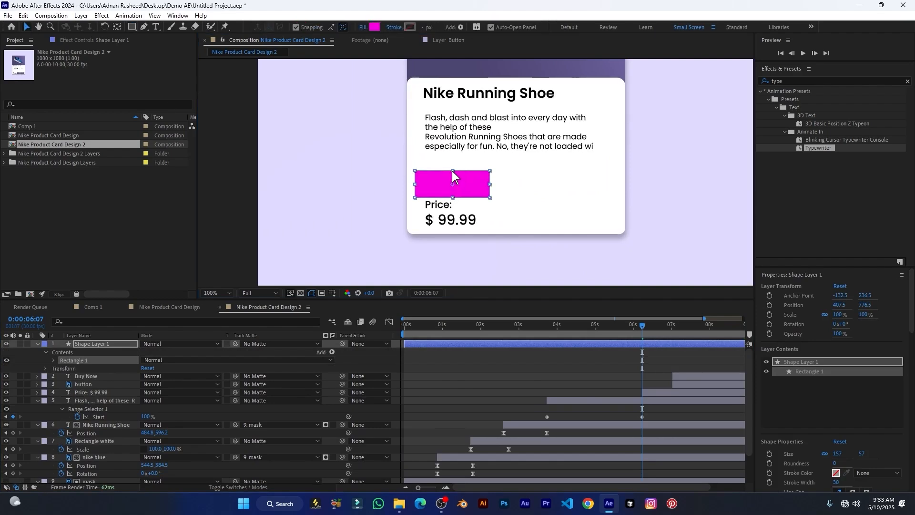
drag(452, 171, 453, 169)
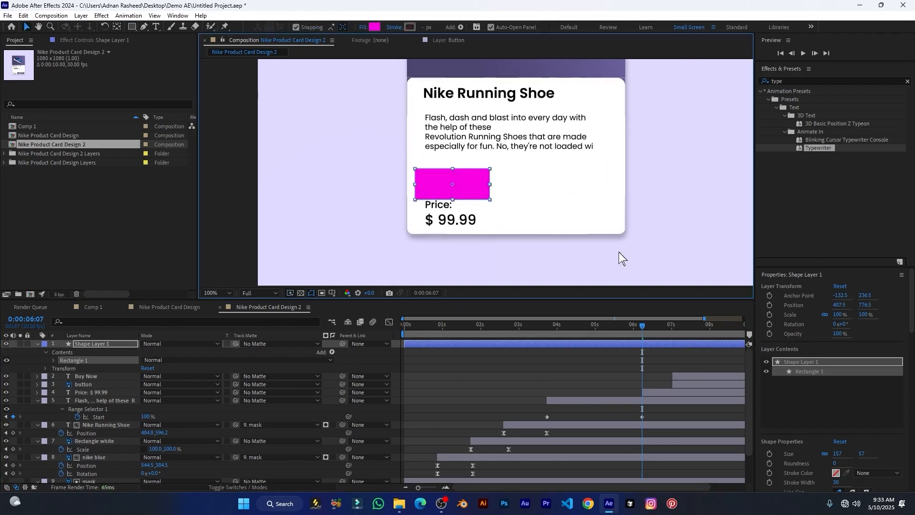
Trim the magenta rectangle layer to start at 0:00:06:07 and place it directly above Price: $ 99.99.
click(641, 352)
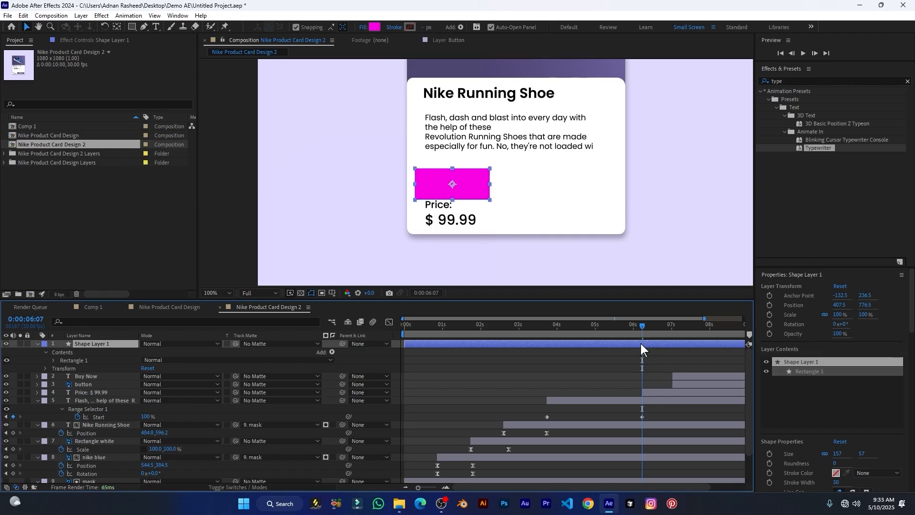
key(alt+bracketleft)
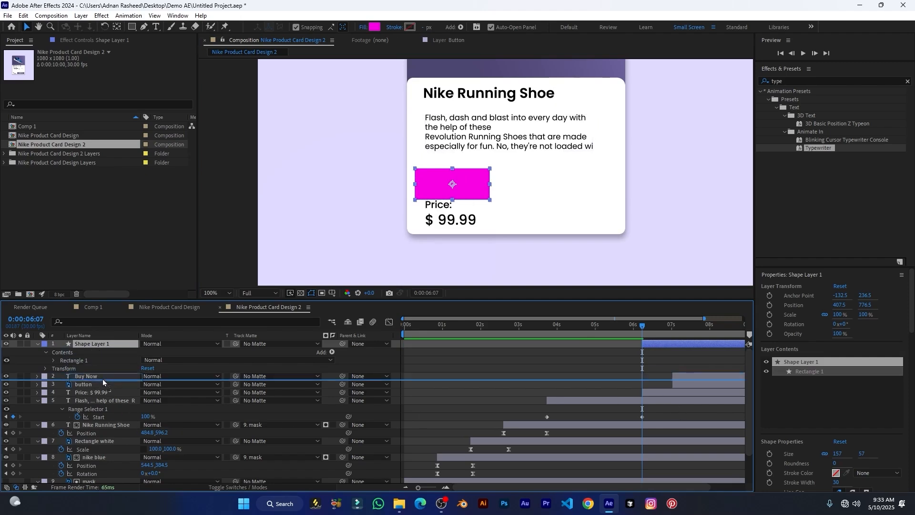
drag(112, 388, 109, 389)
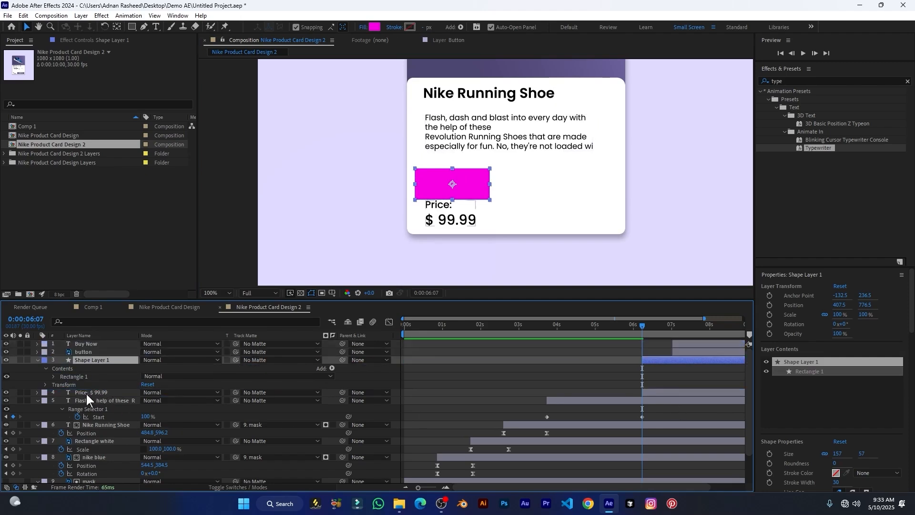
Collapse the magenta rectangle's layer and rename it mask.
click(37, 359)
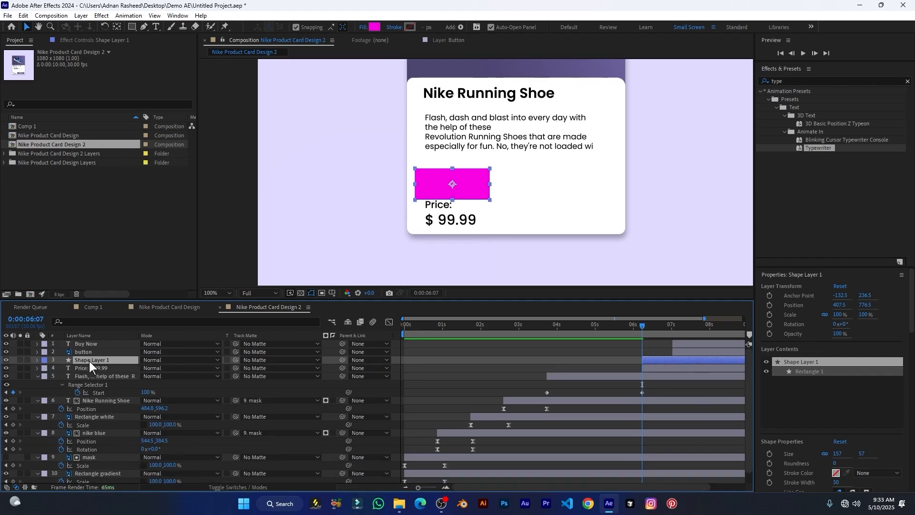
key(Return)
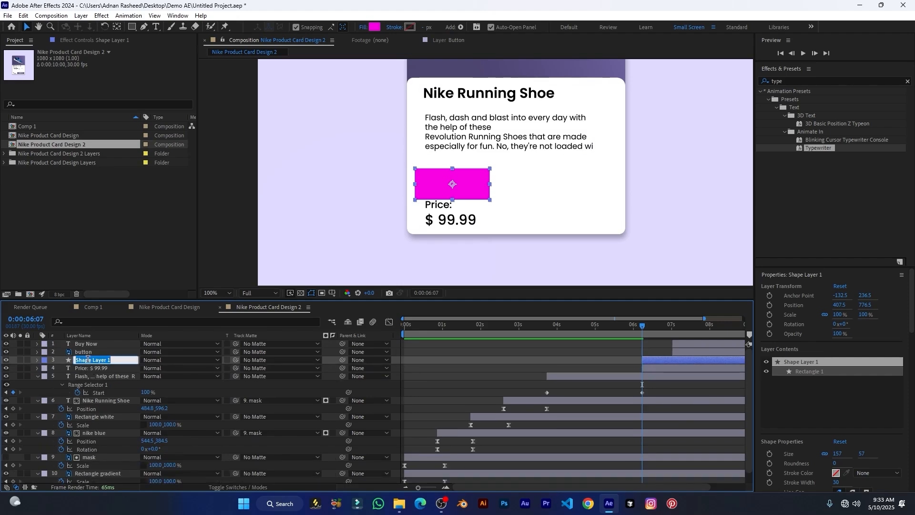
text(mask)
Keyframe the price's Position from 350.8, 770.2 behind the rectangle at 0:00:06:07 to its original place at about 0:00:07:01.
click(91, 368)
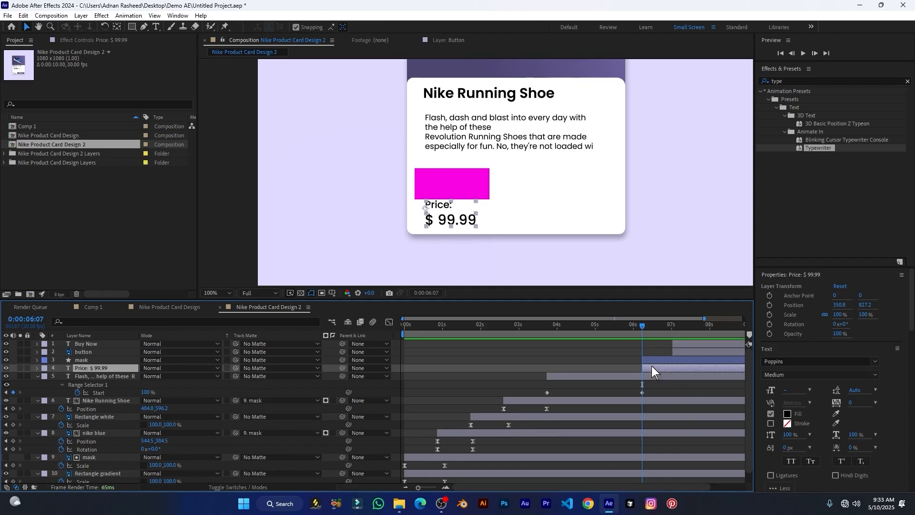
key(p)
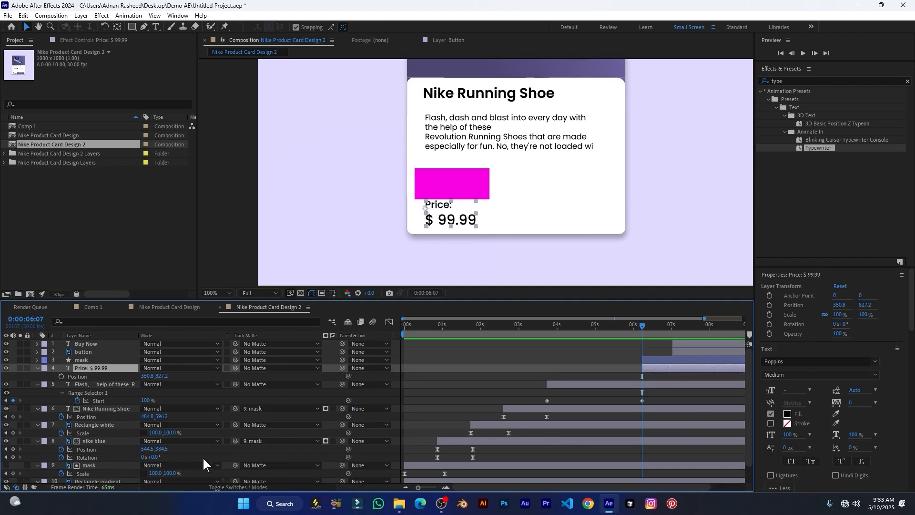
click(61, 376)
drag(642, 377, 670, 384)
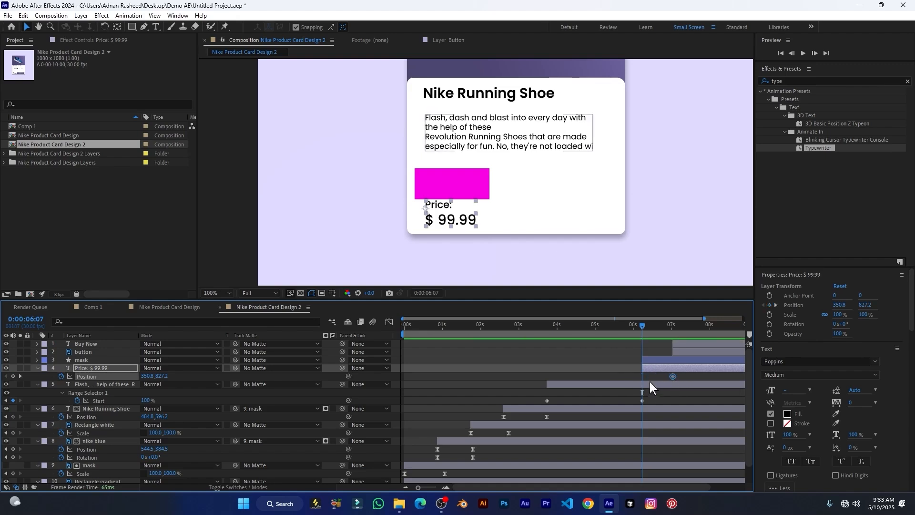
click(651, 370)
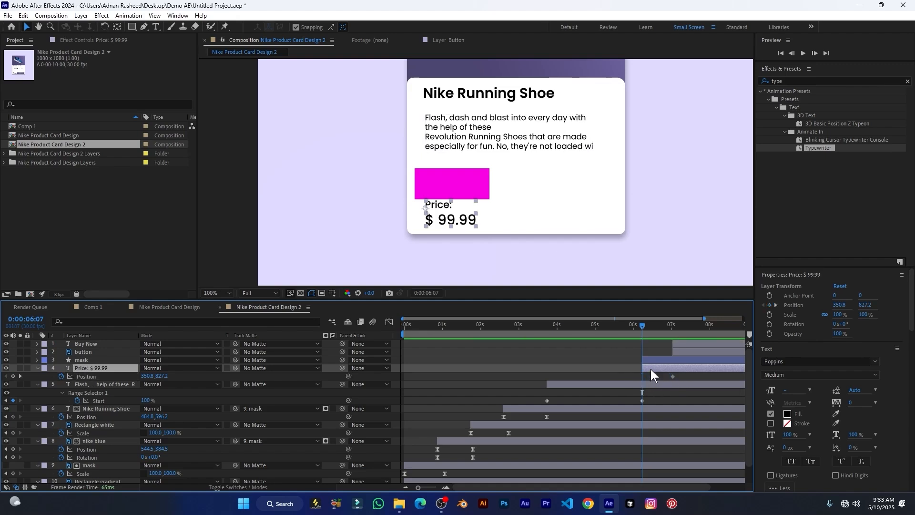
click(13, 376)
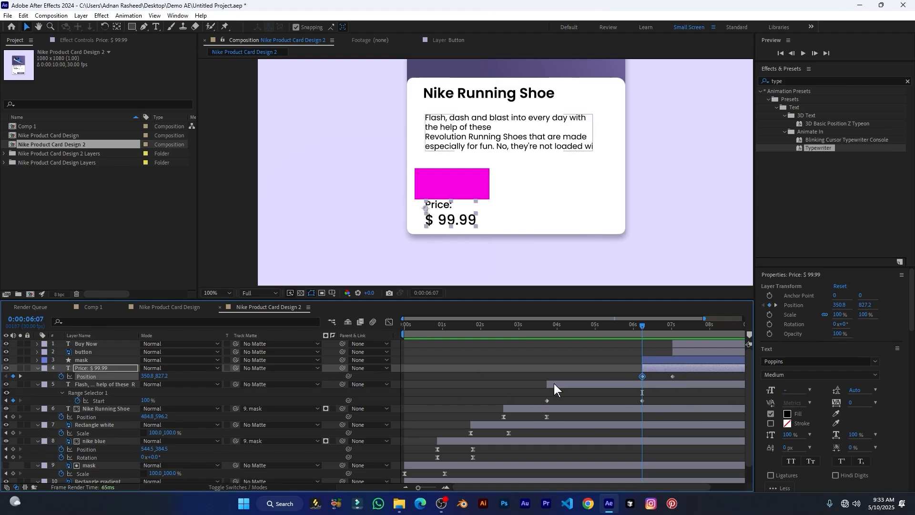
drag(161, 376, 134, 381)
Apply Easy Ease to both Position keyframes of Price: $ 99.99.
drag(689, 374, 636, 379)
right_click(643, 376)
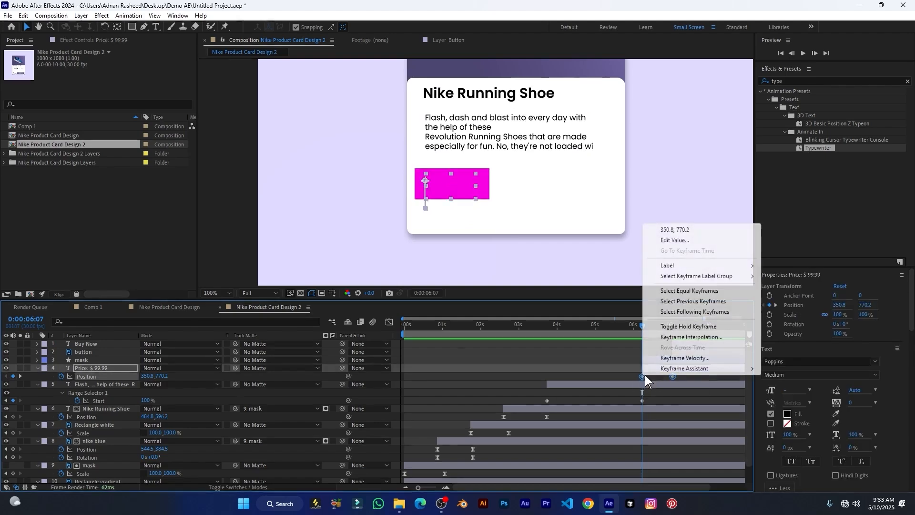
mouse_move(668, 370)
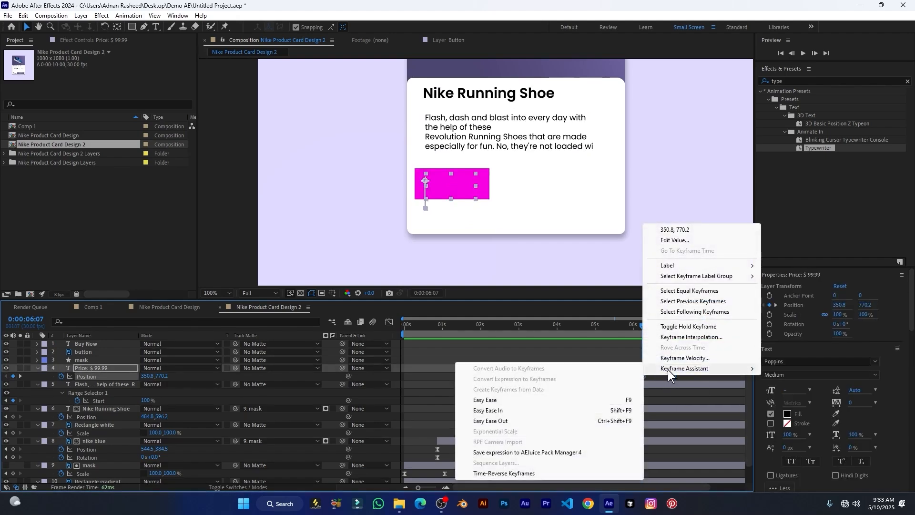
click(491, 409)
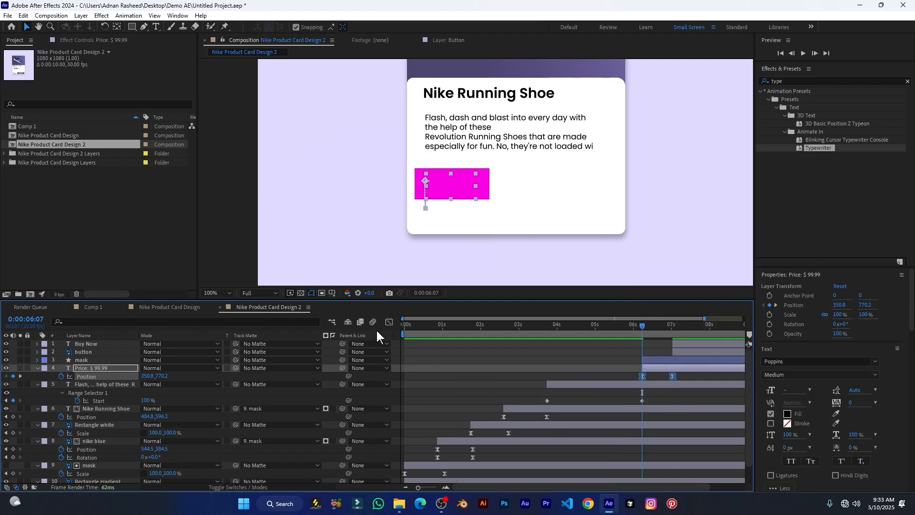
Reshape the price's Position speed graph with outgoing influence near 0.01% and the incoming ease extended to the midpoint, and preview it.
click(389, 322)
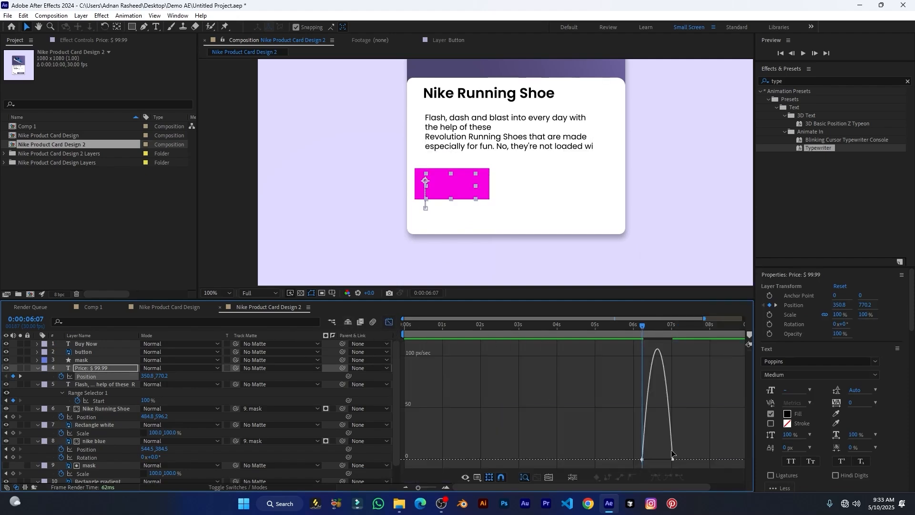
drag(694, 463, 600, 479)
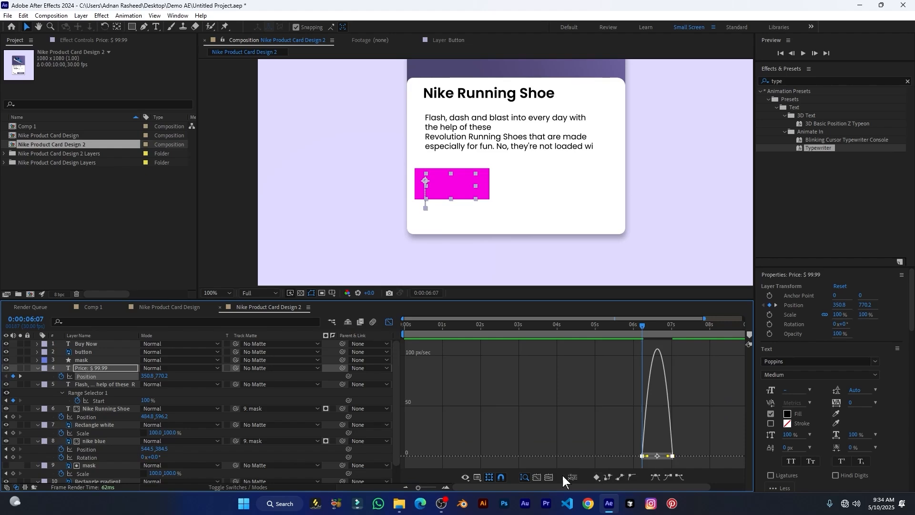
click(537, 478)
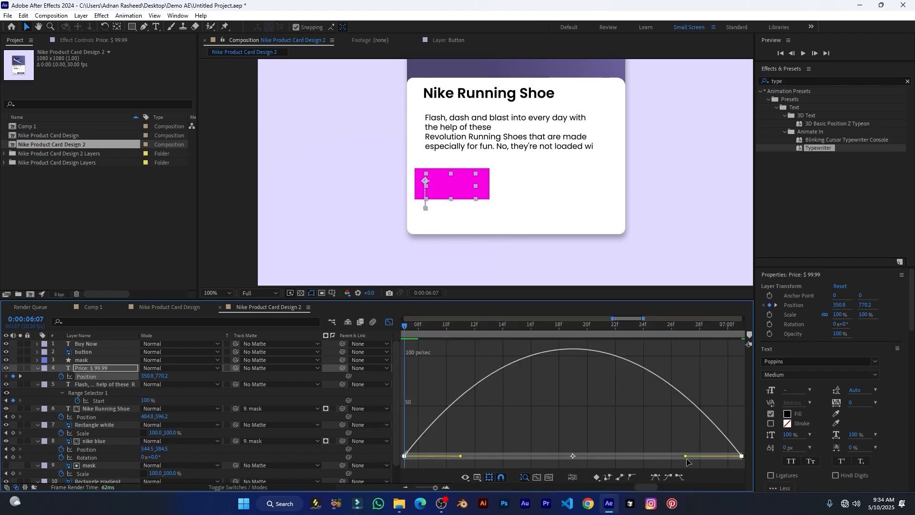
drag(686, 457, 575, 458)
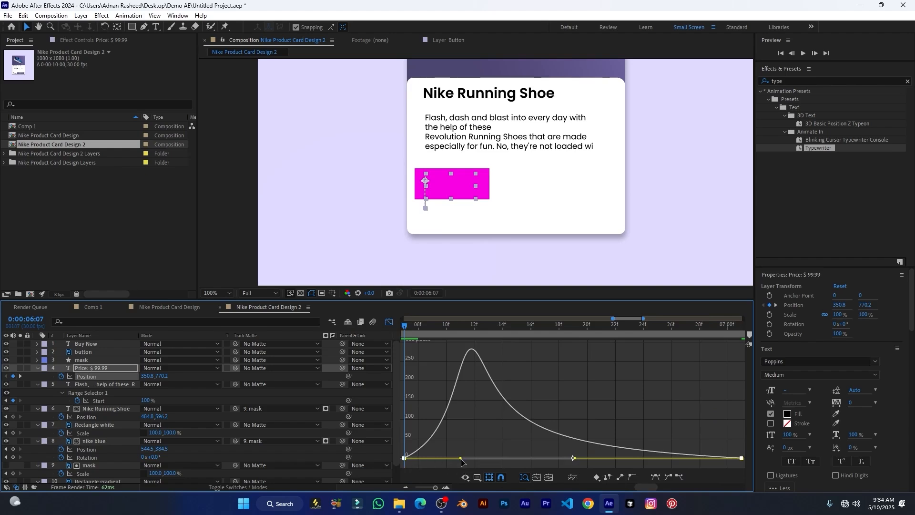
drag(460, 460, 395, 460)
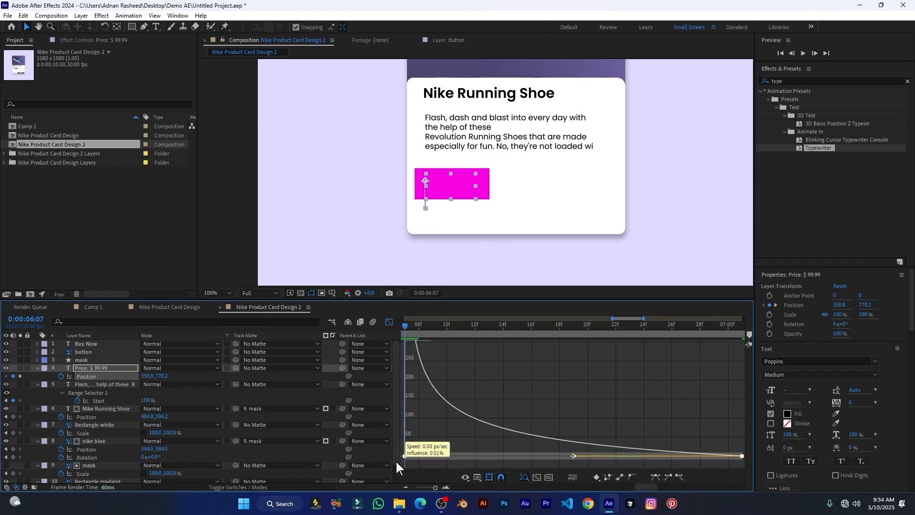
click(389, 322)
key(minus)
click(475, 328)
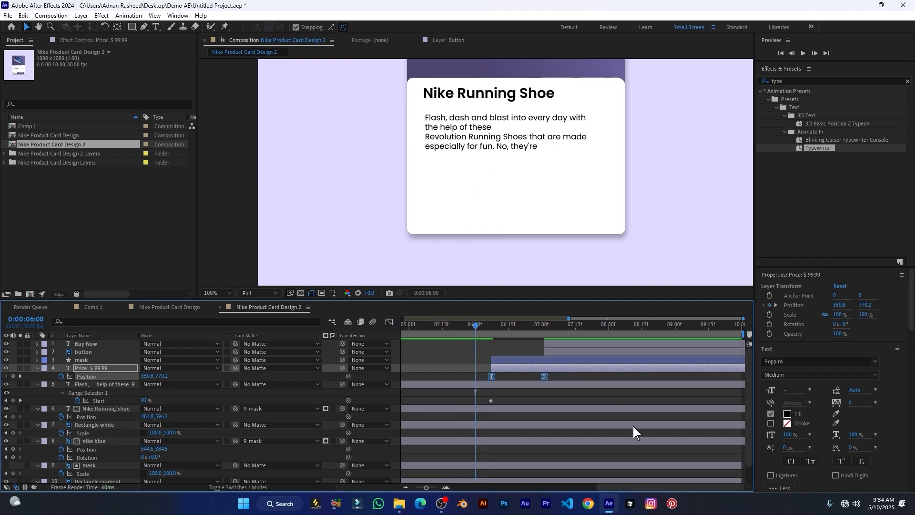
key(space)
key(space)
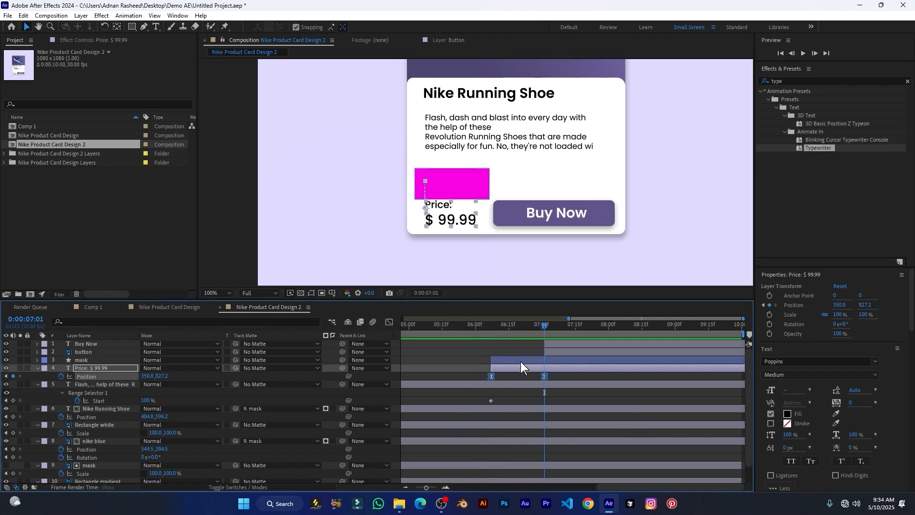
Assign the magenta mask layer as an inverted track matte for Price: $ 99.99 and preview the price reveal.
click(443, 190)
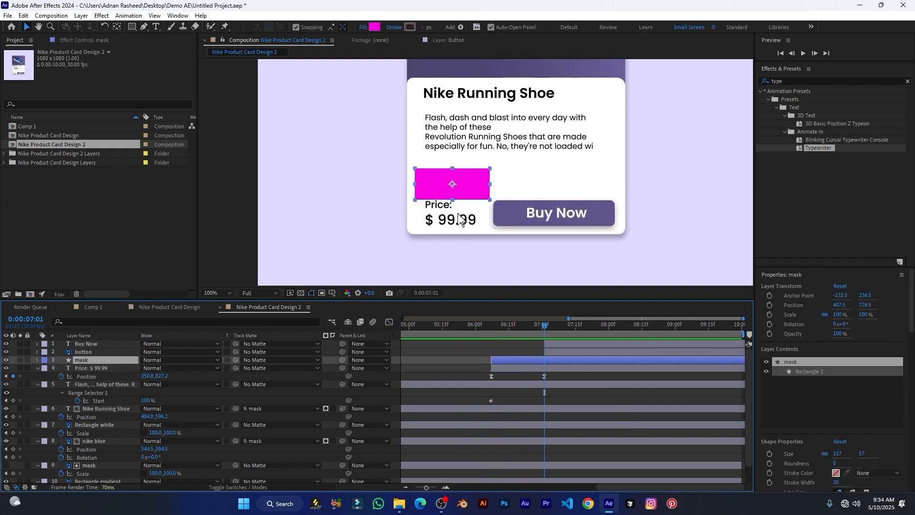
click(502, 327)
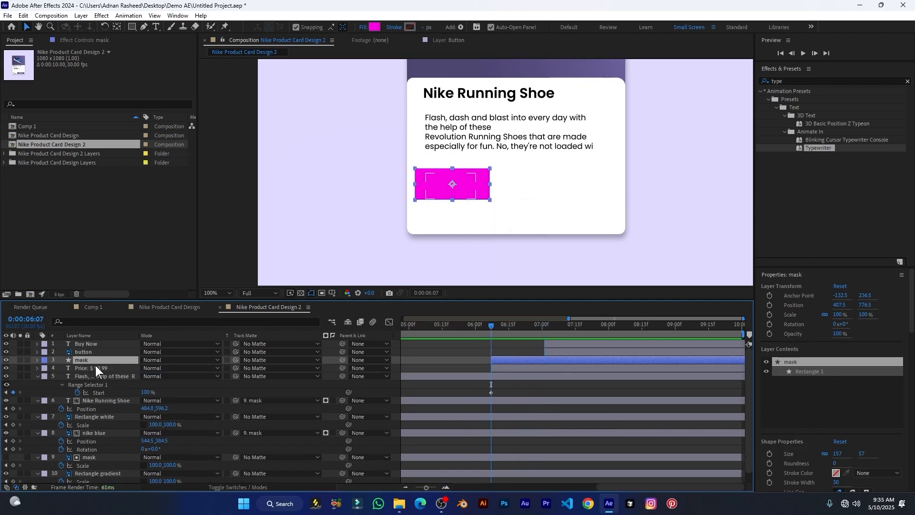
click(94, 368)
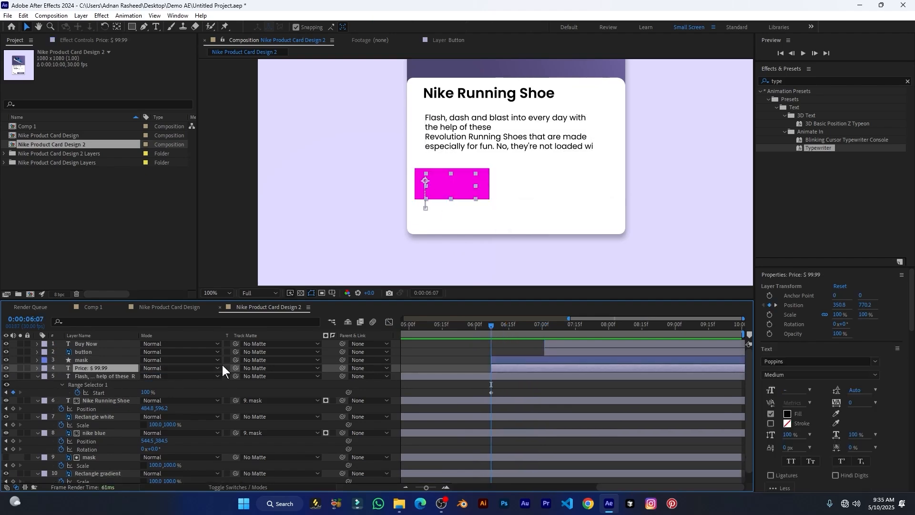
drag(235, 368, 92, 362)
mouse_move(491, 325)
mouse_down()
mouse_move(505, 325)
mouse_move(494, 327)
mouse_up()
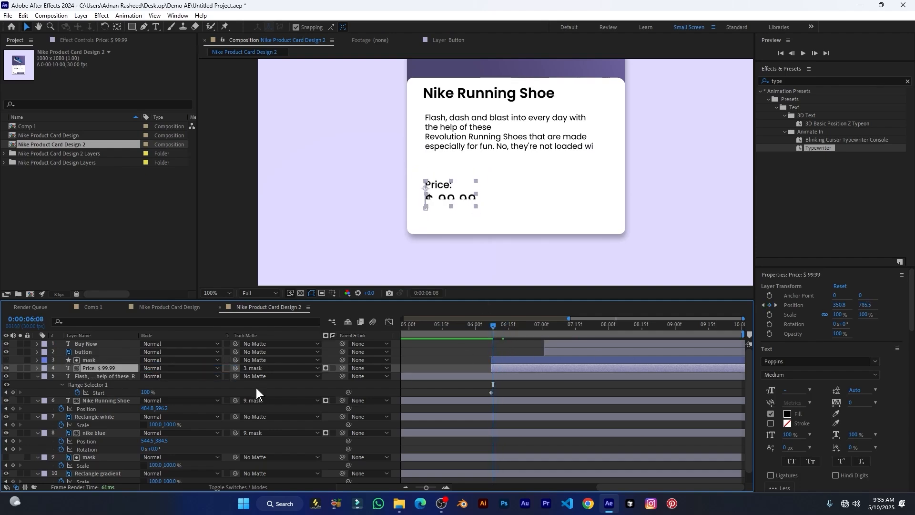
click(332, 368)
click(478, 327)
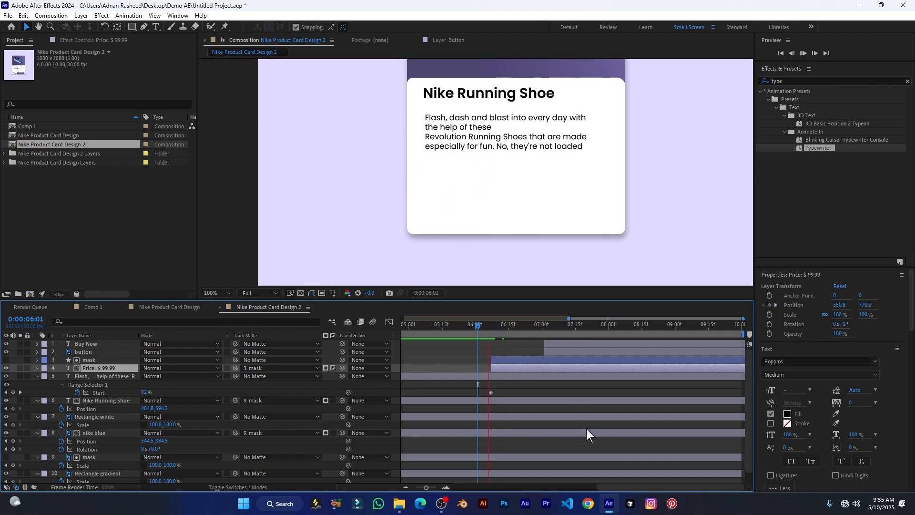
click(500, 327)
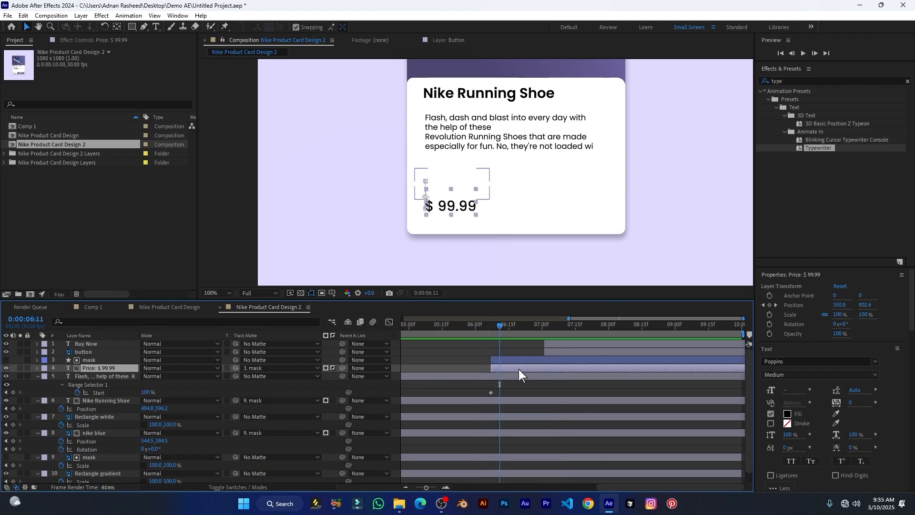
Center the button layer's anchor point on its content and create a Scale keyframe at 0:00:07:01.
key(p)
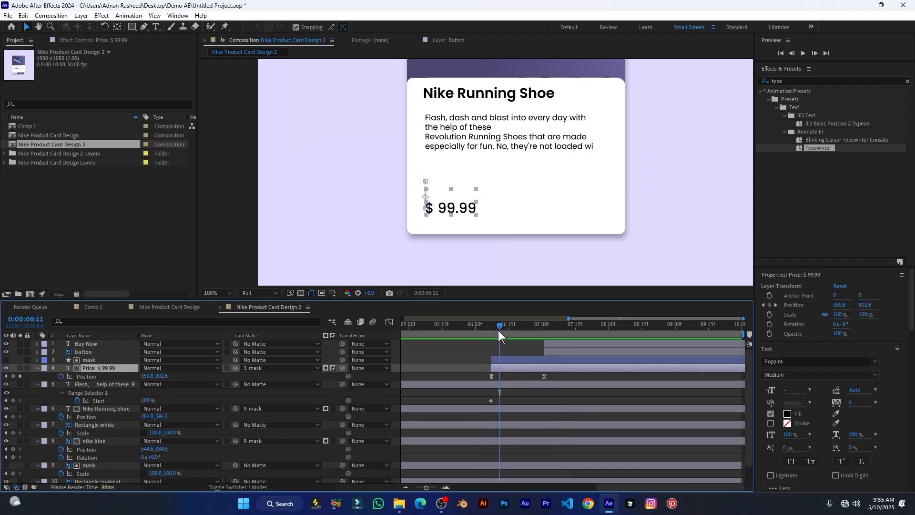
drag(498, 327, 544, 328)
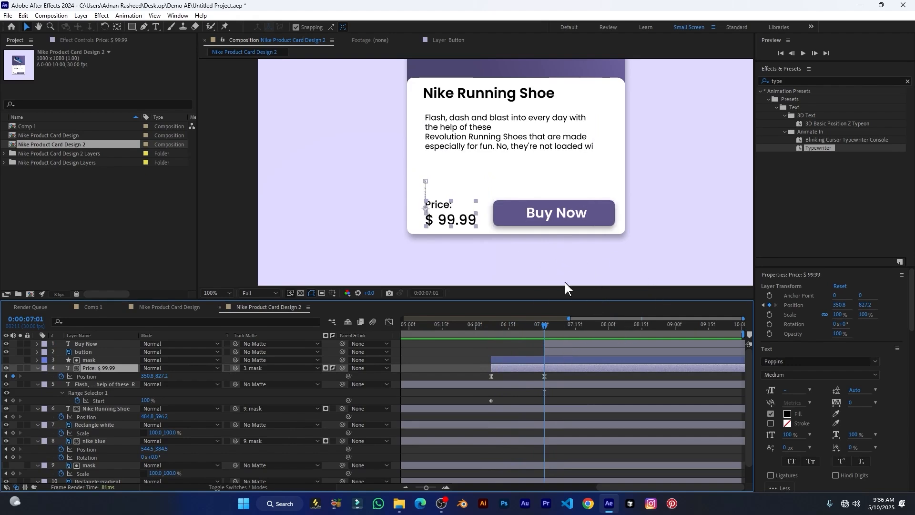
scroll(608, 172, down, 1)
scroll(548, 181, up, 1)
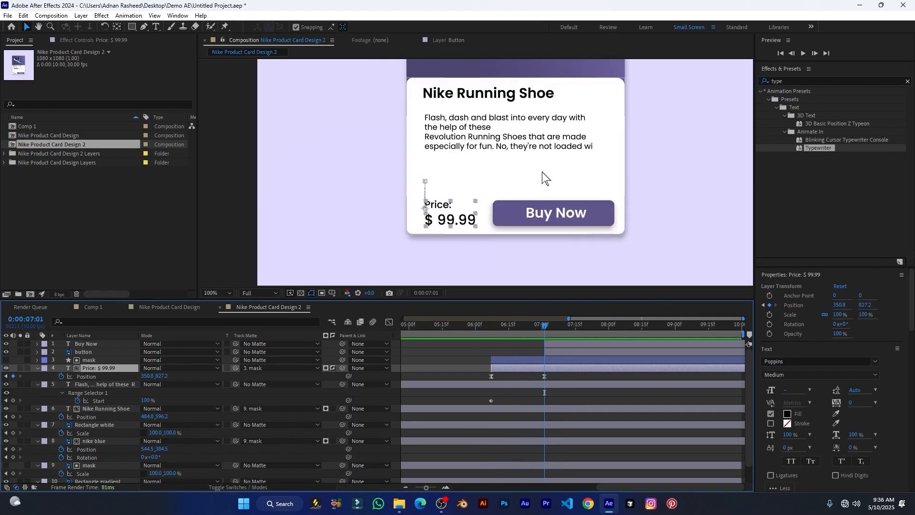
drag(542, 174, 462, 172)
click(84, 352)
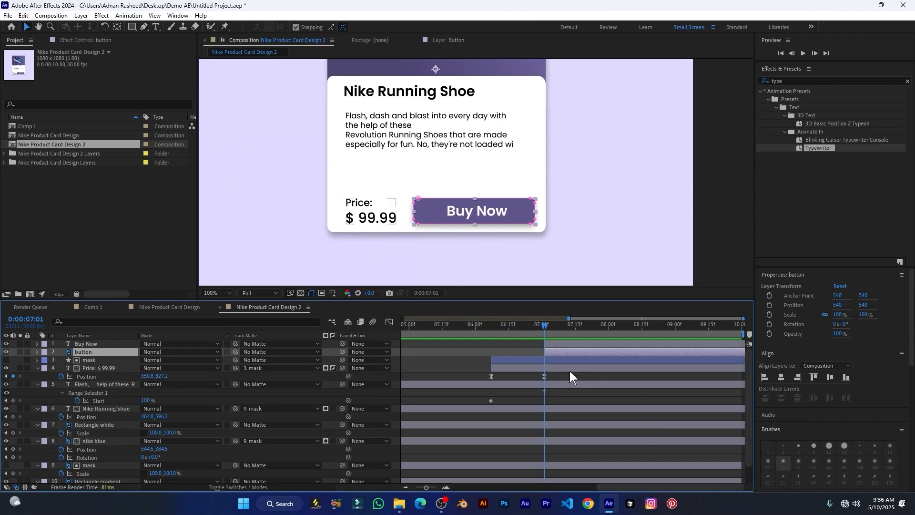
key(s)
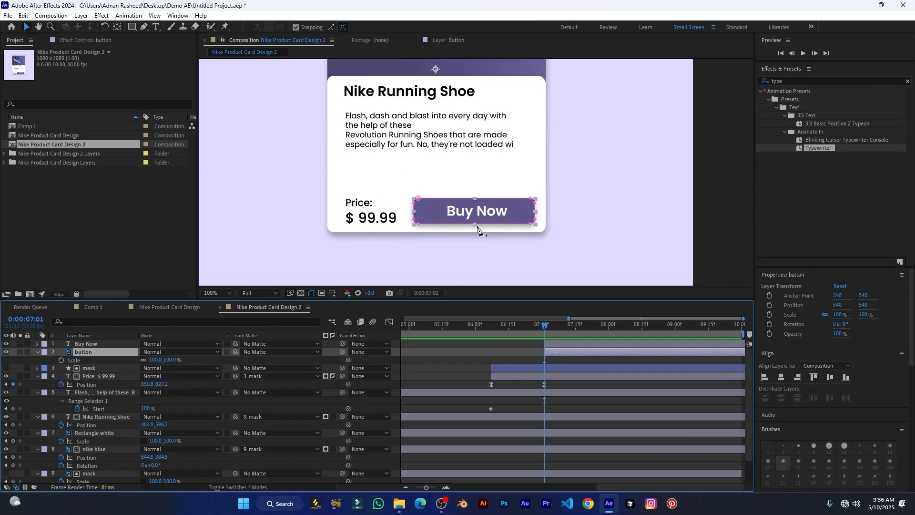
key(ctrl+alt+Home)
click(61, 360)
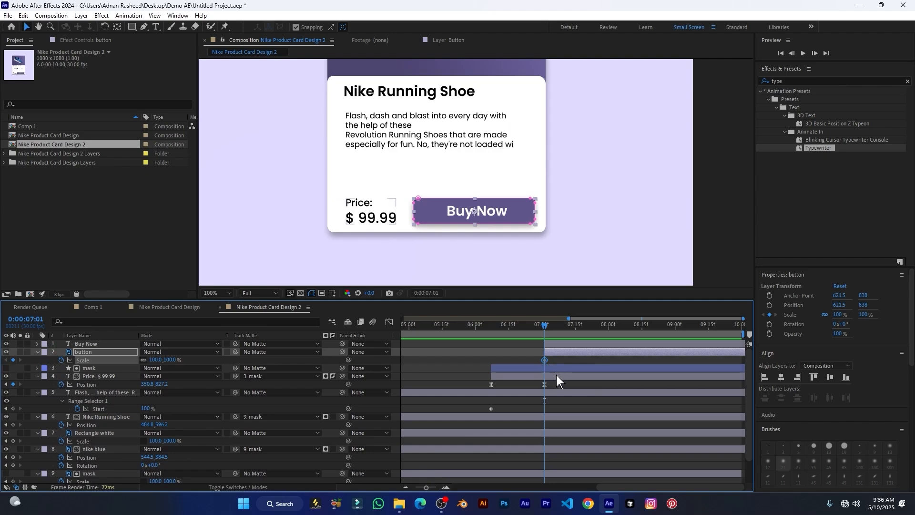
Move the button's 100% Scale keyframe to about 0:00:08:01 and set its Scale to 0% at 0:00:07:01.
key(minus)
drag(643, 360, 677, 355)
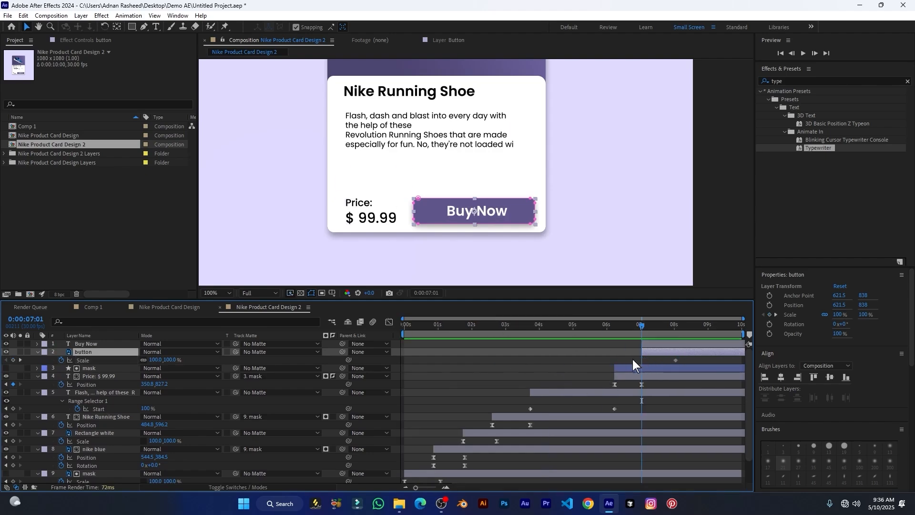
click(155, 360)
text(0)
key(Return)
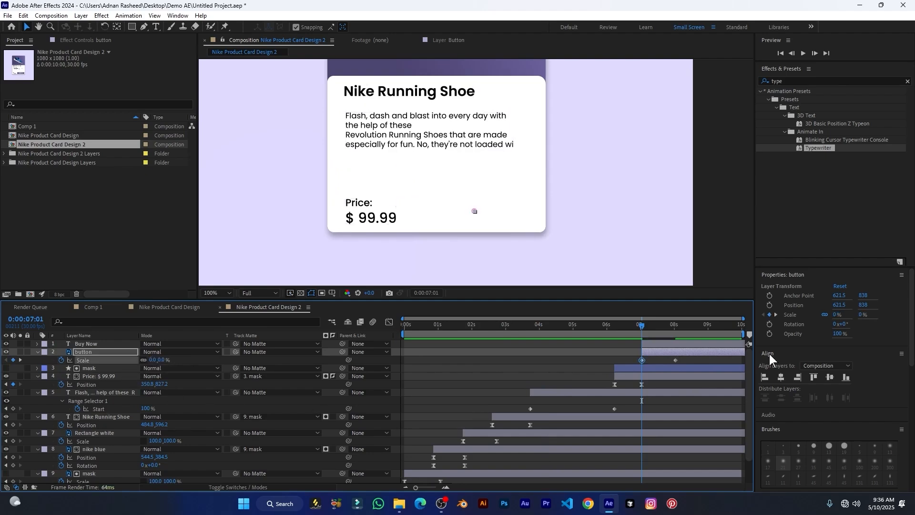
Apply Easy Ease to both Scale keyframes of the button layer.
drag(690, 359, 641, 365)
right_click(641, 360)
mouse_move(675, 353)
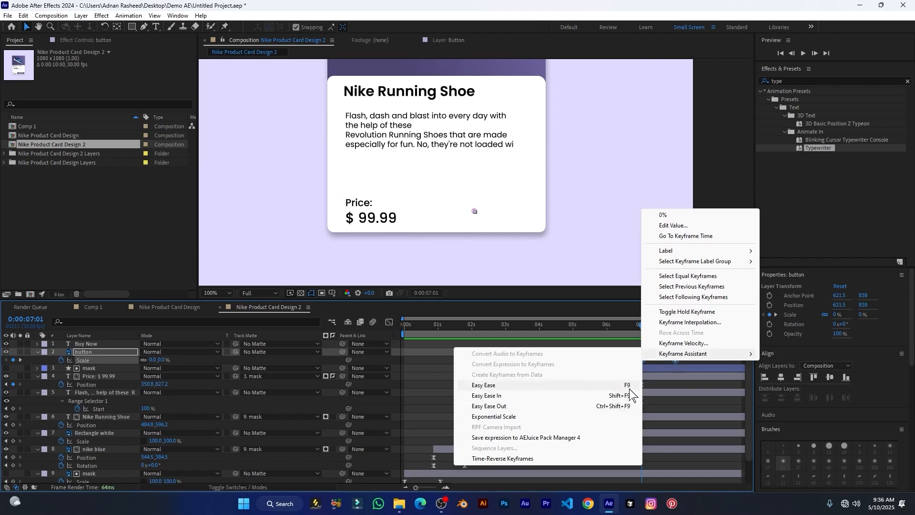
click(498, 387)
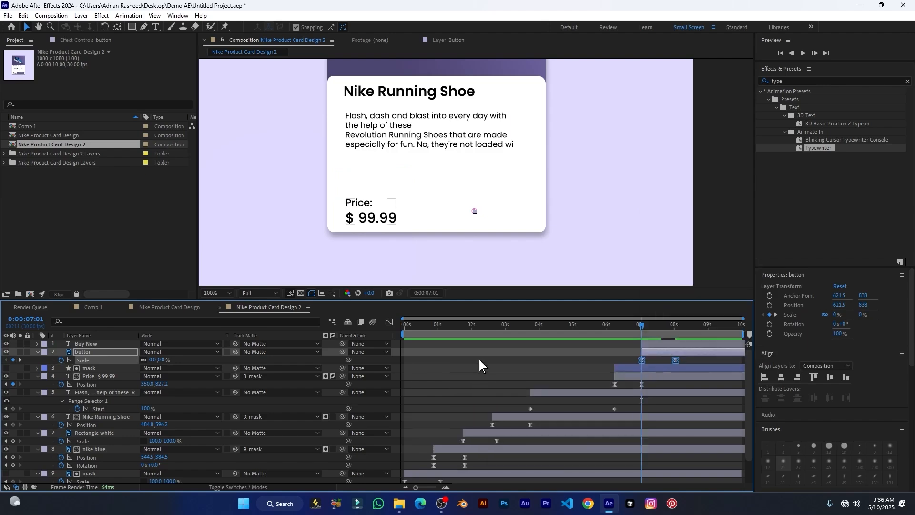
Reshape the button's Scale speed graph so it starts at peak speed, with the incoming ease extended to the midpoint.
click(389, 322)
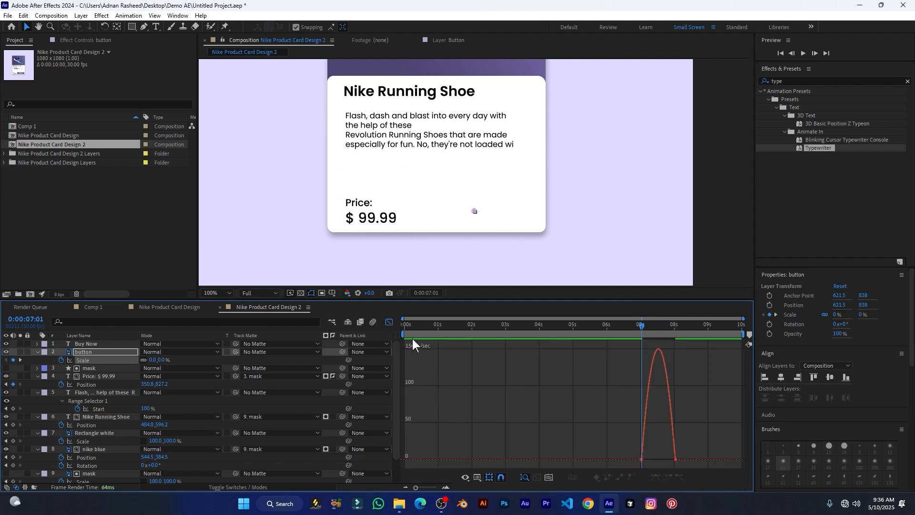
drag(703, 439, 555, 478)
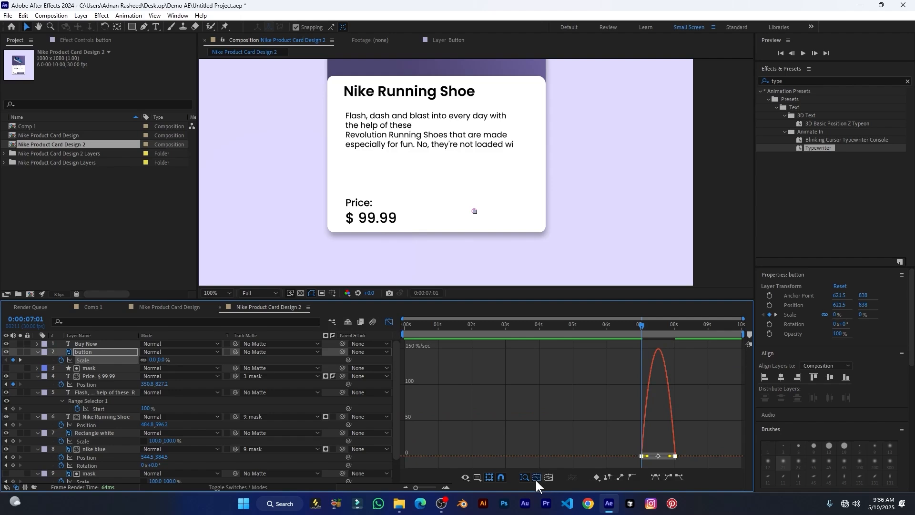
click(536, 478)
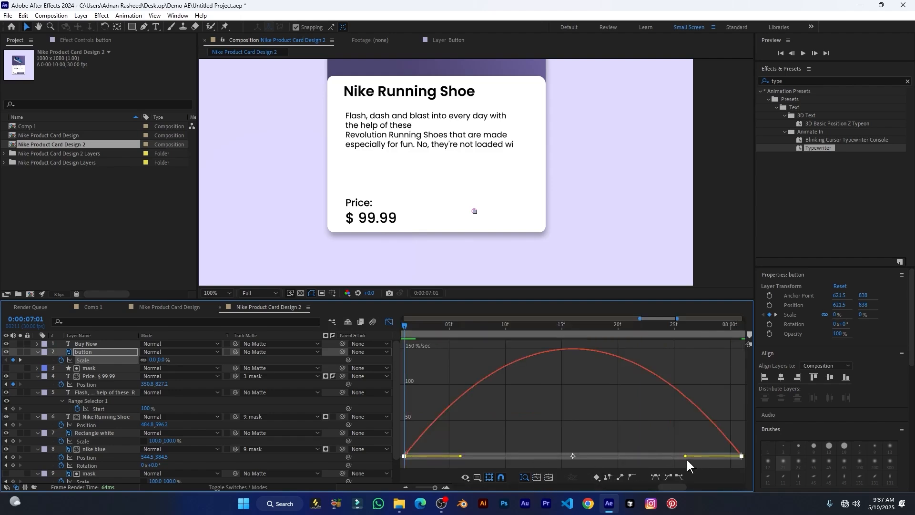
drag(686, 457, 575, 458)
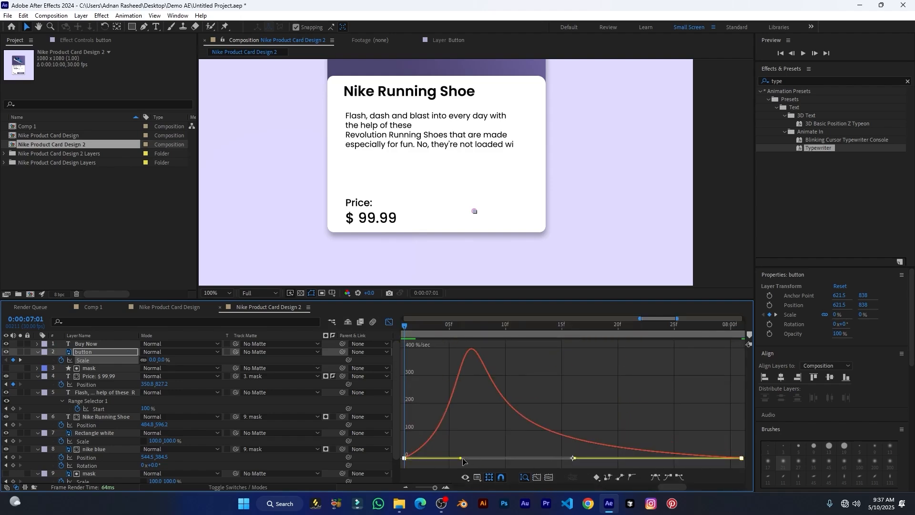
drag(461, 458, 404, 457)
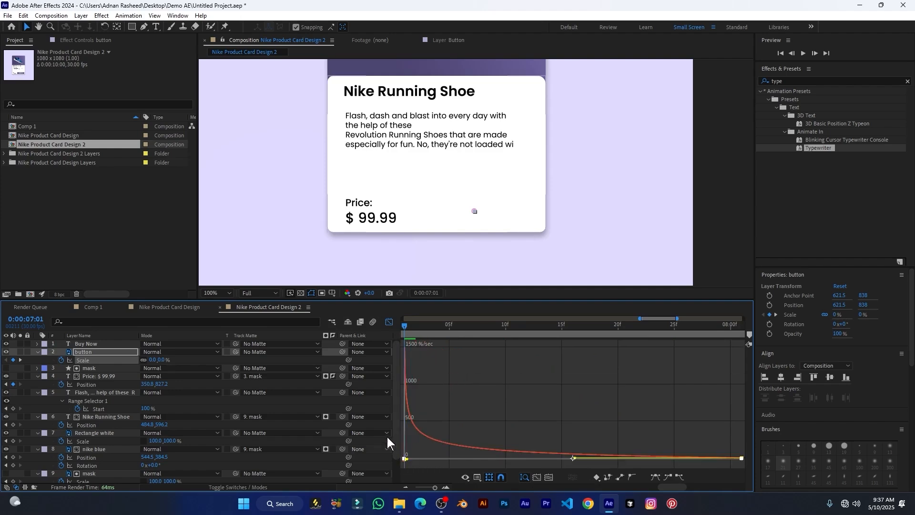
click(389, 322)
Preview the price and button animations from about 0:00:06:10, and again from 0:00:06:21.
key(minus)
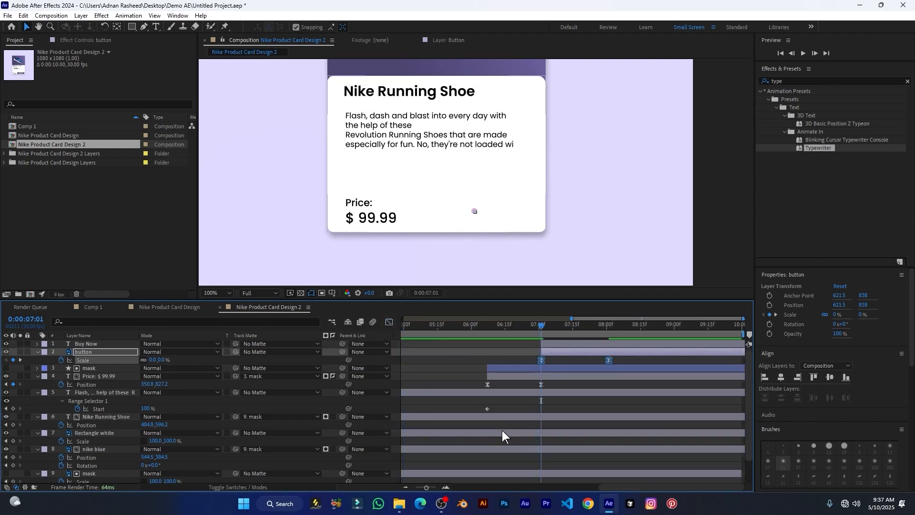
key(minus)
key(minus)
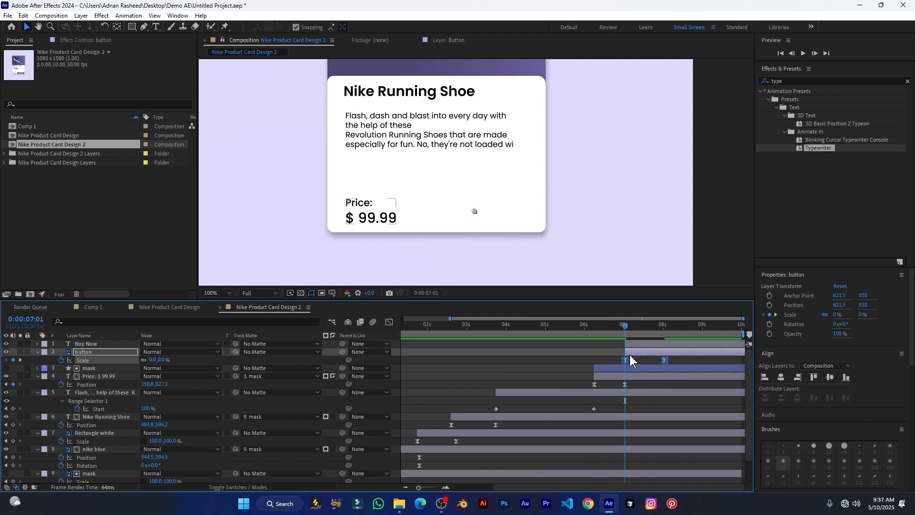
drag(626, 328, 599, 328)
key(space)
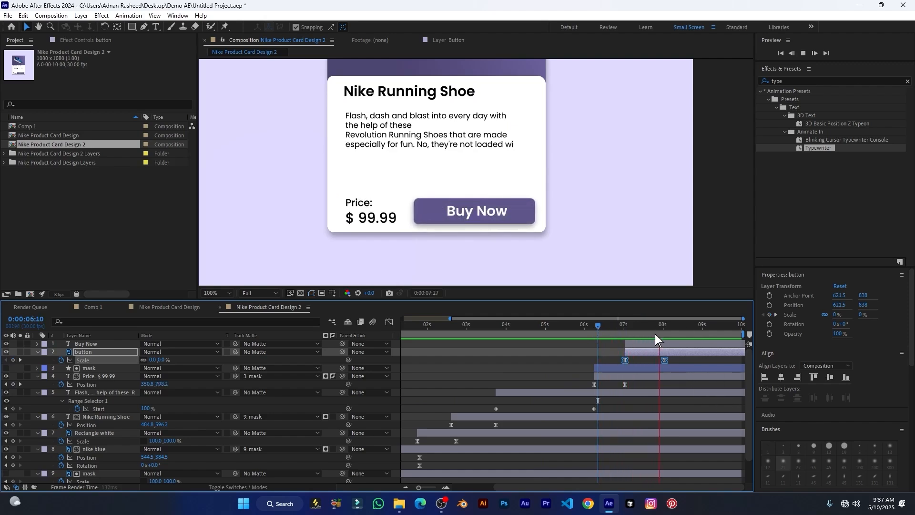
key(space)
drag(628, 329, 612, 333)
key(space)
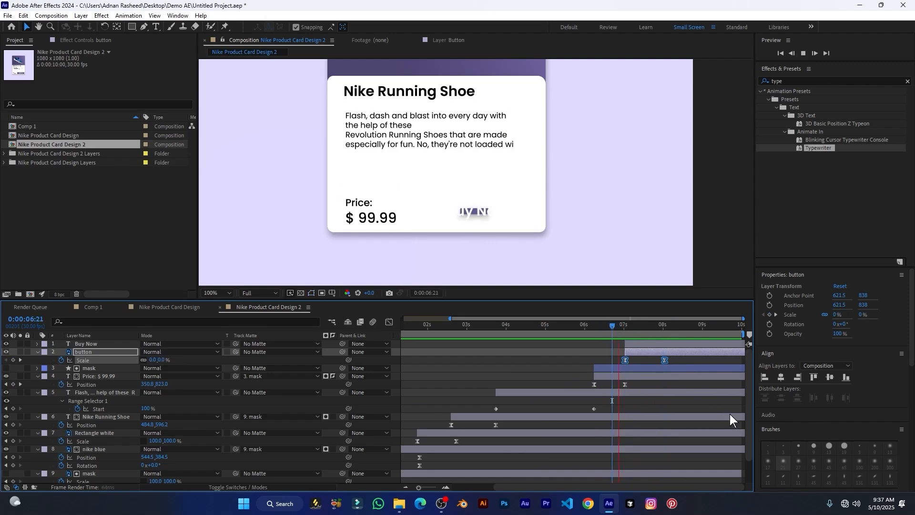